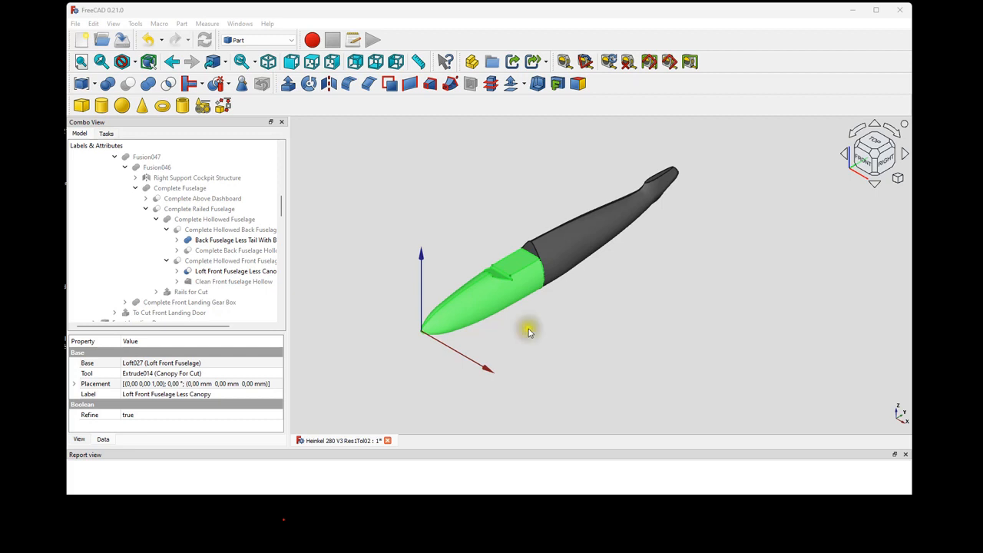
# - Hide and show Loft Front Fuselage Less Canopy again, and highlight Back Fuselage Less Tail With Bump to compare the two fuselage parts
pyautogui.click(246, 273)
pyautogui.press('space')
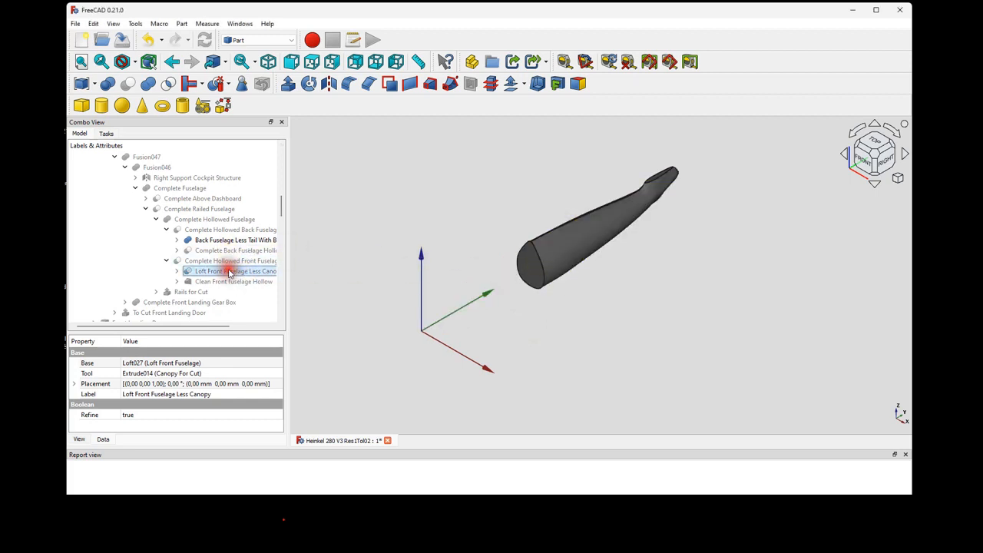
pyautogui.press('space')
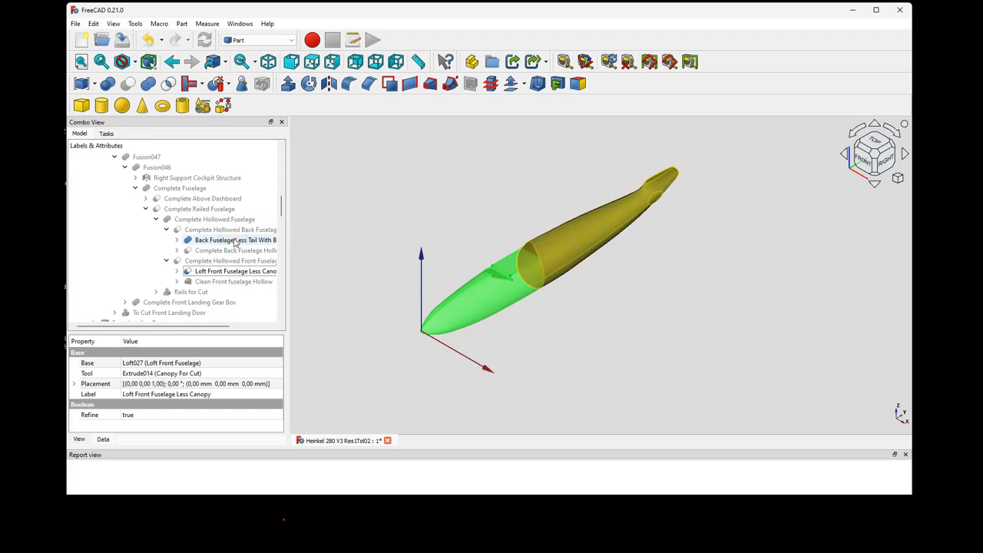
pyautogui.click(235, 242)
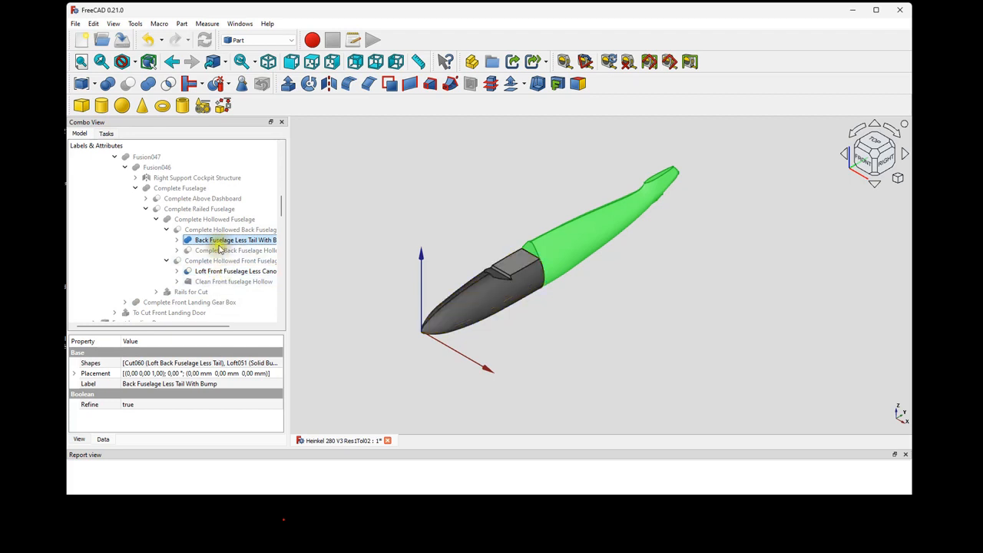
# - Browse the components of Complete Back Fuselage Hollow, checking the solid to cut and expanding the sections of Back Fuselage Hollow
pyautogui.click(226, 251)
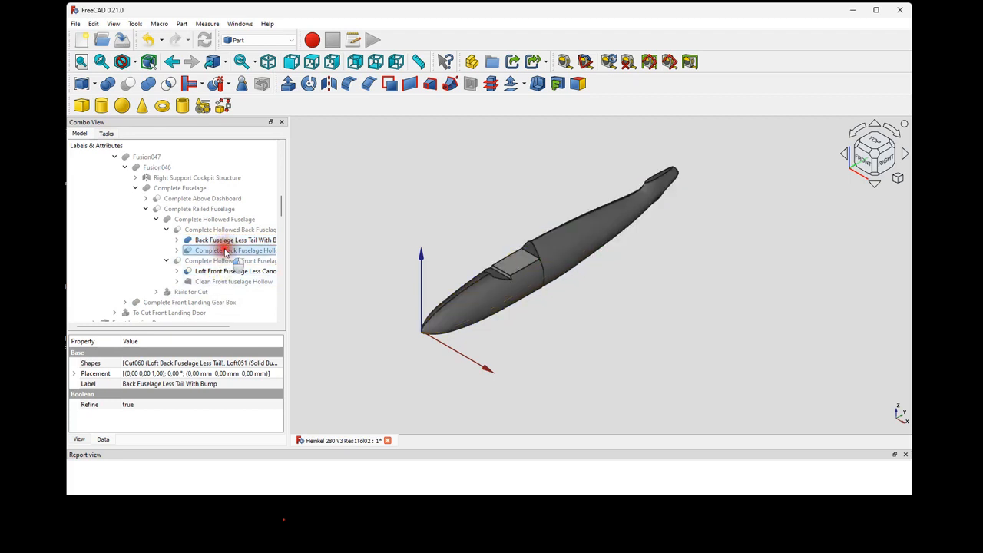
pyautogui.click(178, 251)
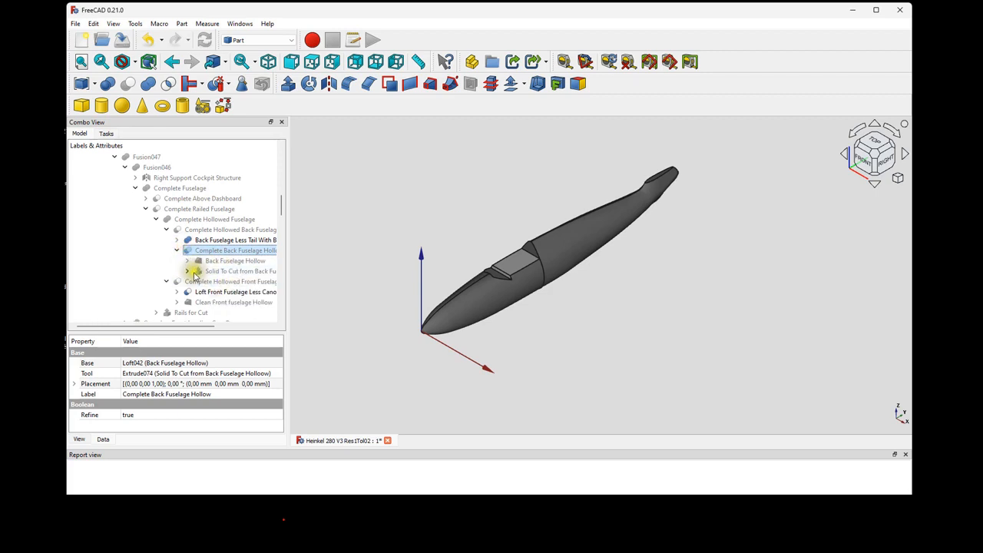
pyautogui.click(189, 272)
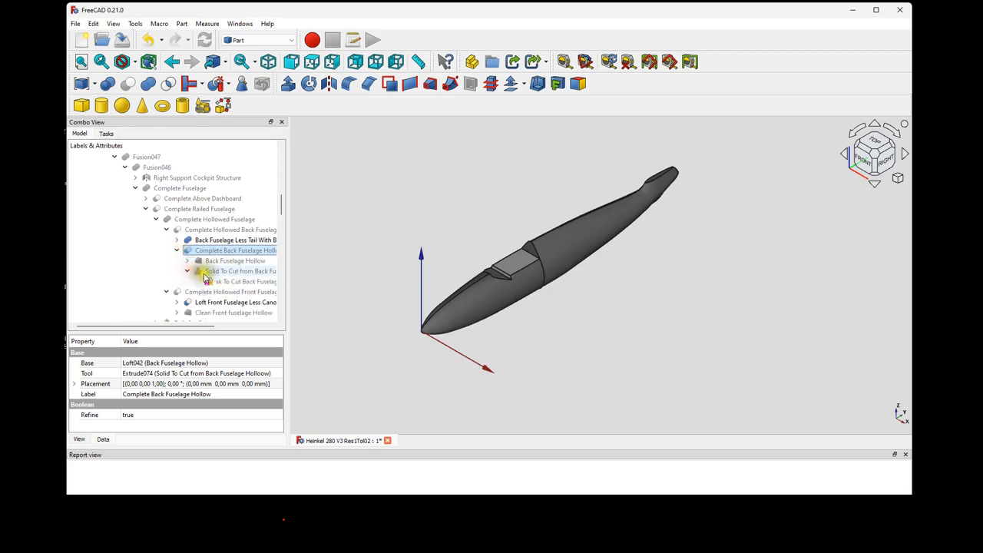
pyautogui.click(189, 271)
pyautogui.click(189, 261)
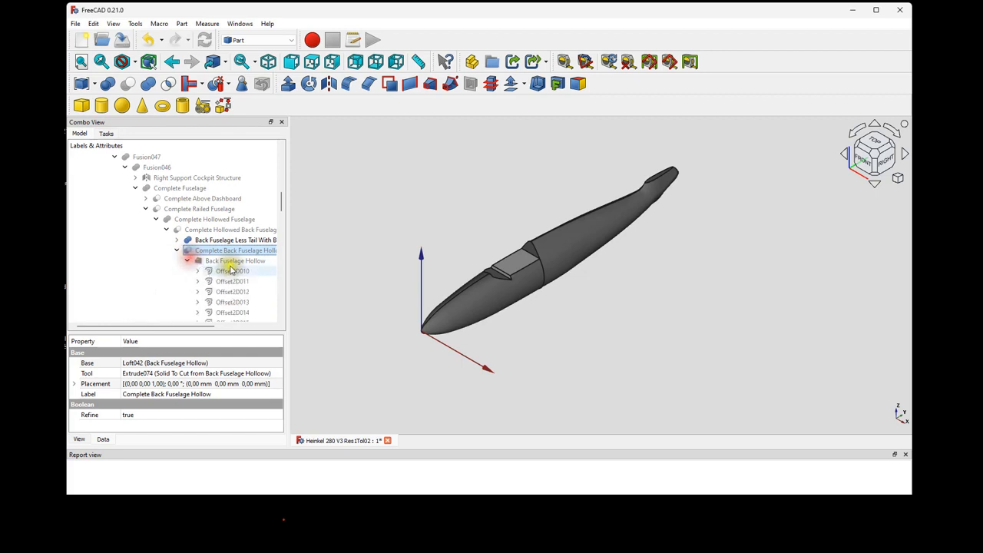
# - Show the Back Fuselage Hollow loft and hide Back Fuselage Less Tail With Bump to expose the inner shape
pyautogui.click(230, 262)
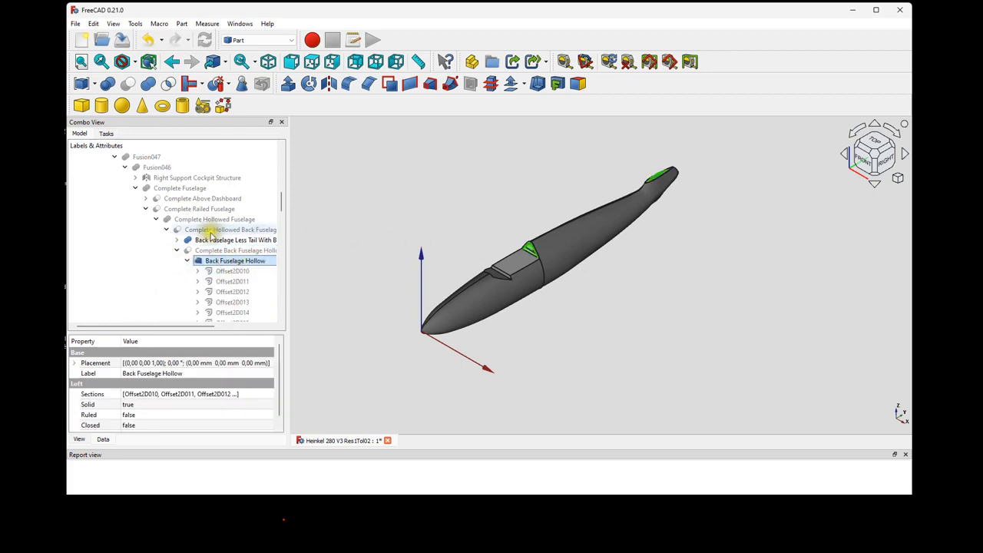
pyautogui.click(221, 241)
pyautogui.press('space')
pyautogui.scroll(5, 561, 258)
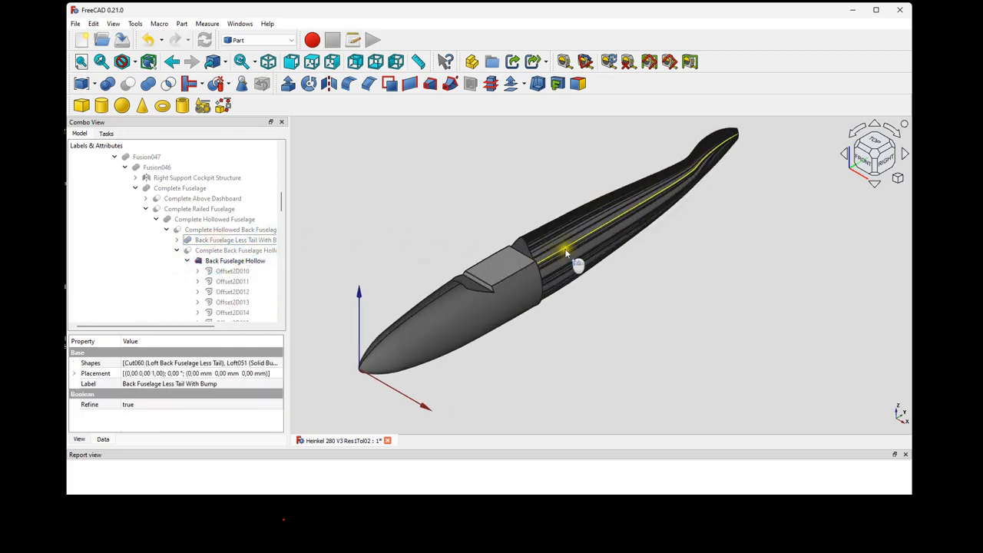
pyautogui.click(225, 260)
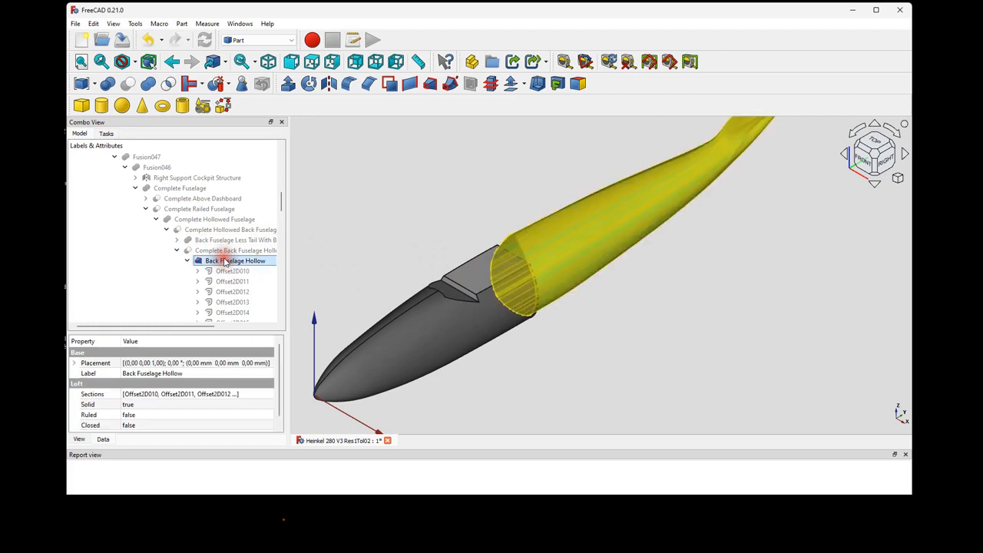
pyautogui.click(555, 259)
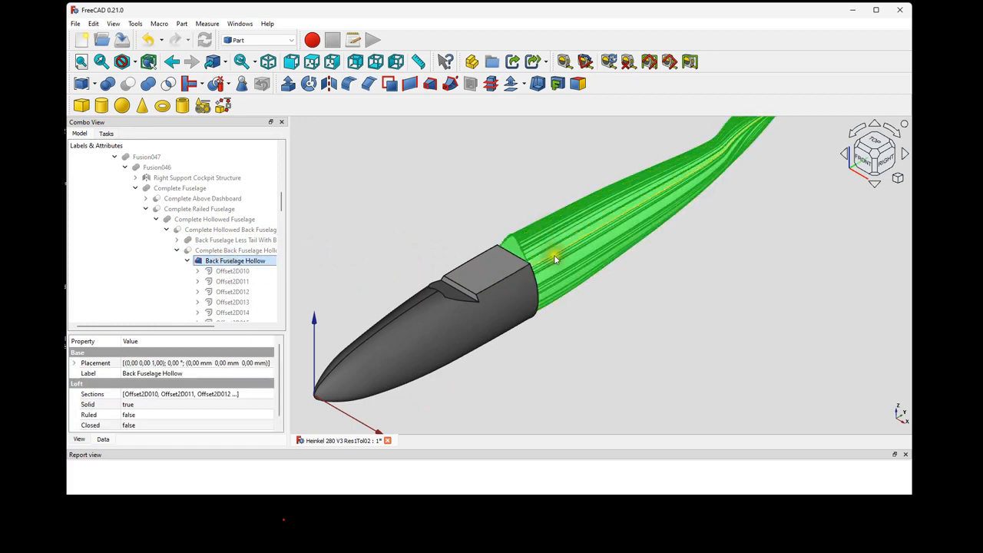
# - Inspect Offset2D010 and compare its source sketch Cut Final C006 with the front end of the hollow loft
pyautogui.click(211, 271)
pyautogui.click(198, 271)
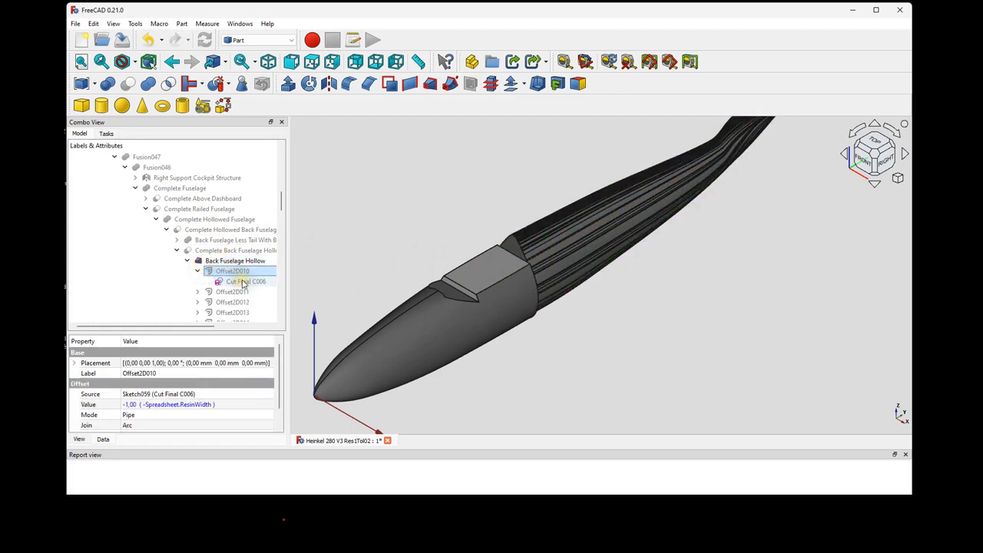
pyautogui.click(243, 281)
pyautogui.scroll(10, 461, 259)
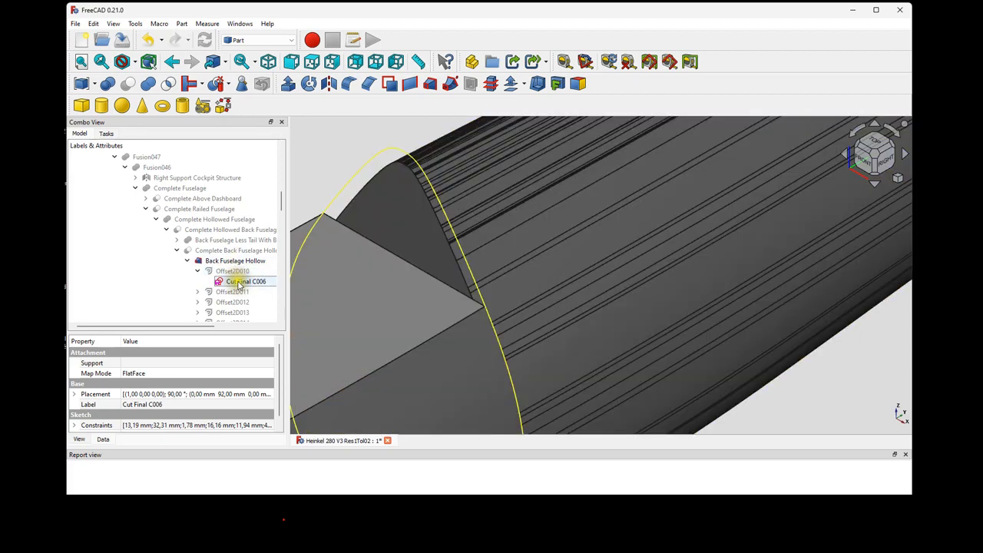
pyautogui.click(198, 271)
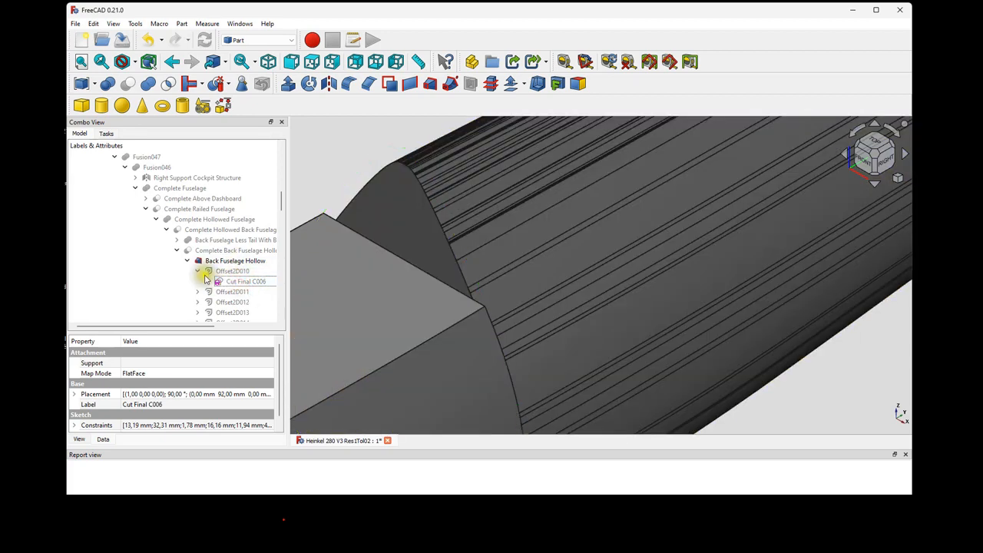
# - Review the formula driving the offset value of Offset2D010, and keep it as it is
pyautogui.click(232, 273)
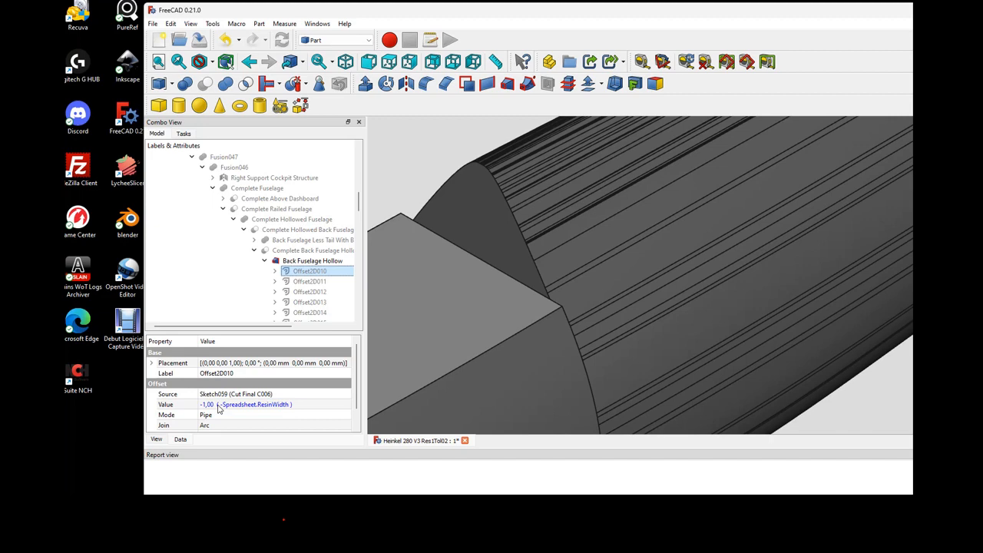
pyautogui.click(308, 405)
pyautogui.click(341, 404)
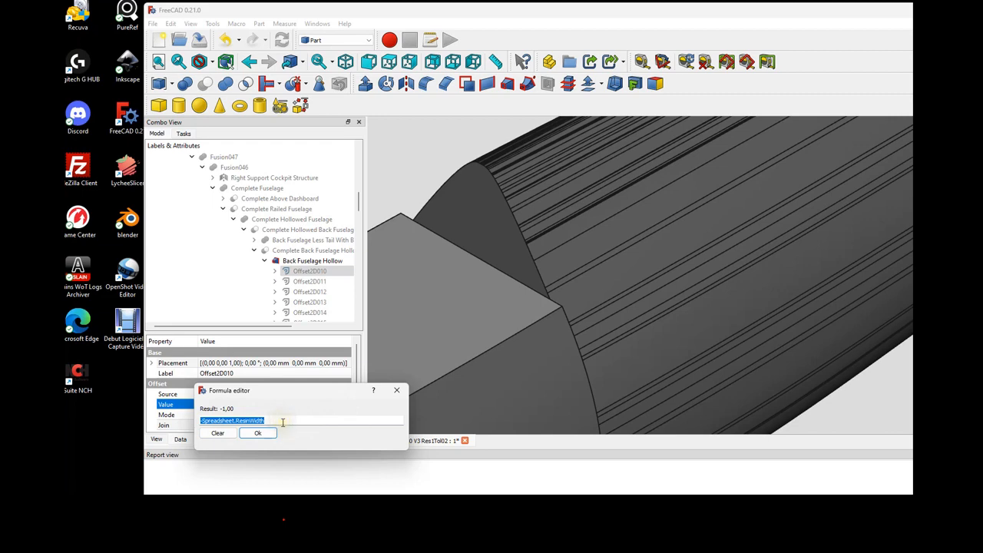
pyautogui.click(263, 435)
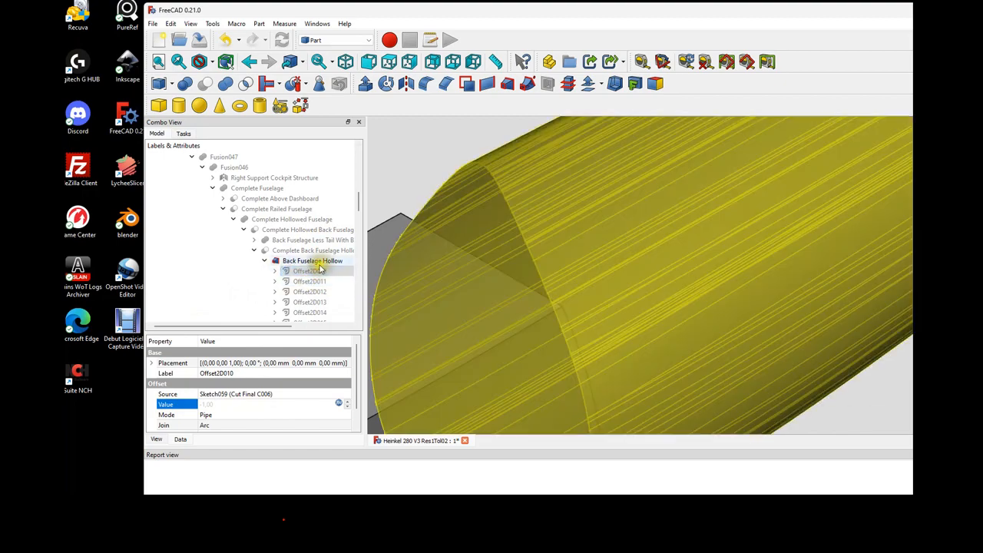
pyautogui.click(218, 404)
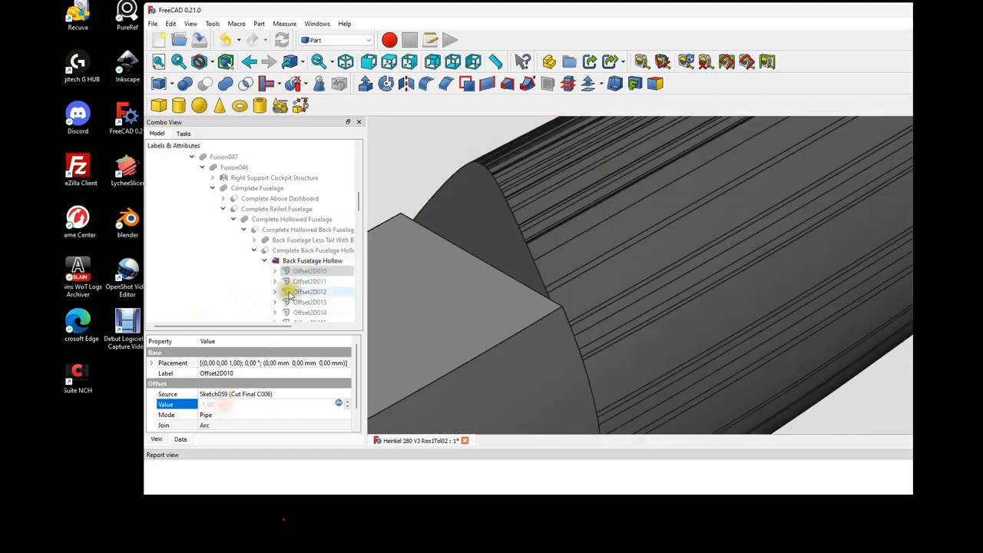
# - Examine the surface edges of the Back Fuselage Hollow loft up close, along with the offset sections that form it
pyautogui.click(293, 261)
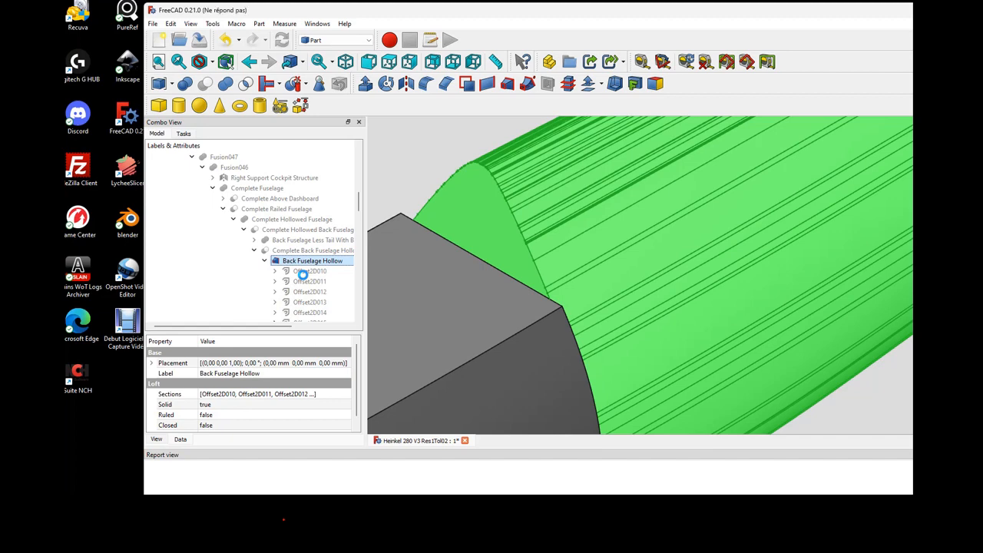
pyautogui.click(303, 274)
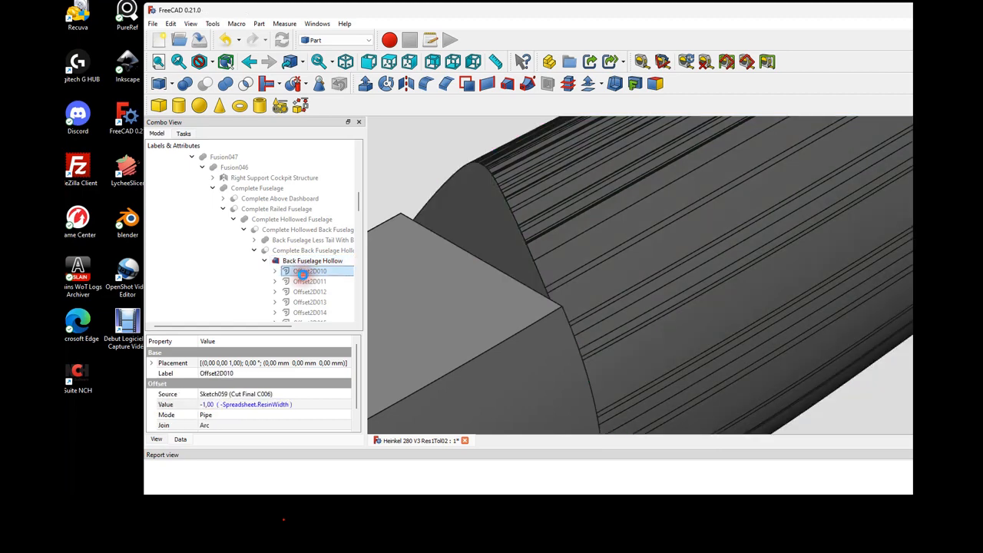
pyautogui.click(265, 261)
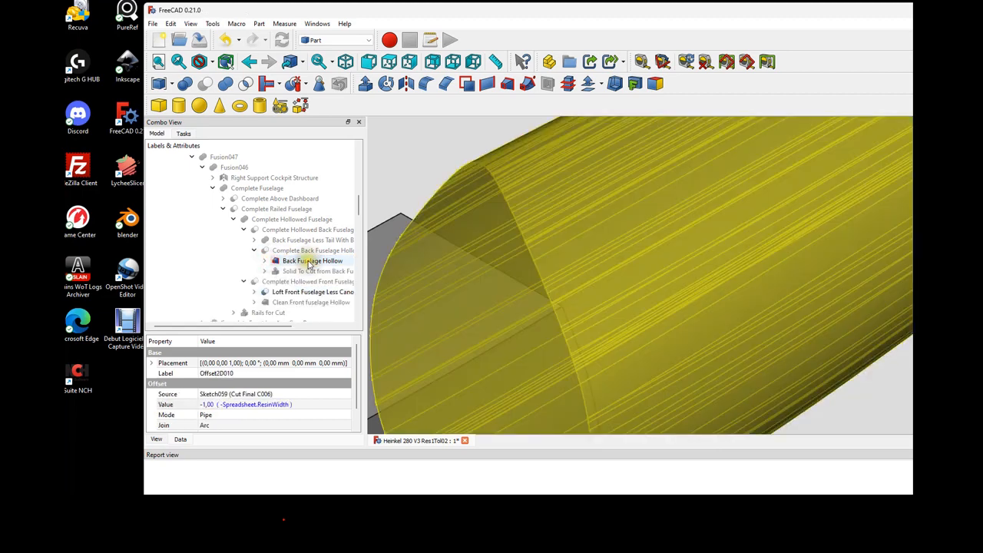
pyautogui.click(304, 261)
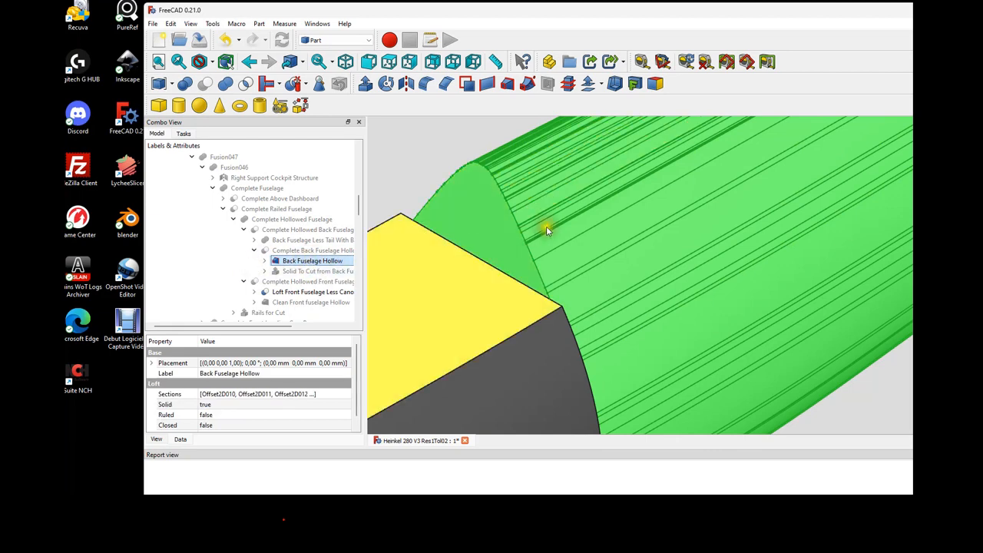
pyautogui.click(265, 261)
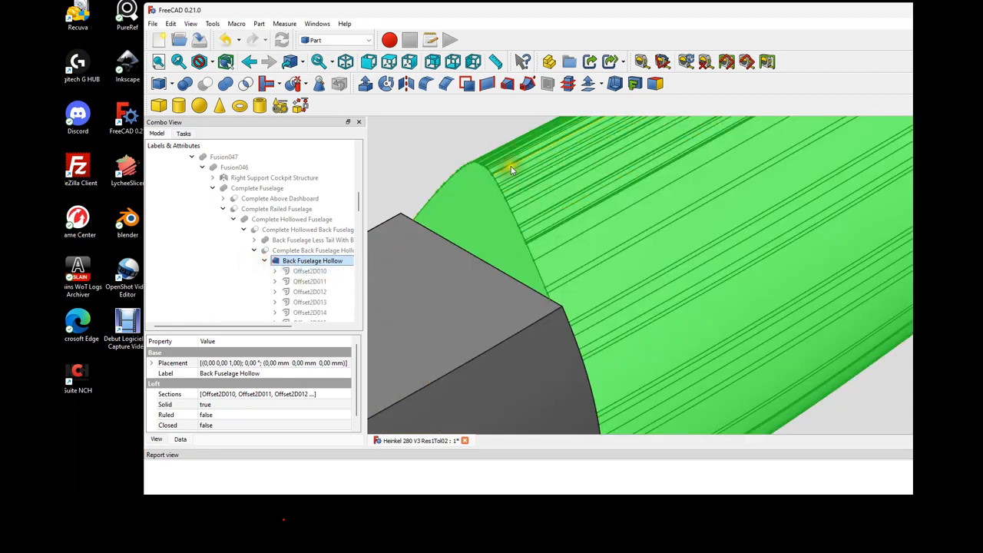
pyautogui.scroll(-4, 515, 172)
pyautogui.moveTo(653, 180); pyautogui.dragTo(576, 256, button='middle')
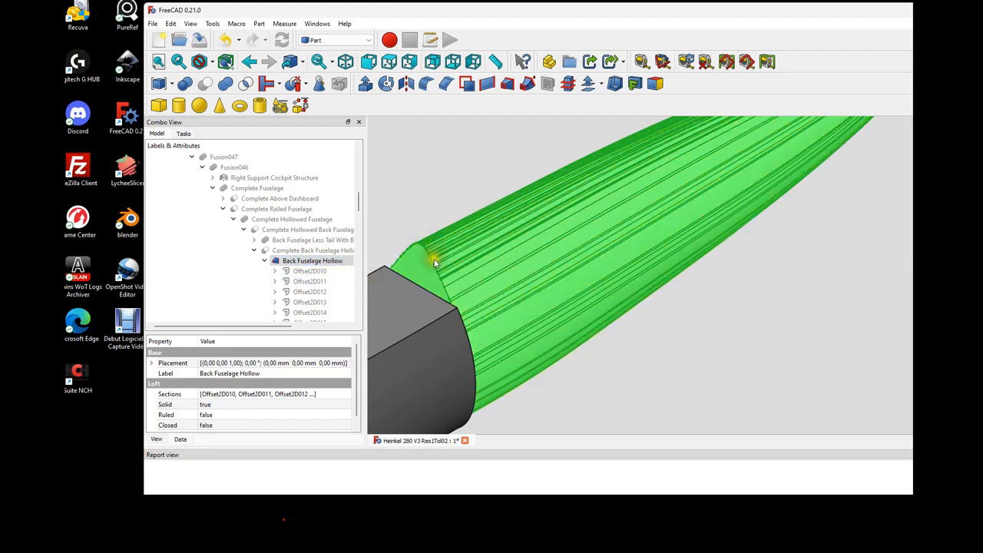
pyautogui.scroll(5, 434, 263)
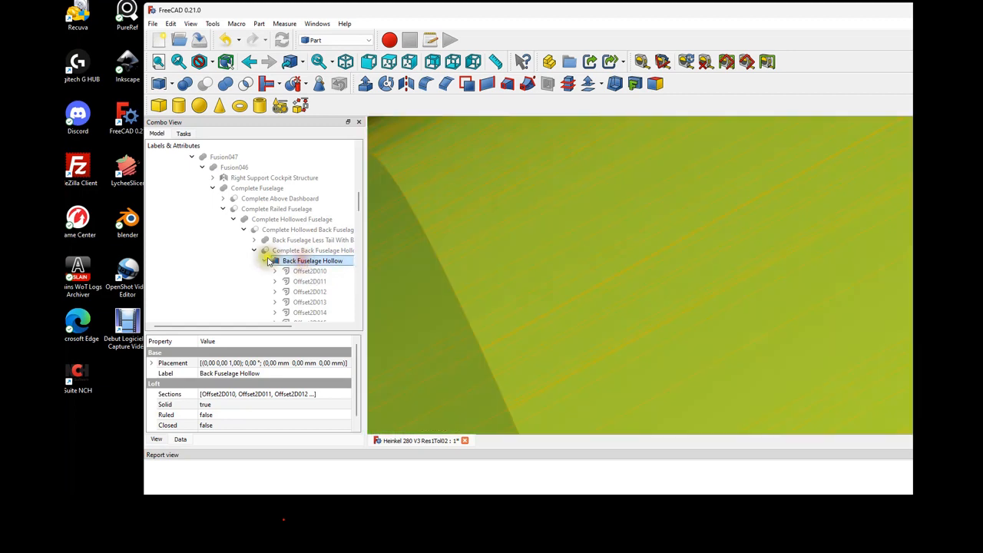
pyautogui.click(264, 261)
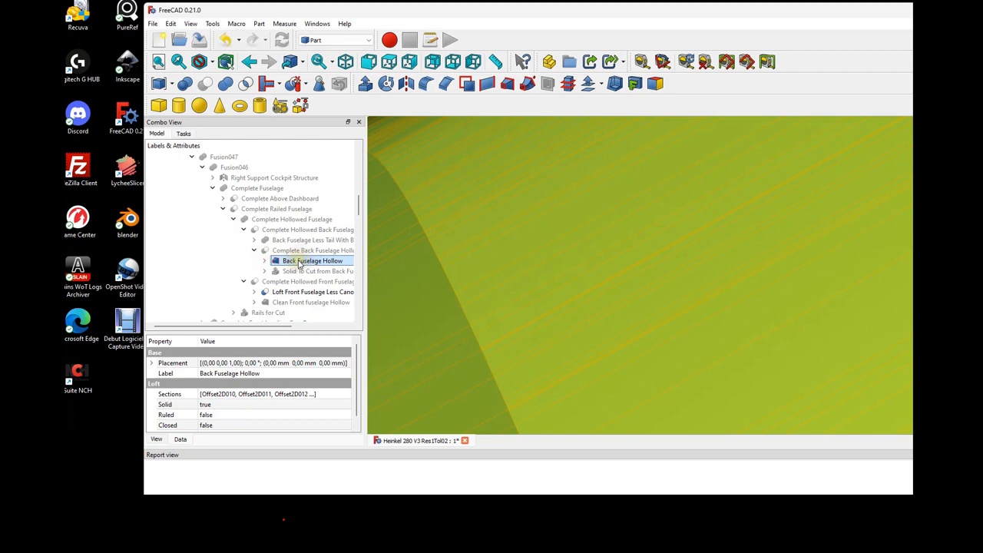
pyautogui.click(299, 263)
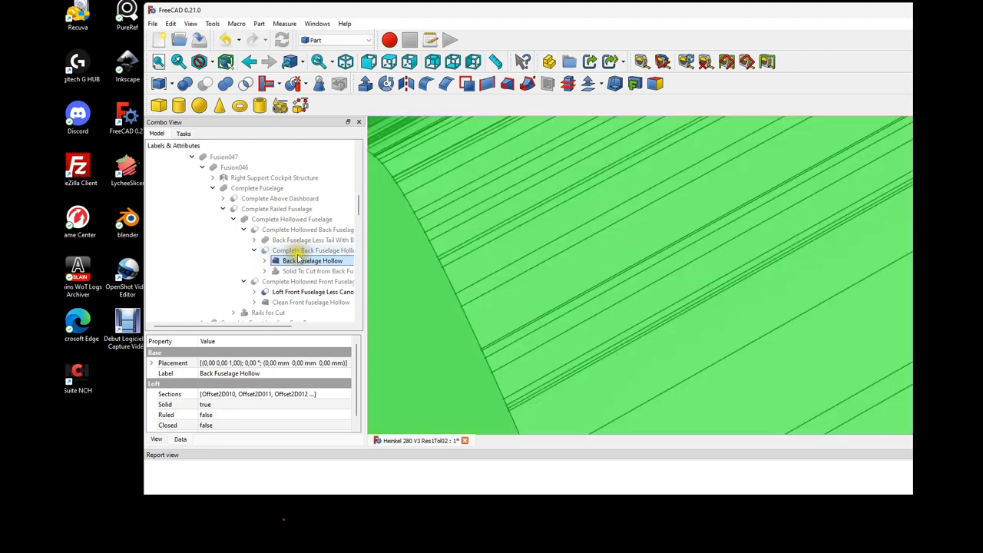
# - Hide Back Fuselage Hollow and expand Clean Front fuselage Hollow down to its Cut Hollow section sketches
pyautogui.click(297, 258)
pyautogui.press('space')
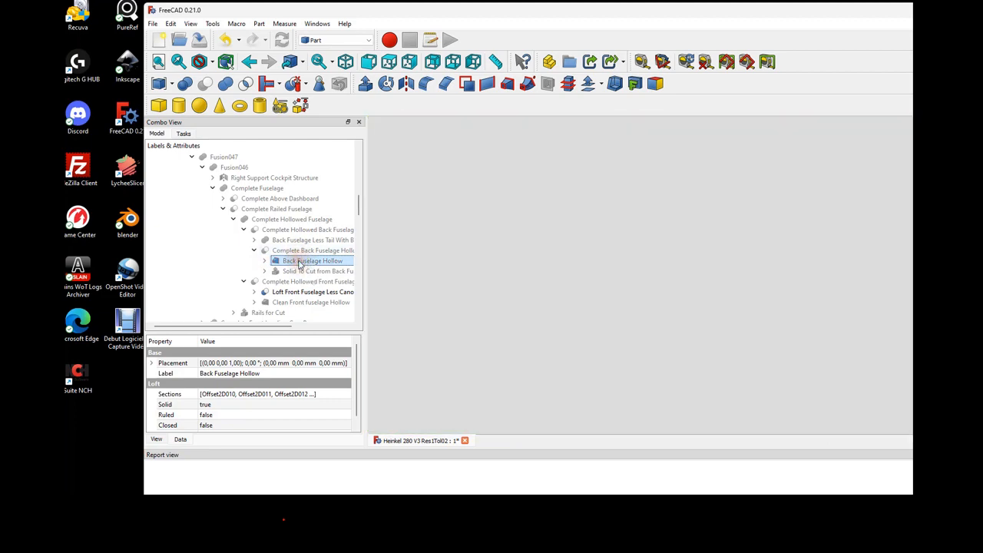
pyautogui.click(272, 304)
pyautogui.click(255, 302)
pyautogui.scroll(-2, 264, 292)
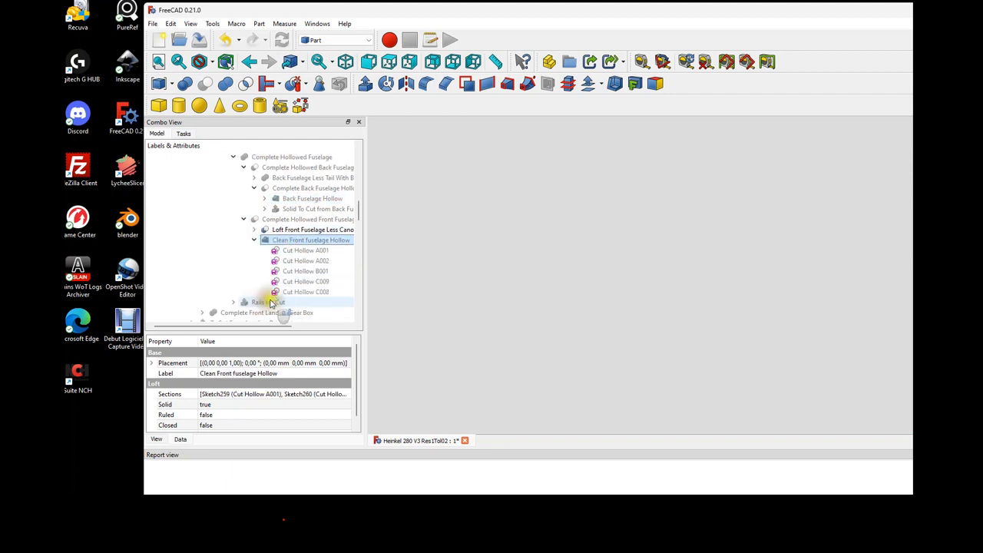
pyautogui.click(302, 252)
# - Show the Clean Front fuselage Hollow loft and hide Loft Front Fuselage Less Canopy, bringing the whole clean loft into view
pyautogui.click(303, 241)
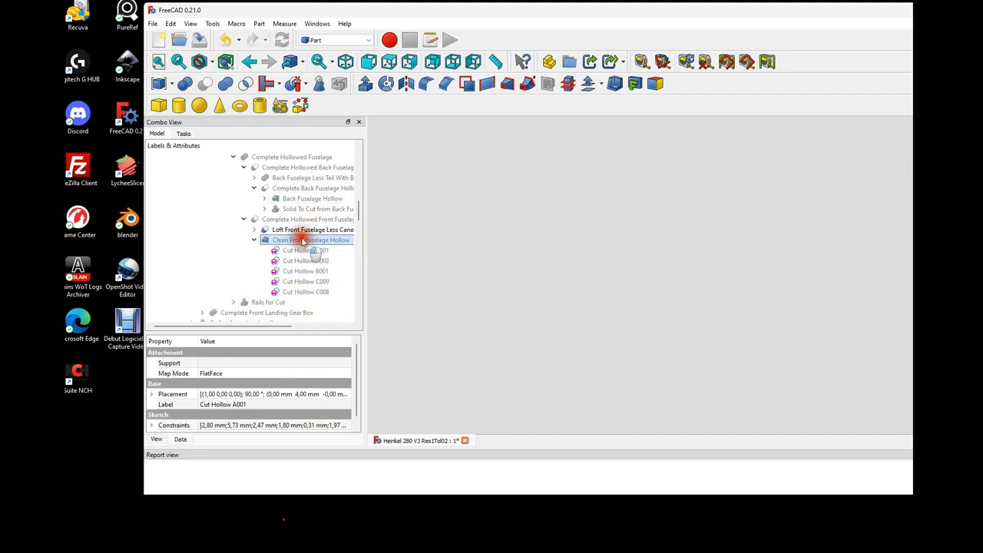
pyautogui.press('space')
pyautogui.click(309, 230)
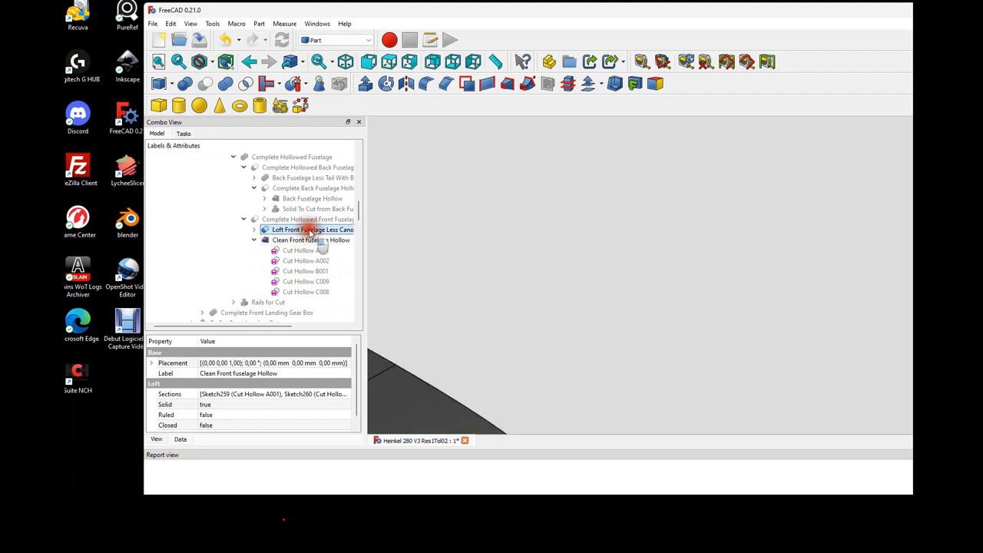
pyautogui.press('space')
pyautogui.scroll(-2, 461, 283)
pyautogui.scroll(-2, 461, 283)
pyautogui.moveTo(463, 292); pyautogui.dragTo(760, 199, button='middle')
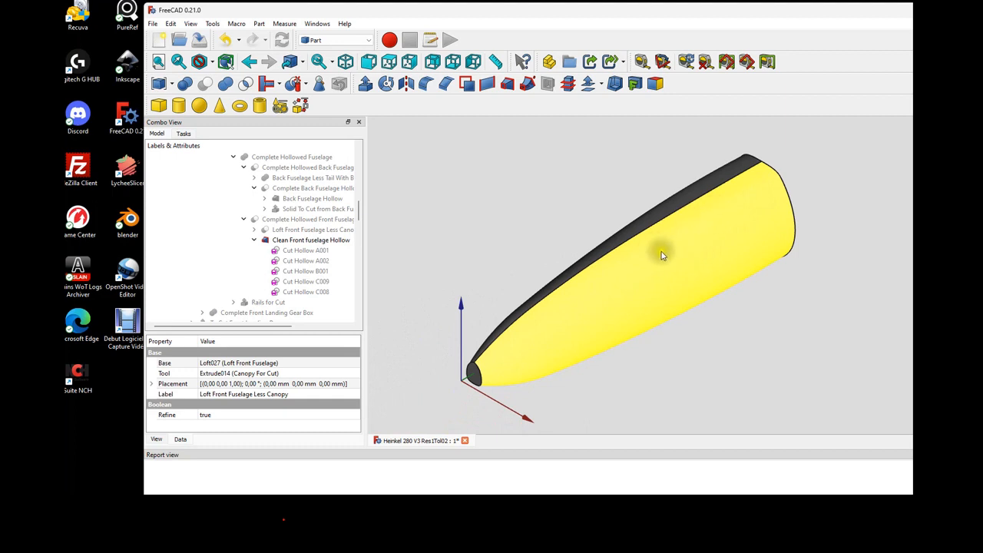
# - Hide Clean Front fuselage Hollow and show only its first section sketch, Cut Hollow A001
pyautogui.click(290, 252)
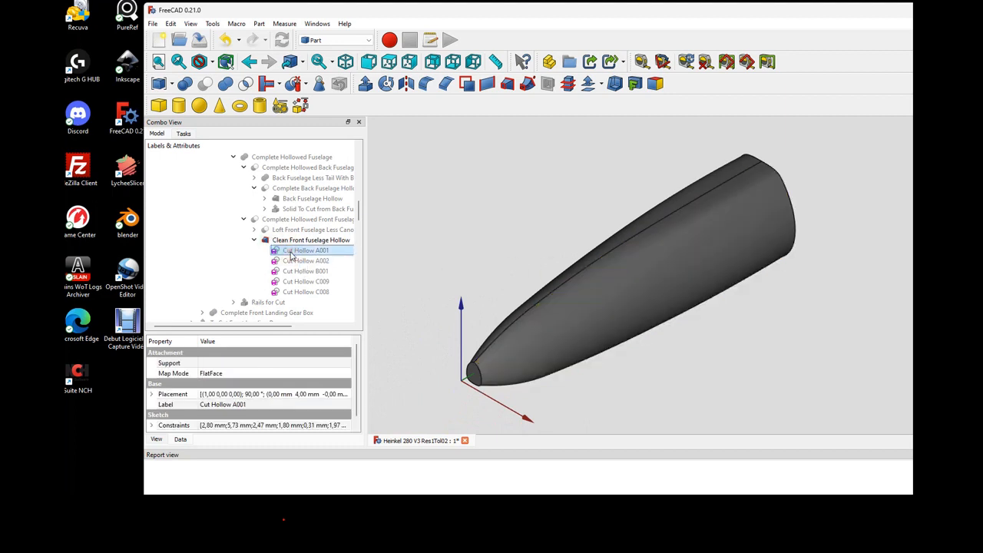
pyautogui.click(298, 244)
pyautogui.press('space')
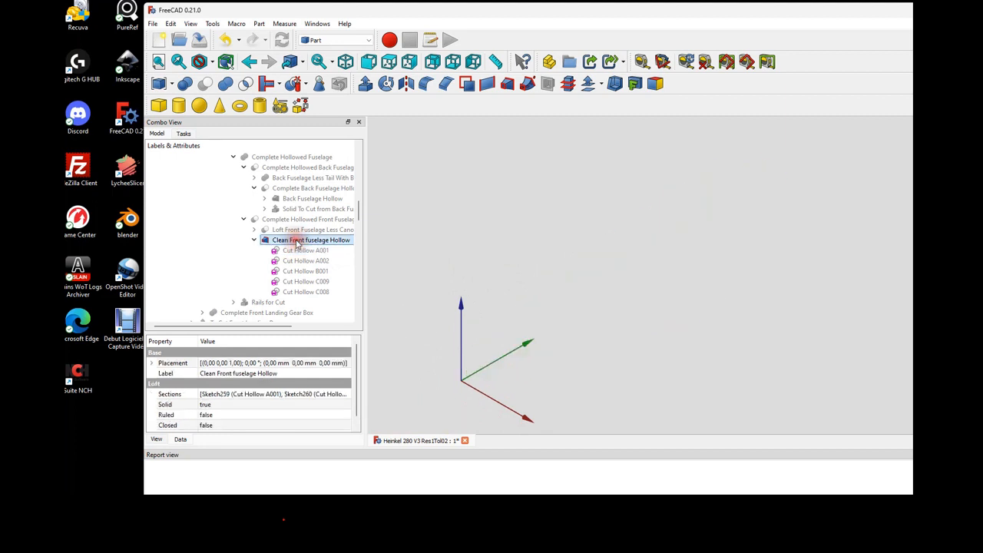
pyautogui.click(298, 252)
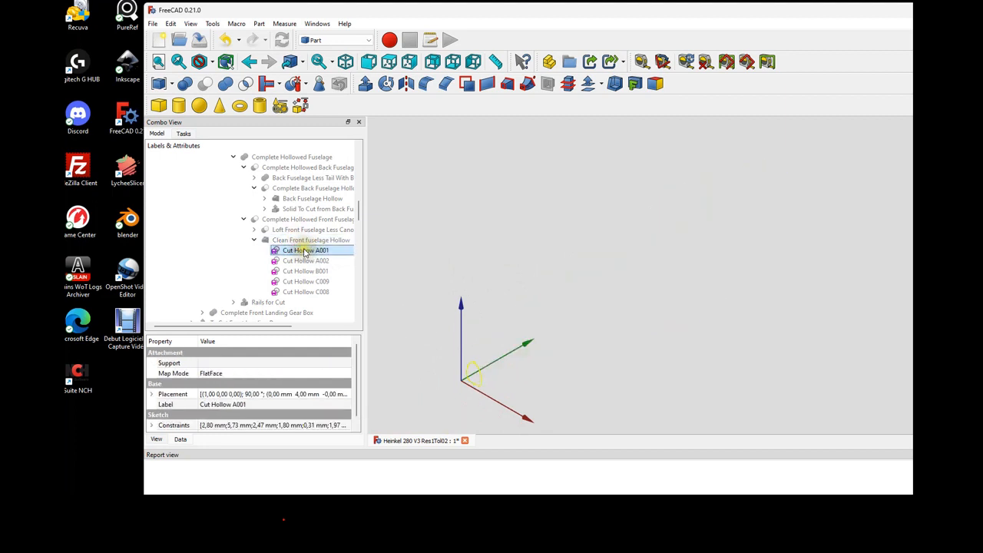
# - Show the Cut Hollow C009 section and open its sketch at the upper part of the profile
pyautogui.click(308, 282)
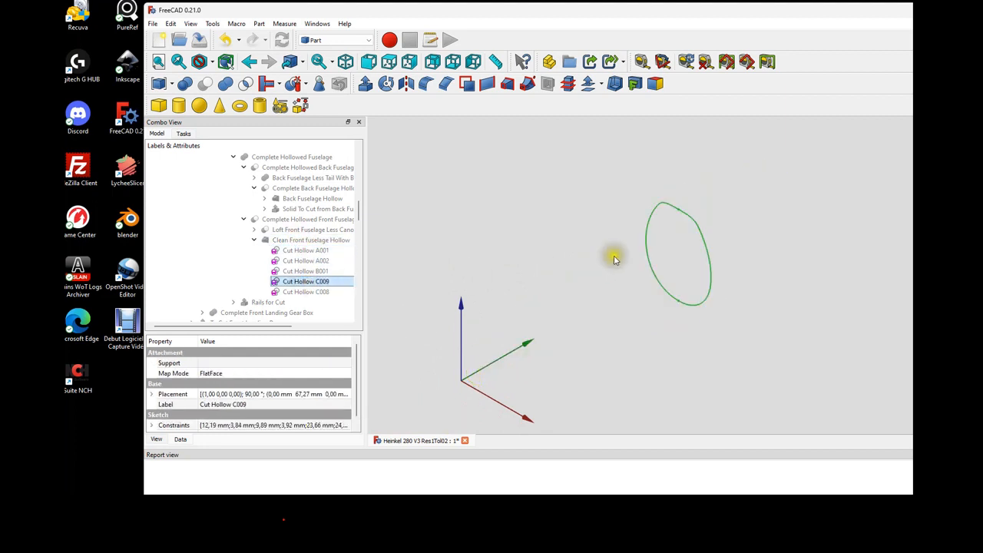
pyautogui.doubleClick(301, 282)
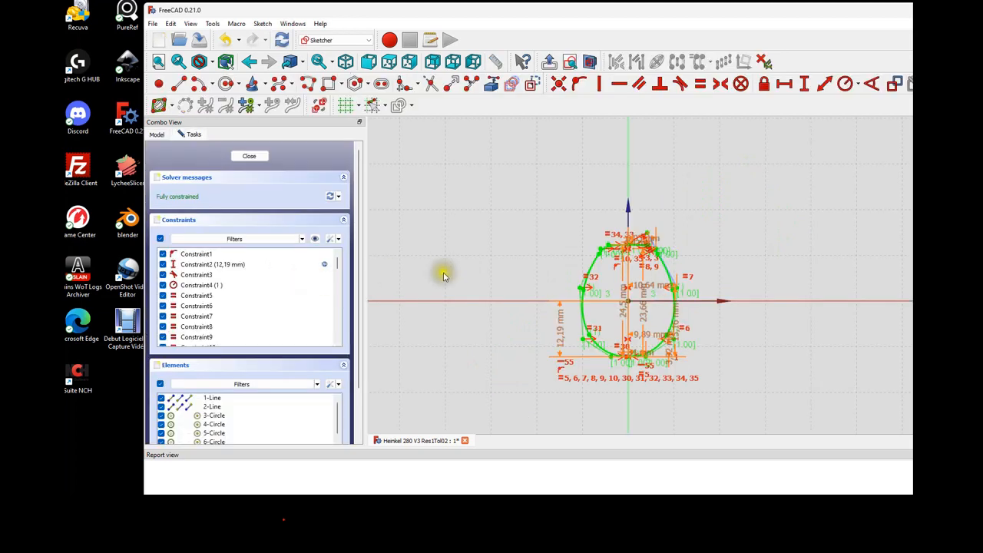
pyautogui.scroll(5, 652, 263)
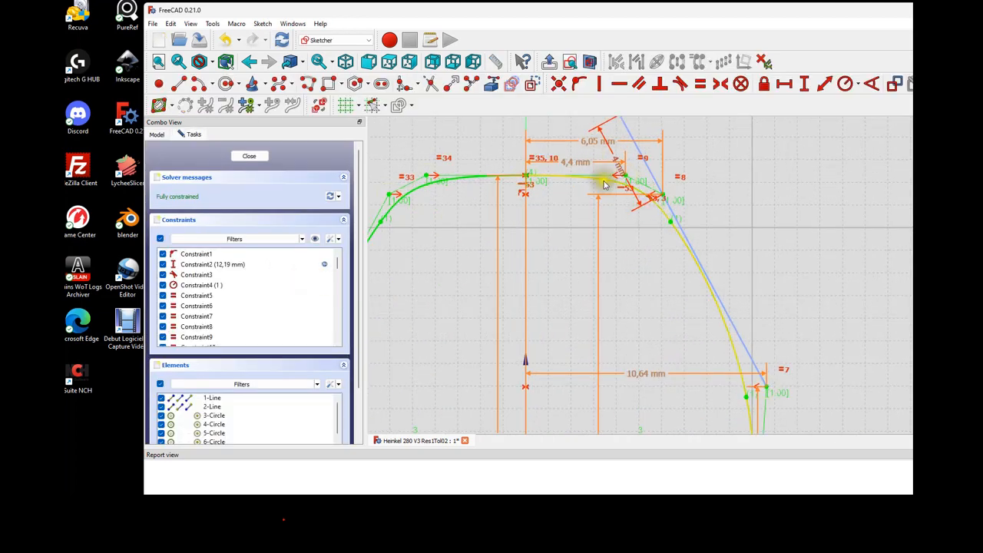
pyautogui.scroll(2, 597, 182)
# - Inspect the formula driving the 4.4 mm horizontal length constraint near the profile's top, leaving it unchanged
pyautogui.doubleClick(573, 157)
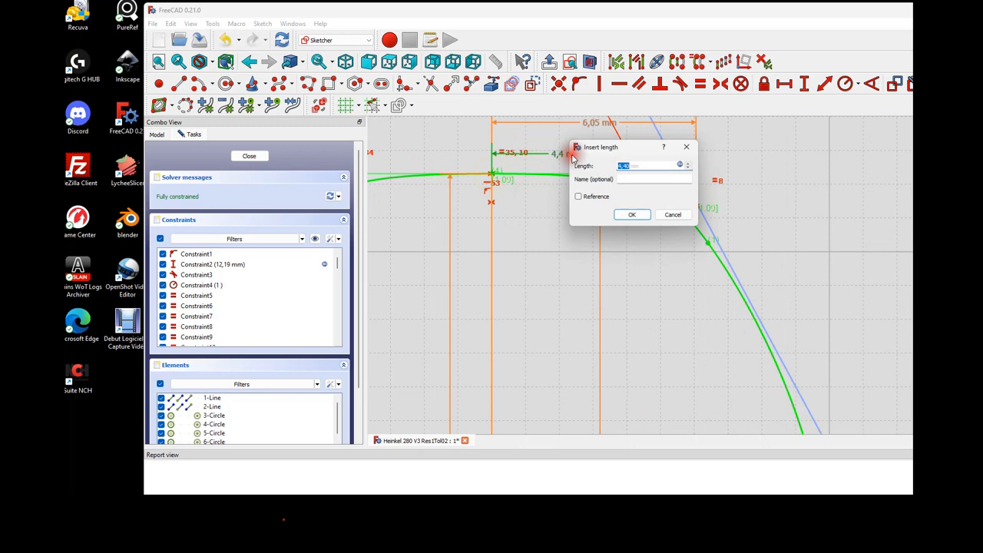
pyautogui.click(680, 165)
pyautogui.moveTo(624, 184); pyautogui.dragTo(695, 183)
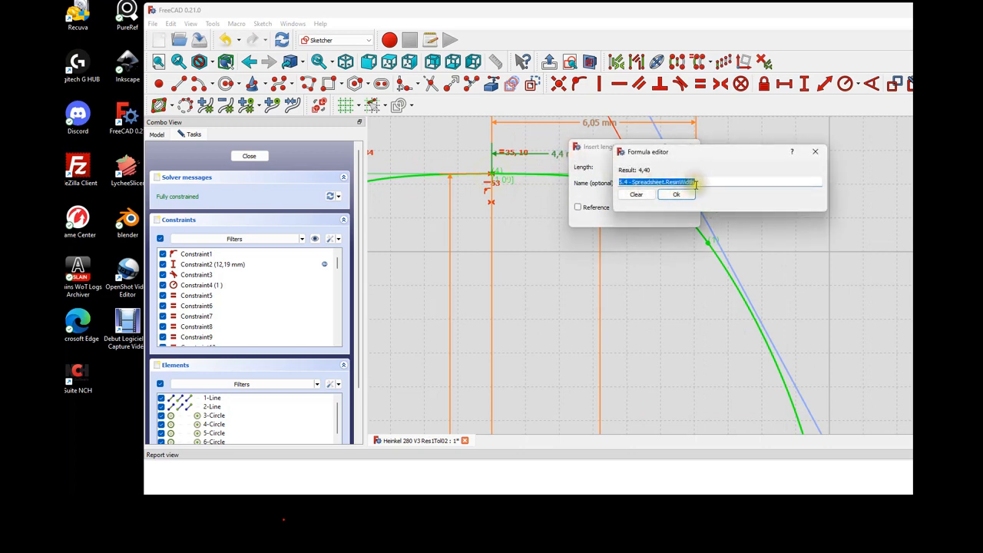
pyautogui.click(679, 197)
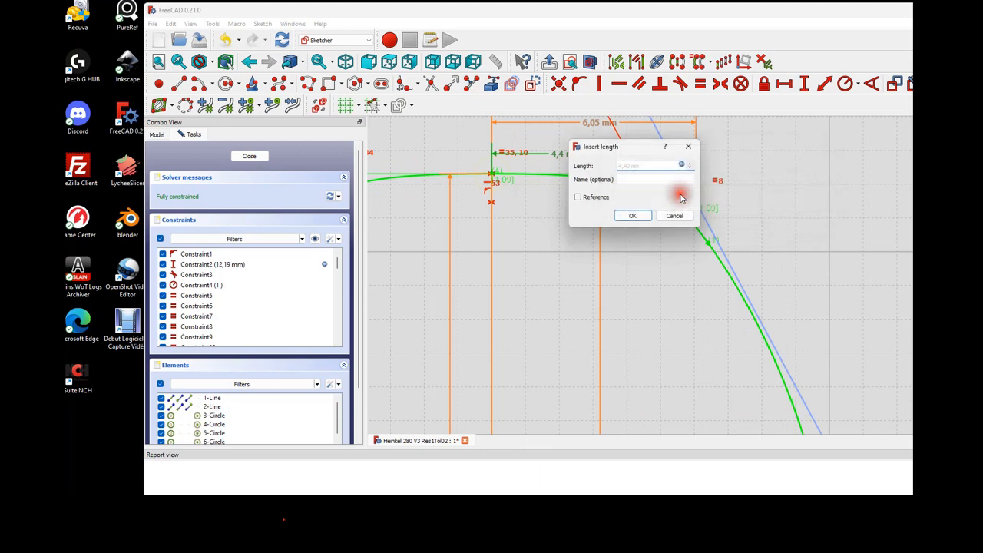
pyautogui.click(678, 213)
# - Examine the remaining constraints around the lower part of the Cut Hollow C009 profile and close the sketch
pyautogui.scroll(-5, 531, 265)
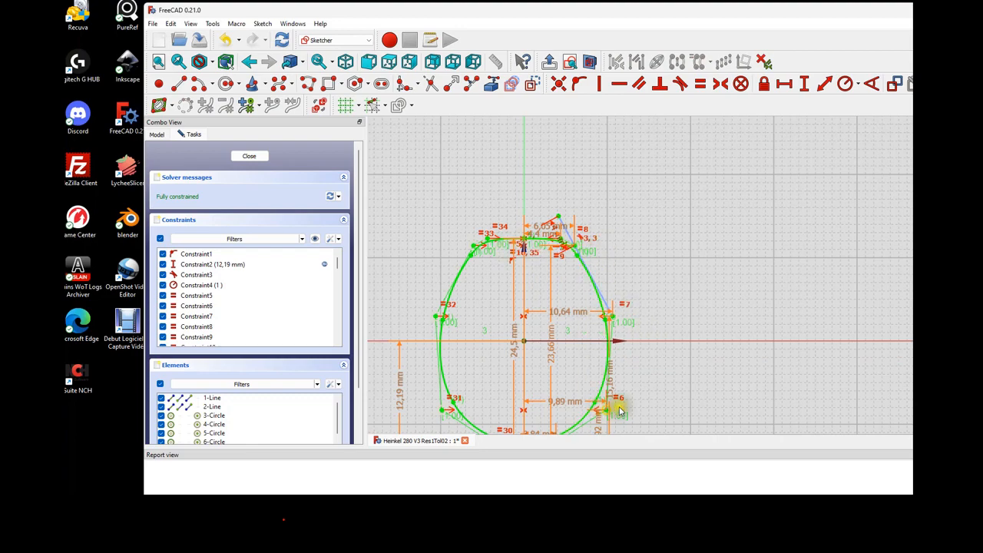
pyautogui.scroll(5, 614, 403)
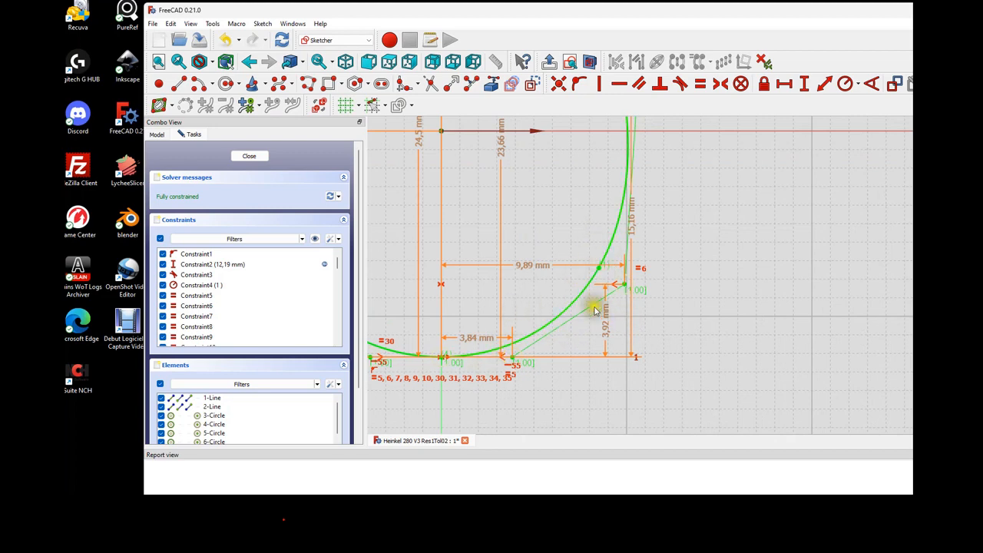
pyautogui.scroll(-2, 613, 309)
pyautogui.scroll(-3, 613, 309)
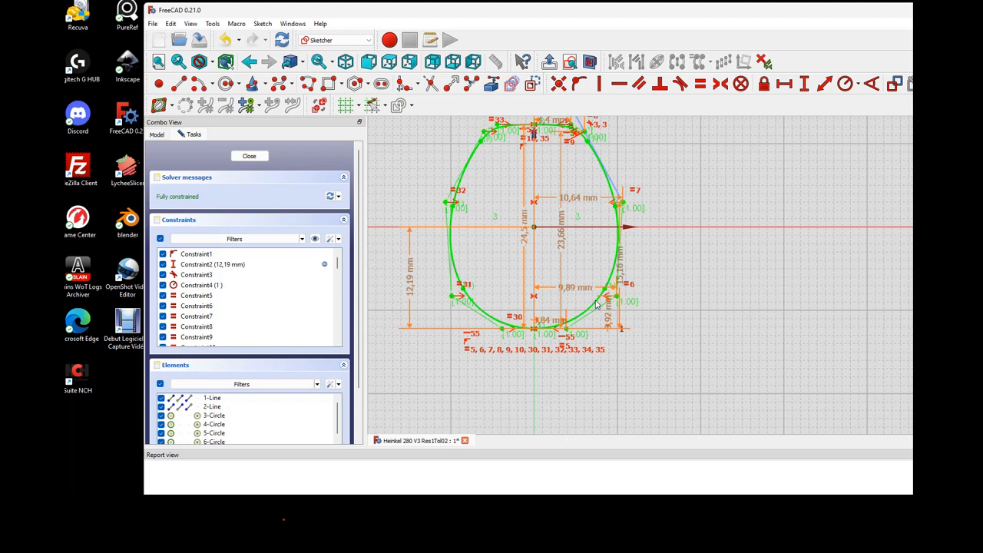
pyautogui.click(251, 156)
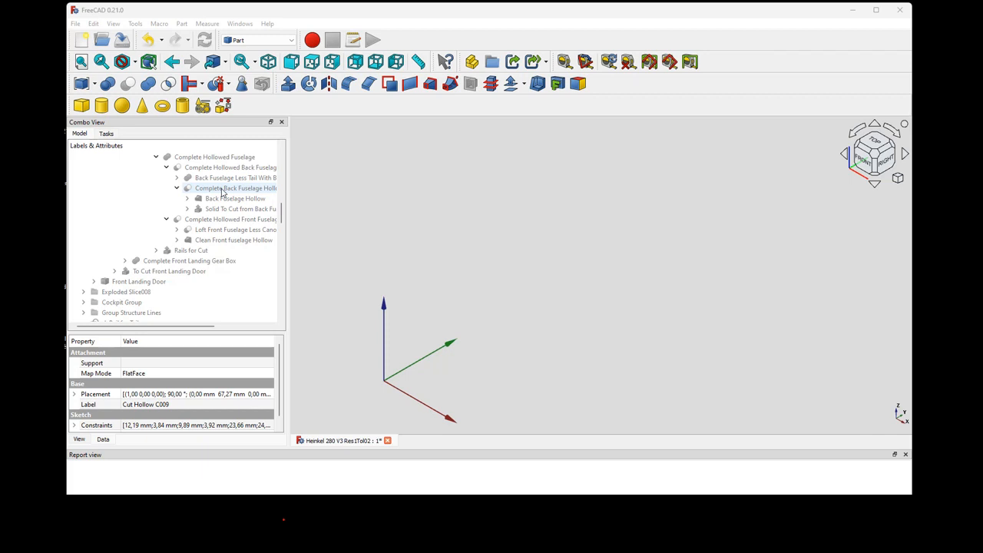
# - Show the Complete Back Fuselage Hollow solid, look over its ridged surface, and hide it again
pyautogui.click(225, 191)
pyautogui.click(225, 193)
pyautogui.click(224, 191)
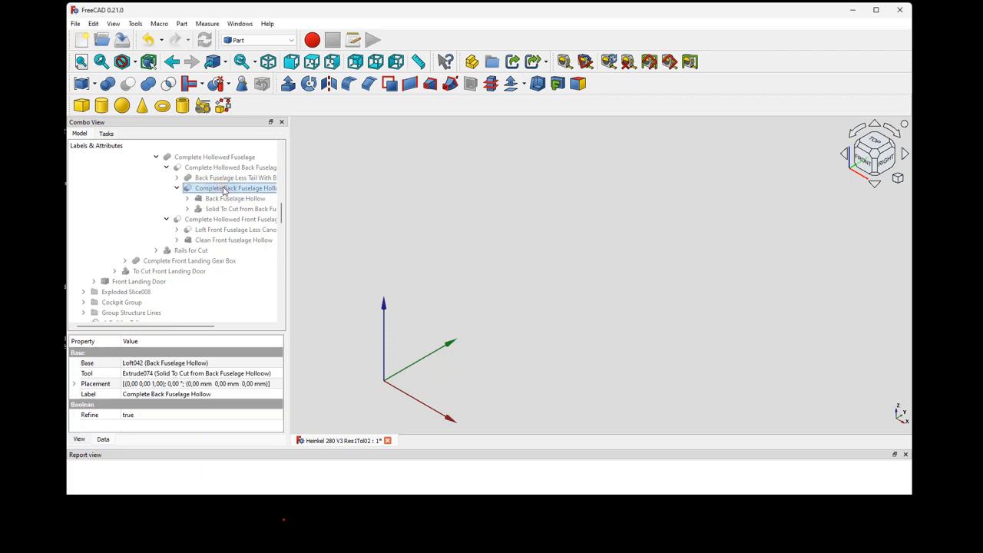
pyautogui.press('space')
pyautogui.scroll(-2, 711, 215)
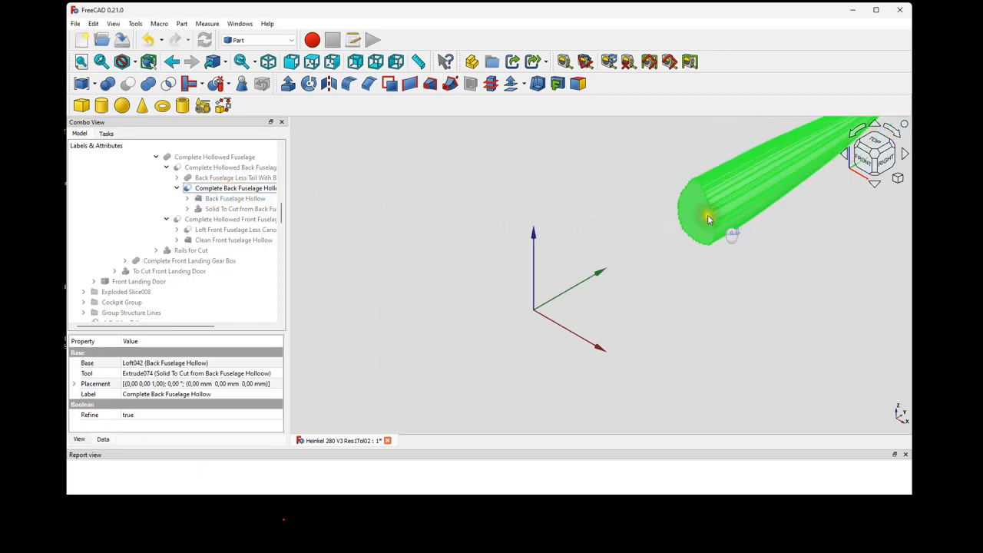
pyautogui.click(232, 188)
pyautogui.press('space')
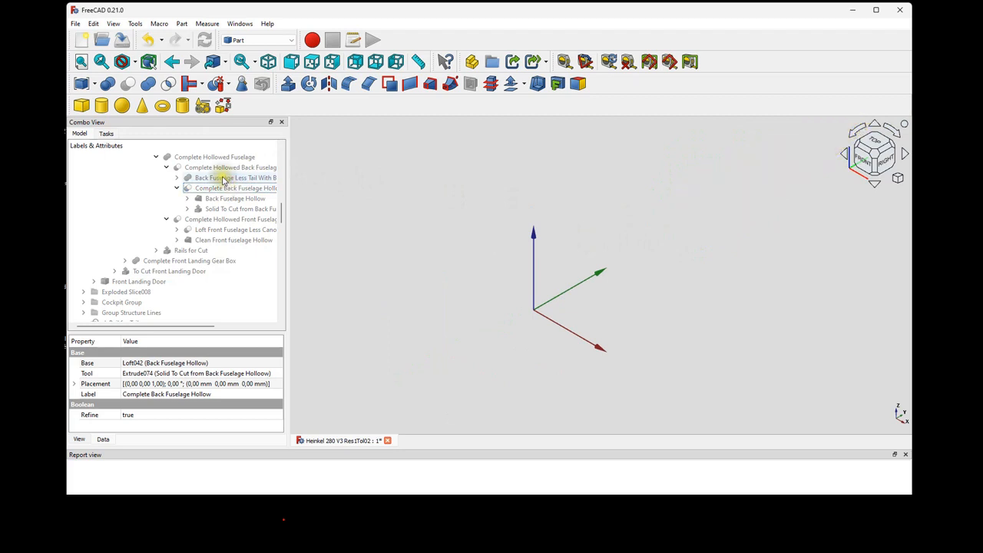
# - Show Complete Hollowed Back Fuselage and examine its inner wall through the open front end
pyautogui.click(227, 168)
pyautogui.press('space')
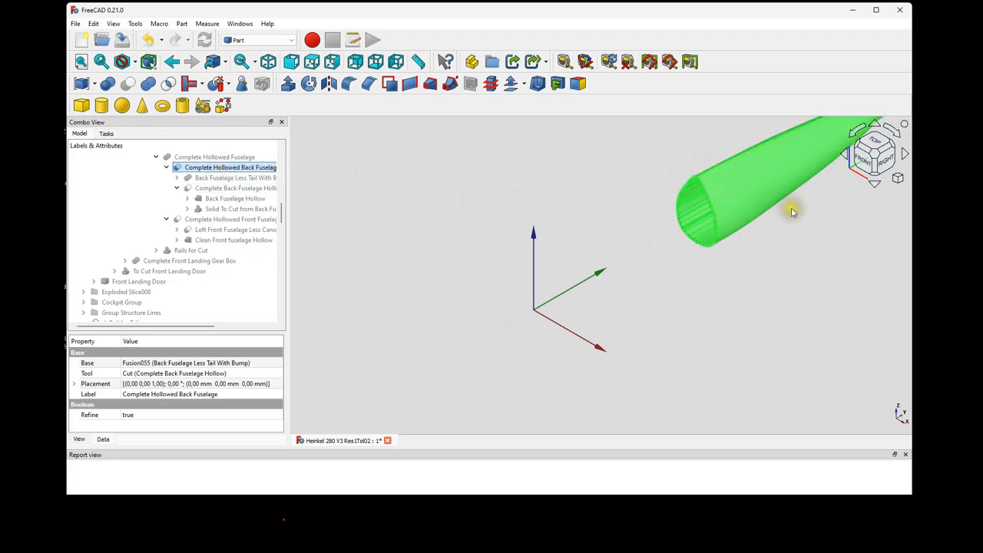
pyautogui.scroll(3, 769, 216)
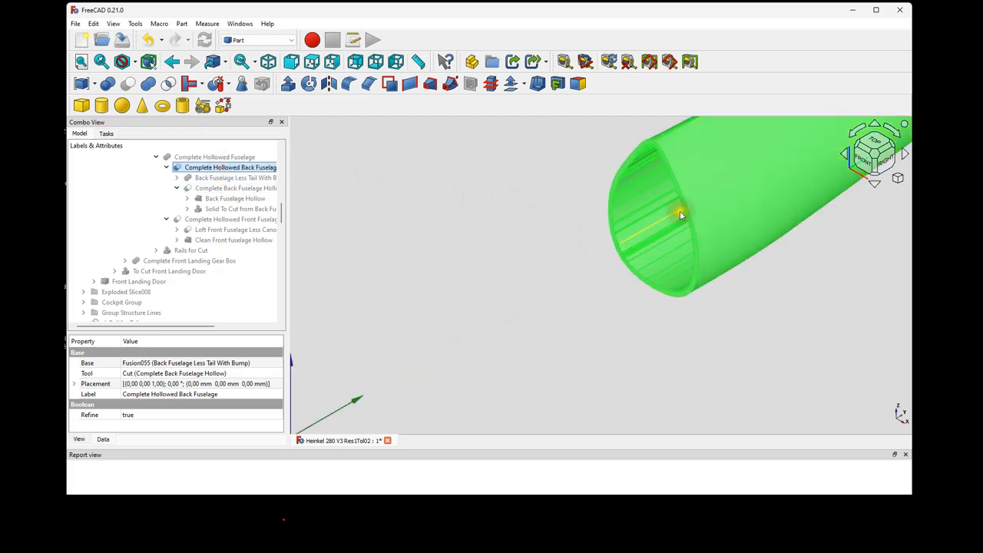
pyautogui.click(522, 248)
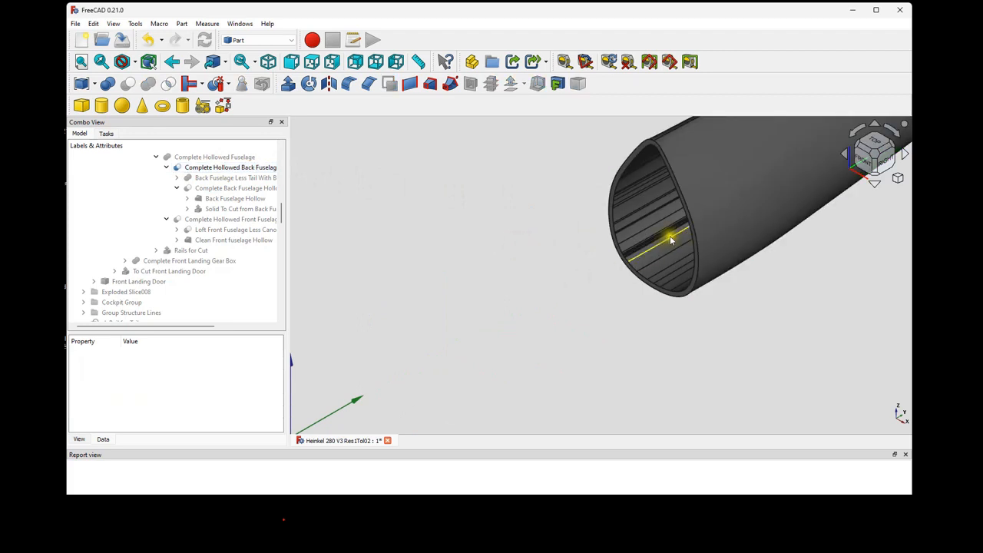
pyautogui.moveTo(670, 240); pyautogui.dragTo(771, 215, button='middle')
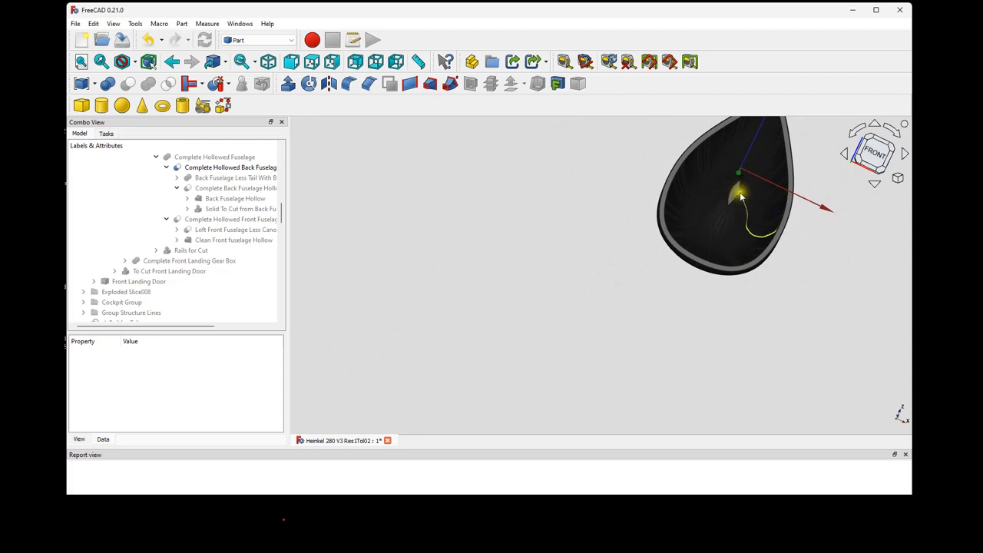
pyautogui.moveTo(740, 192); pyautogui.dragTo(681, 197, button='middle')
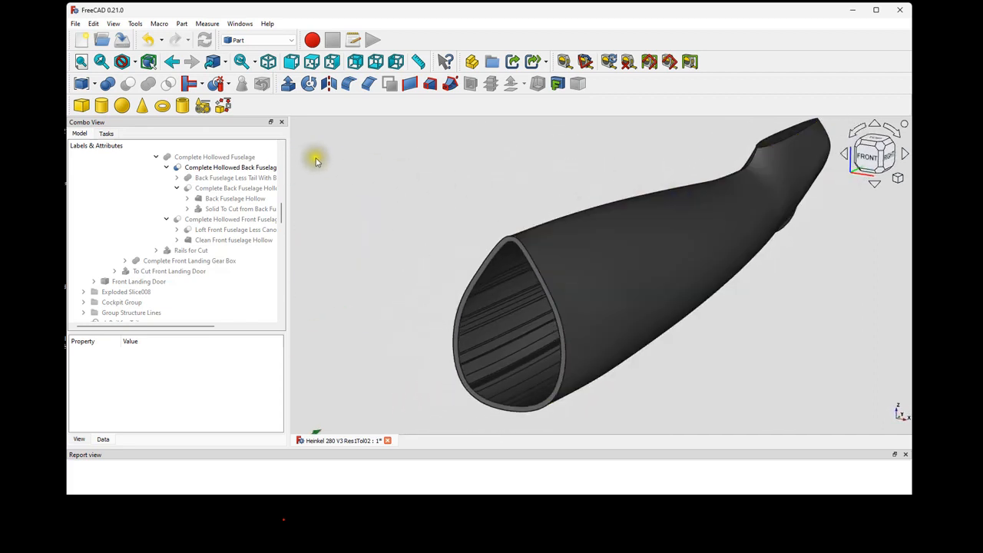
# - Hide Complete Hollowed Back Fuselage, show Complete Hollowed Front Fuselage and look at its open rear end
pyautogui.click(252, 167)
pyautogui.press('space')
pyautogui.click(252, 220)
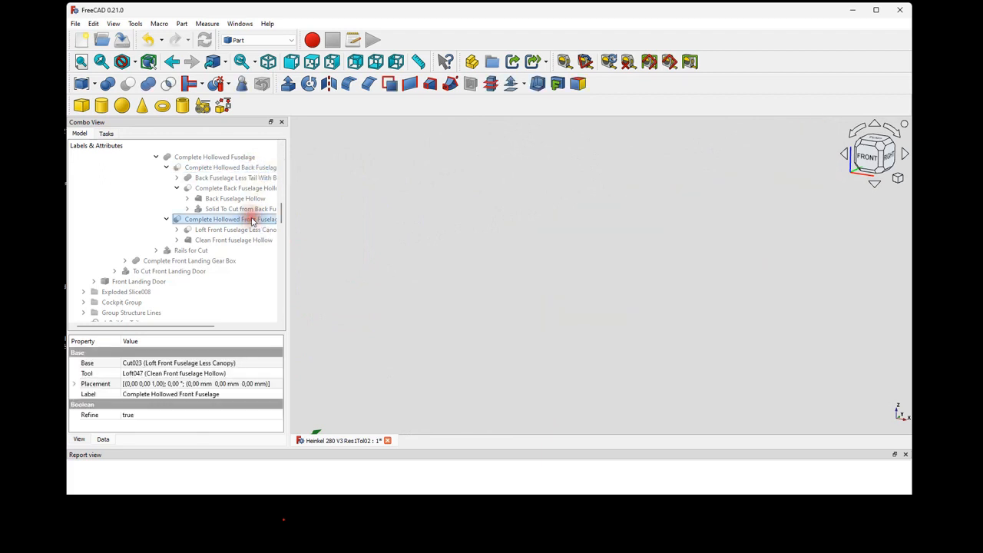
pyautogui.press('space')
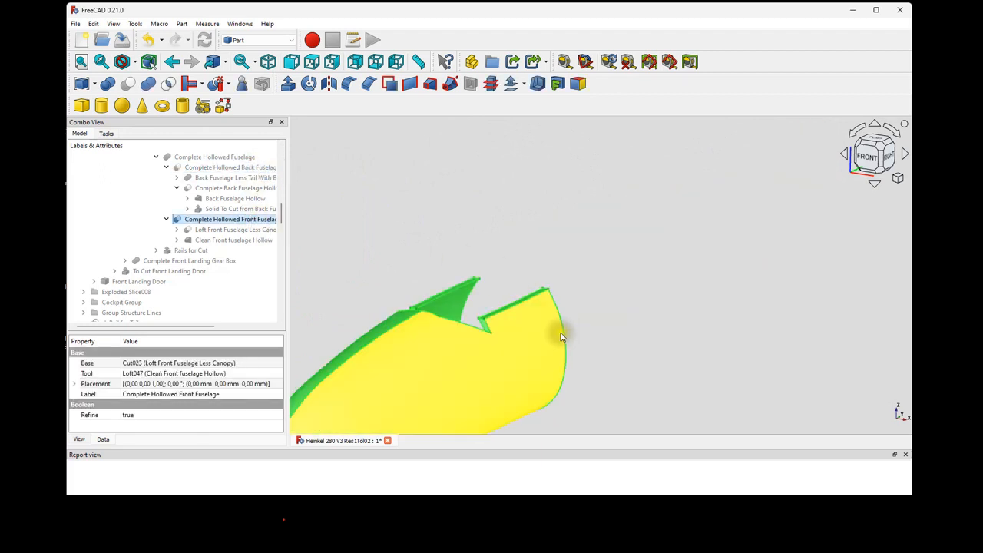
pyautogui.moveTo(560, 337); pyautogui.dragTo(390, 302, button='middle')
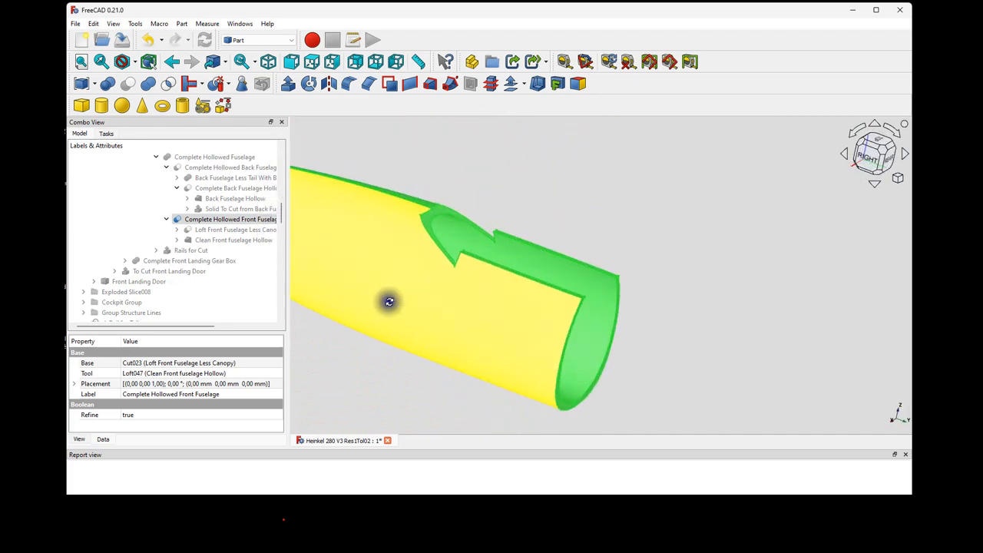
pyautogui.moveTo(575, 377); pyautogui.dragTo(641, 355, button='middle')
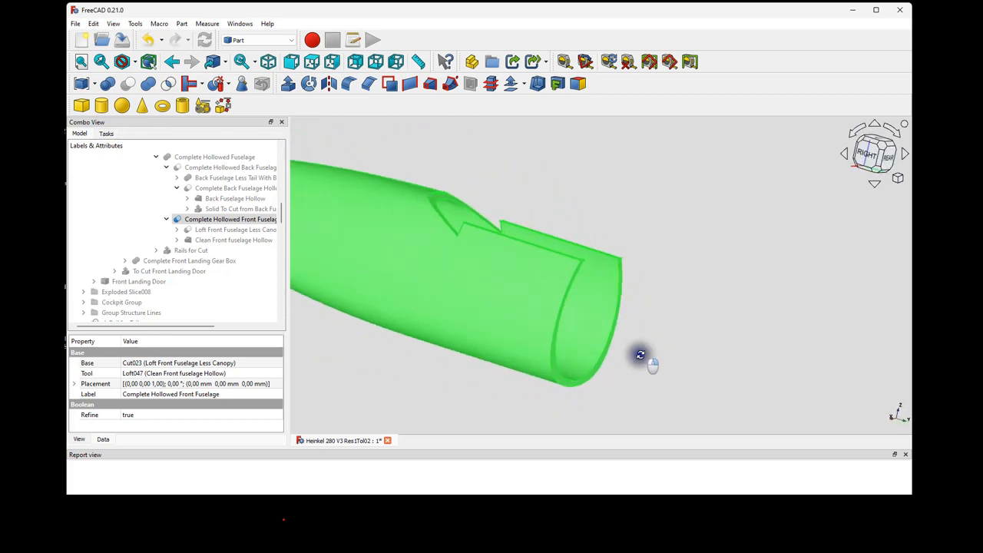
# - Examine the inner wall of Complete Hollowed Front Fuselage from the rear and around the outside
pyautogui.click(355, 61)
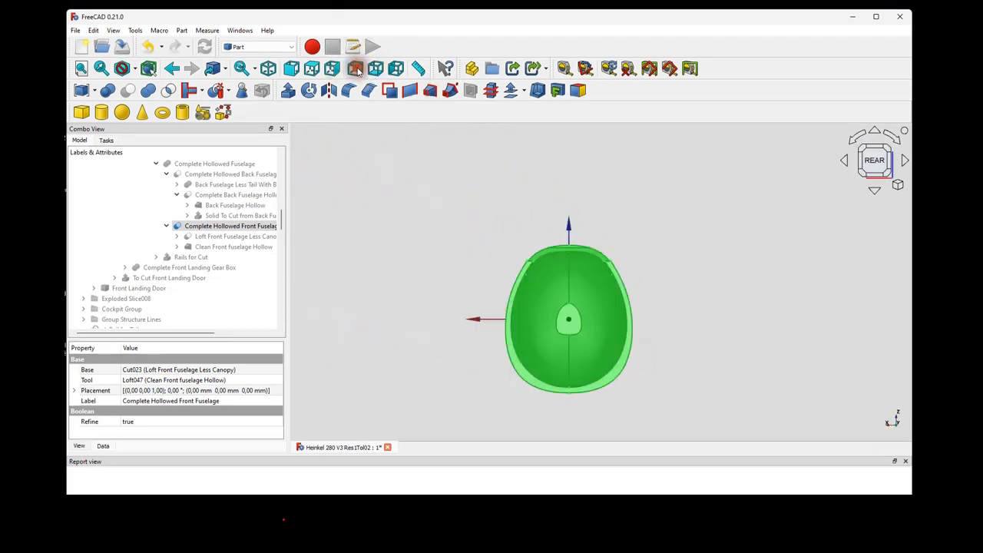
pyautogui.scroll(6, 632, 392)
pyautogui.moveTo(548, 330); pyautogui.dragTo(553, 310, button='middle')
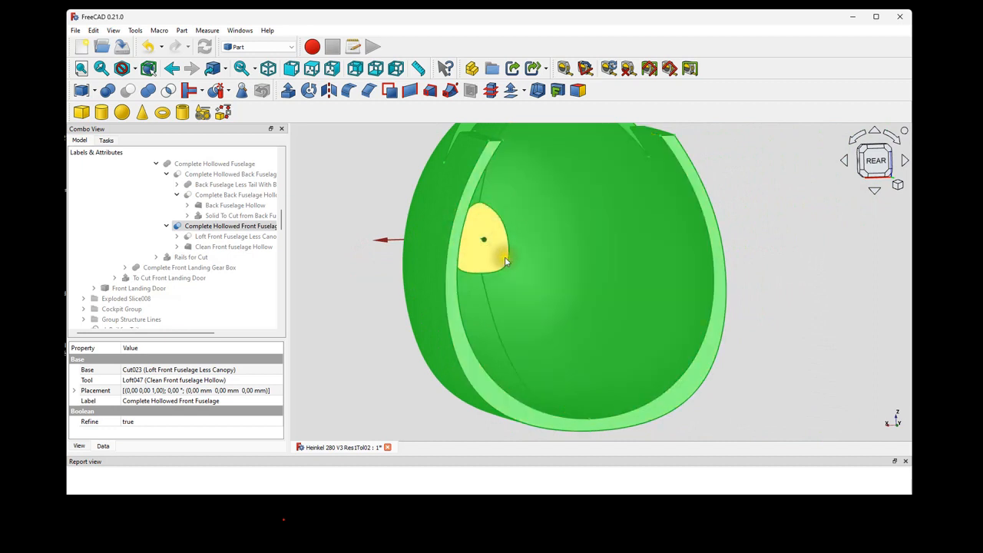
pyautogui.moveTo(577, 266); pyautogui.dragTo(629, 270, button='middle')
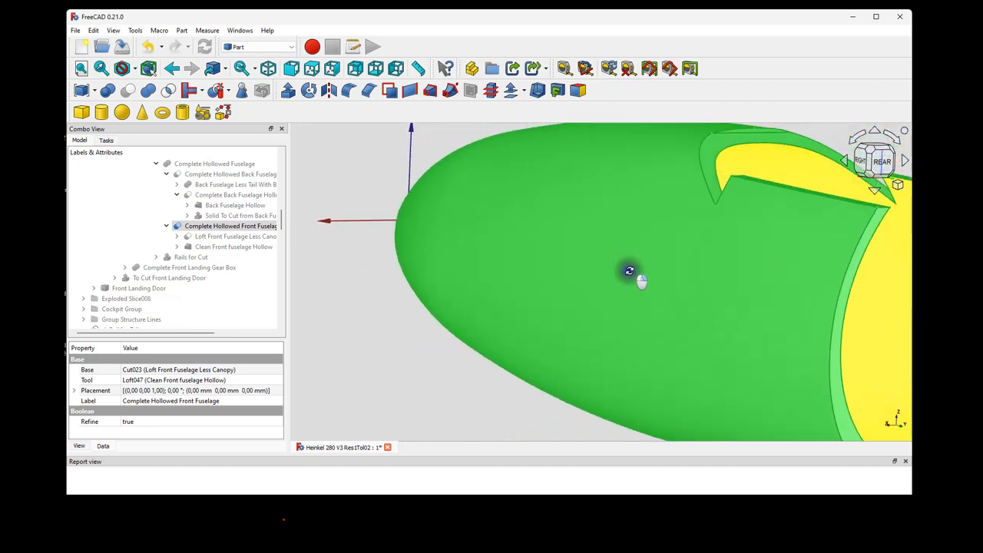
pyautogui.scroll(-5, 629, 271)
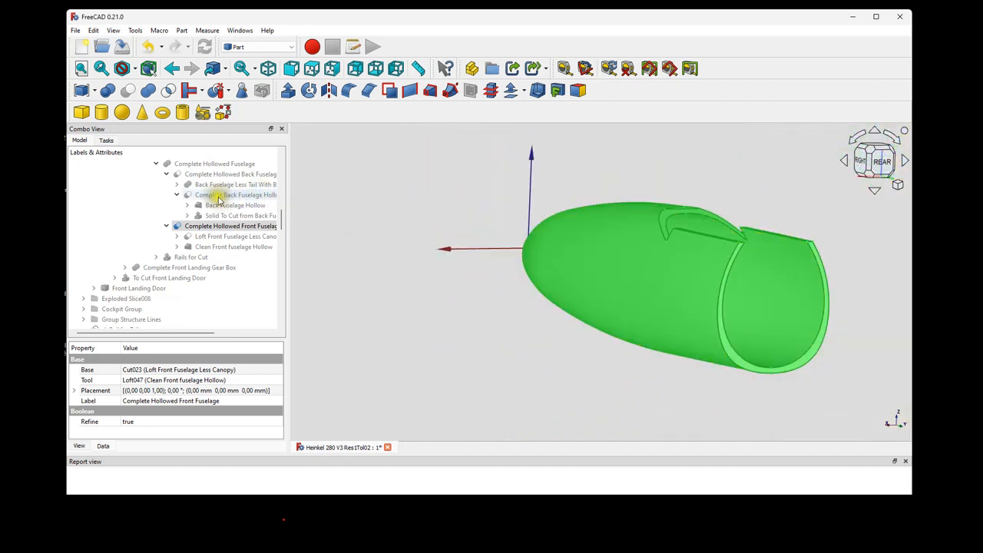
# - In isometric view, show Complete Hollowed Back Fuselage alongside the hollowed front, without Complete Back Fuselage Hollow, whose branch is collapsed
pyautogui.click(268, 69)
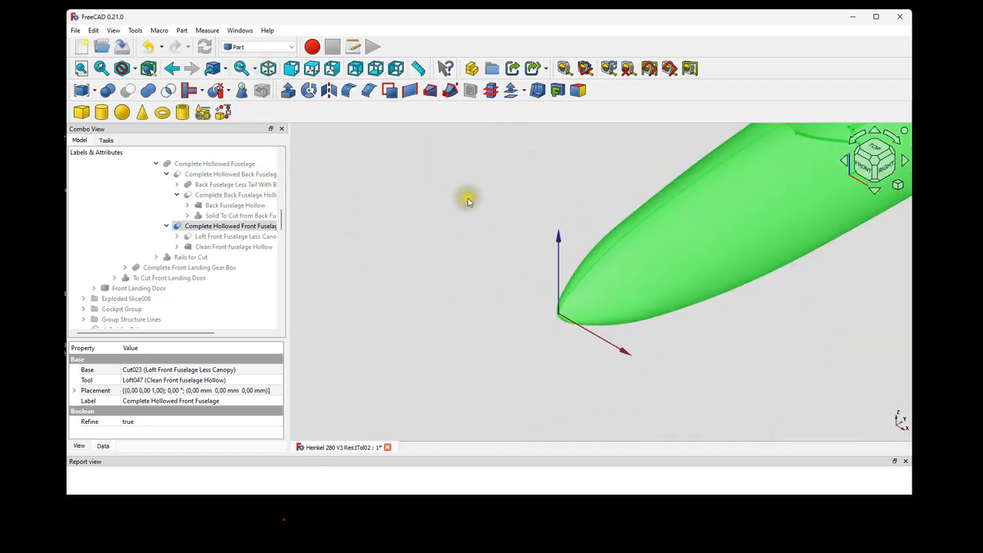
pyautogui.scroll(-4, 468, 199)
pyautogui.click(230, 194)
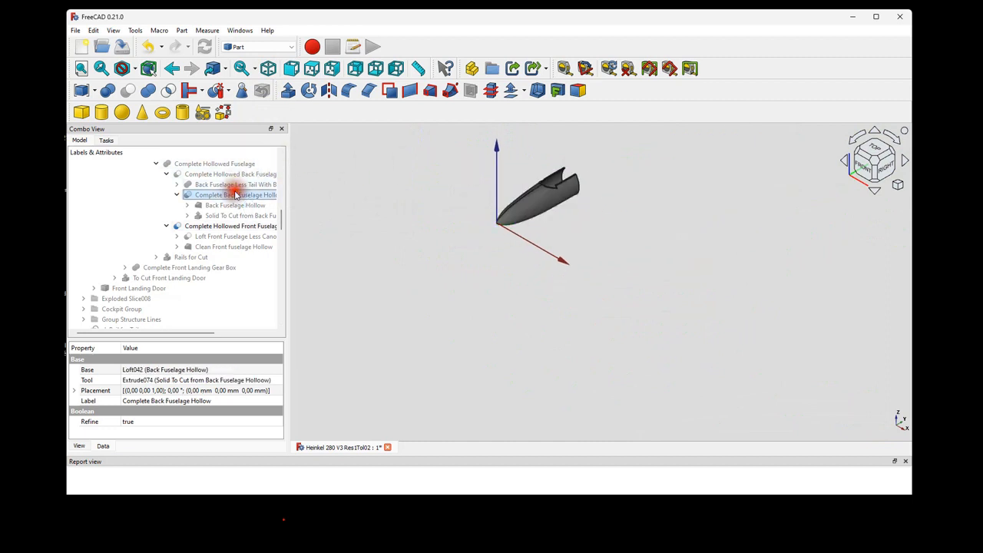
pyautogui.press('space')
pyautogui.scroll(4, 540, 190)
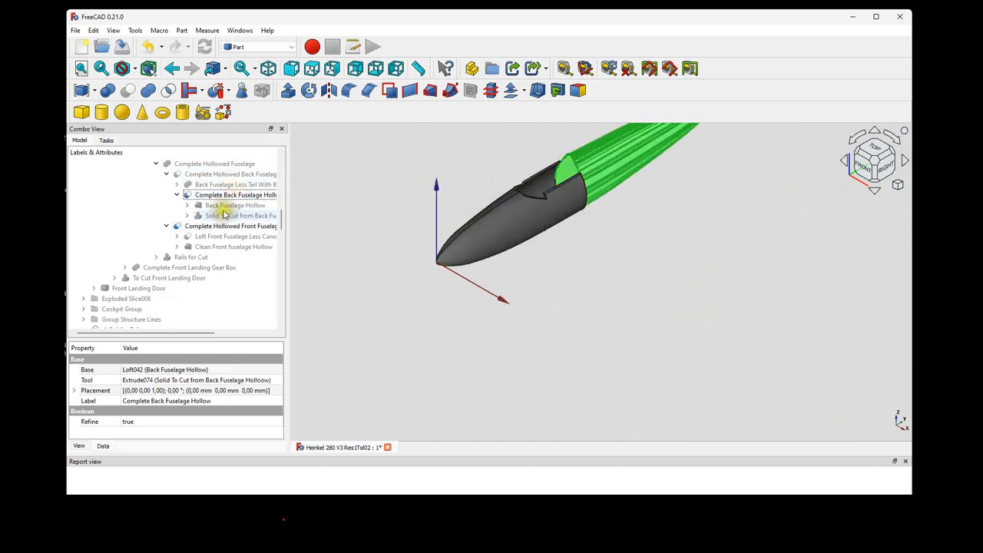
pyautogui.click(219, 186)
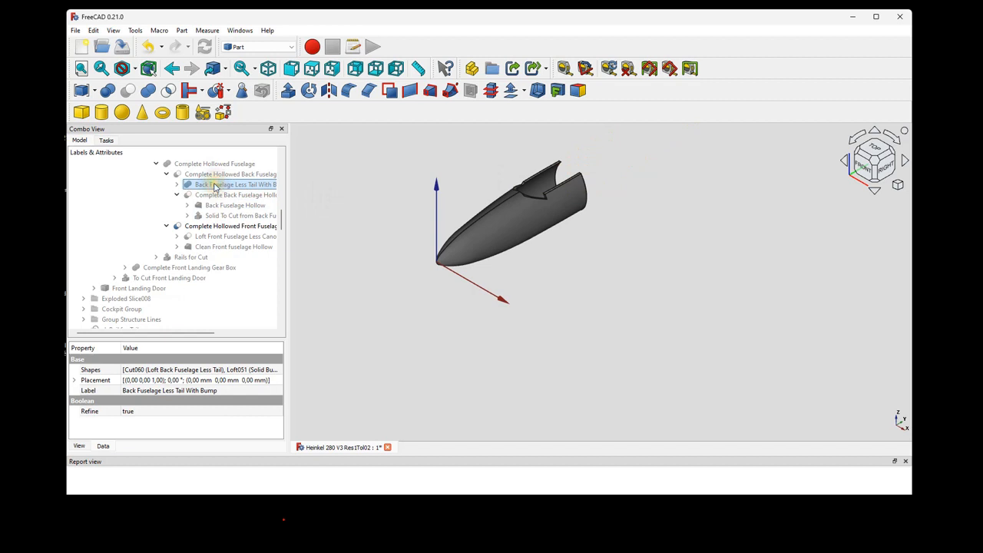
pyautogui.click(209, 175)
pyautogui.click(177, 194)
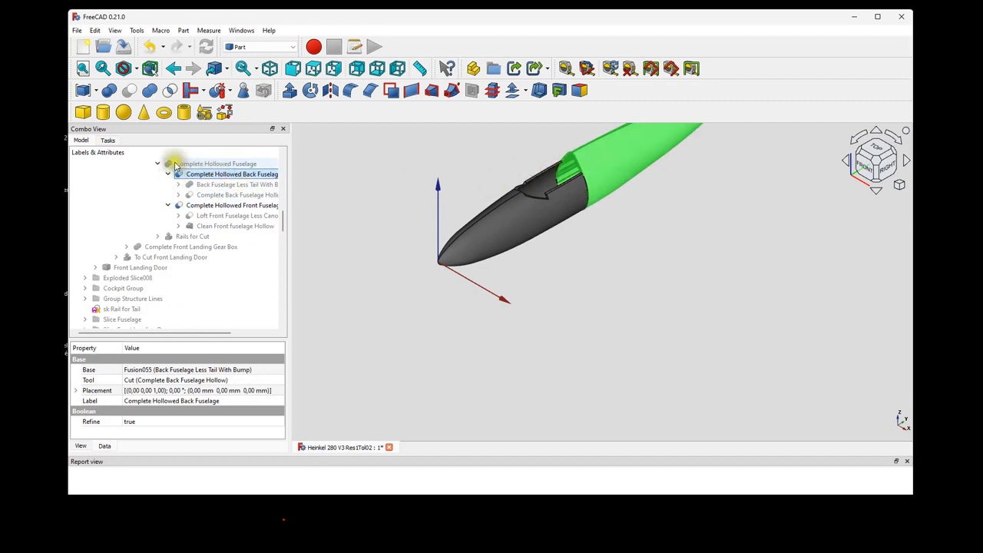
# - Hide the separate hollowed back and front fuselages and show the fused Complete Hollowed Fuselage instead
pyautogui.click(201, 174)
pyautogui.press('space')
pyautogui.click(210, 205)
pyautogui.press('space')
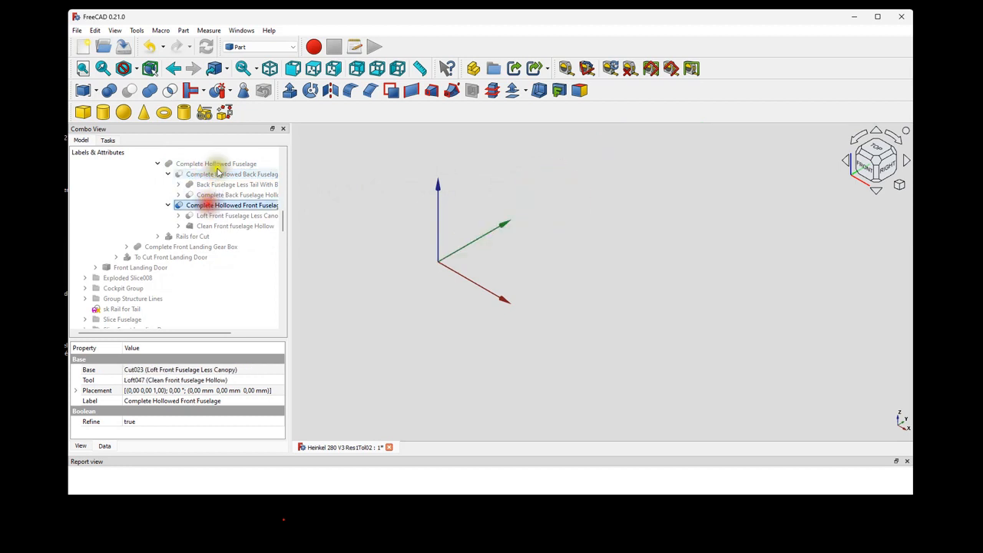
pyautogui.click(216, 164)
pyautogui.press('space')
pyautogui.scroll(-2, 575, 230)
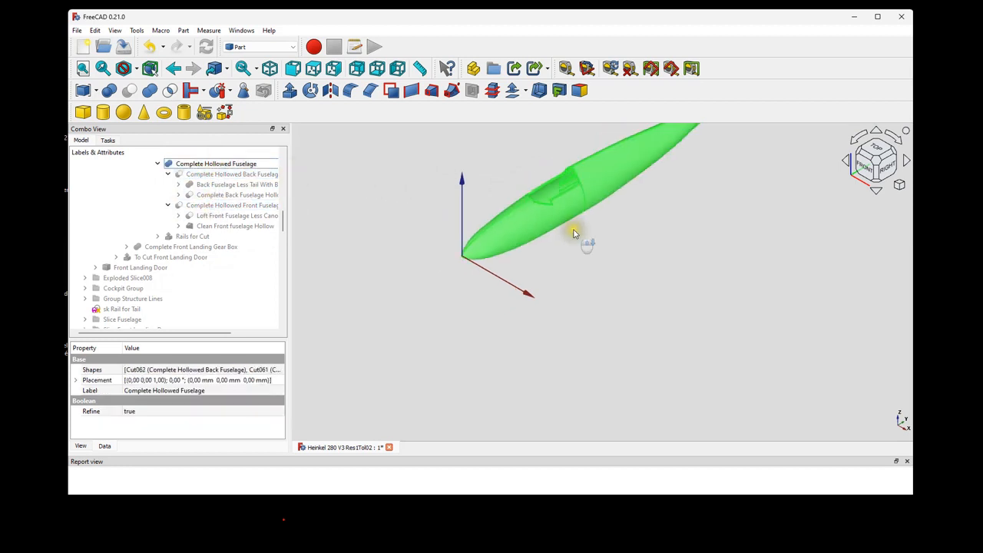
# - Examine the fused fuselage's interior through the cockpit opening and collapse the Complete Hollowed Back Fuselage branch
pyautogui.click(519, 174)
pyautogui.moveTo(592, 197); pyautogui.dragTo(556, 290, button='middle')
pyautogui.scroll(6, 556, 291)
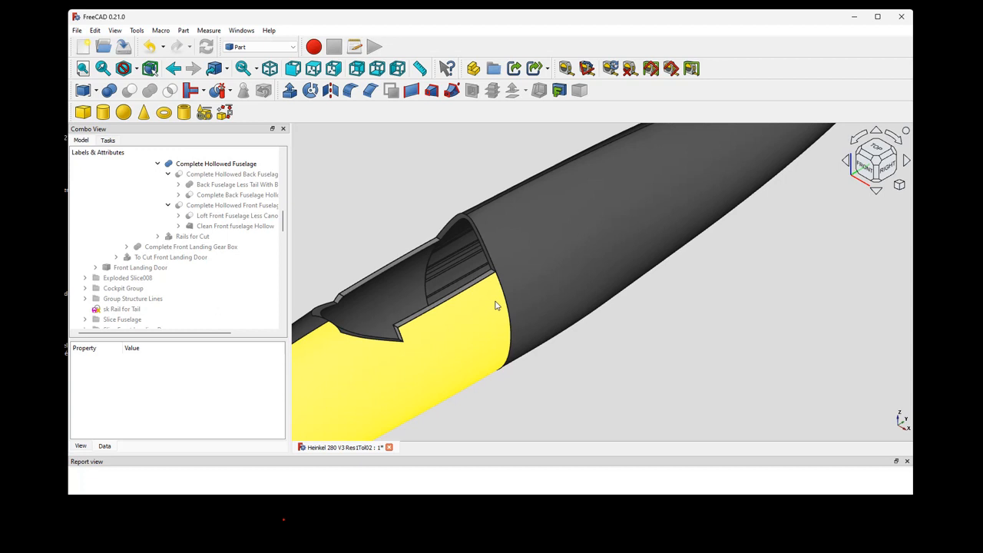
pyautogui.click(167, 173)
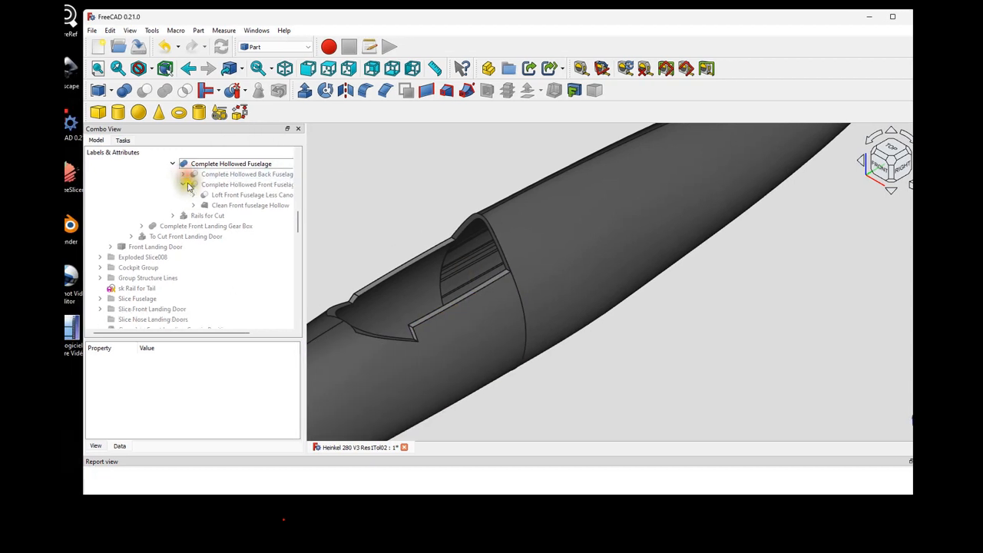
# - Collapse the Complete Hollowed Front Fuselage branch and expand the Rails for Cut branch
pyautogui.click(184, 185)
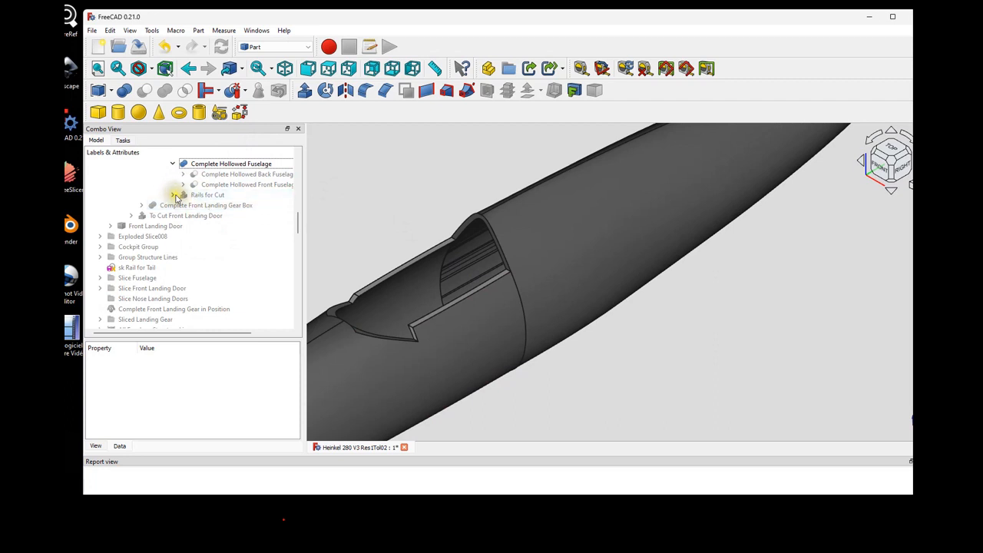
pyautogui.click(181, 197)
pyautogui.click(174, 195)
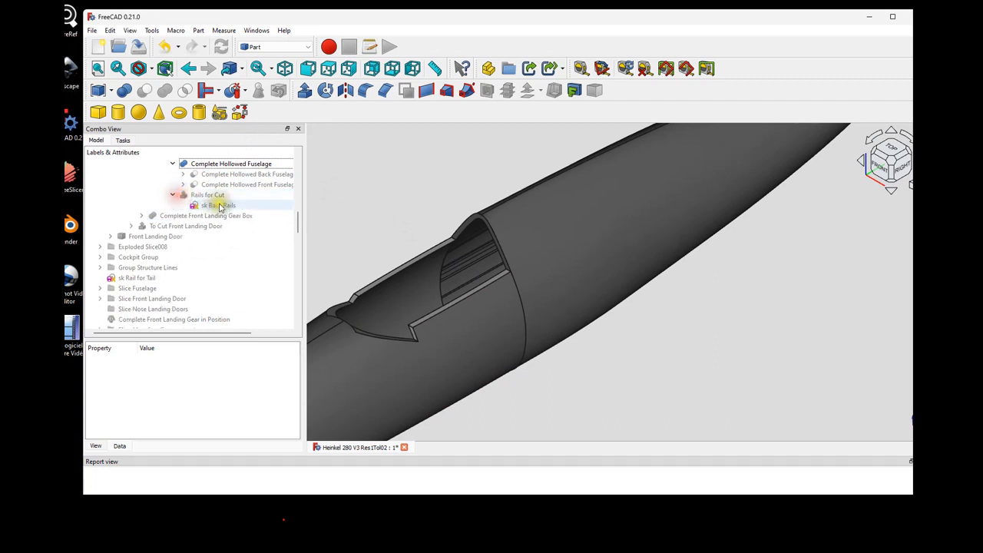
# - Preview the sk Back Rails sketch and the Rails for Cut extrusion over the hollowed fuselage, then leave both hidden
pyautogui.click(220, 206)
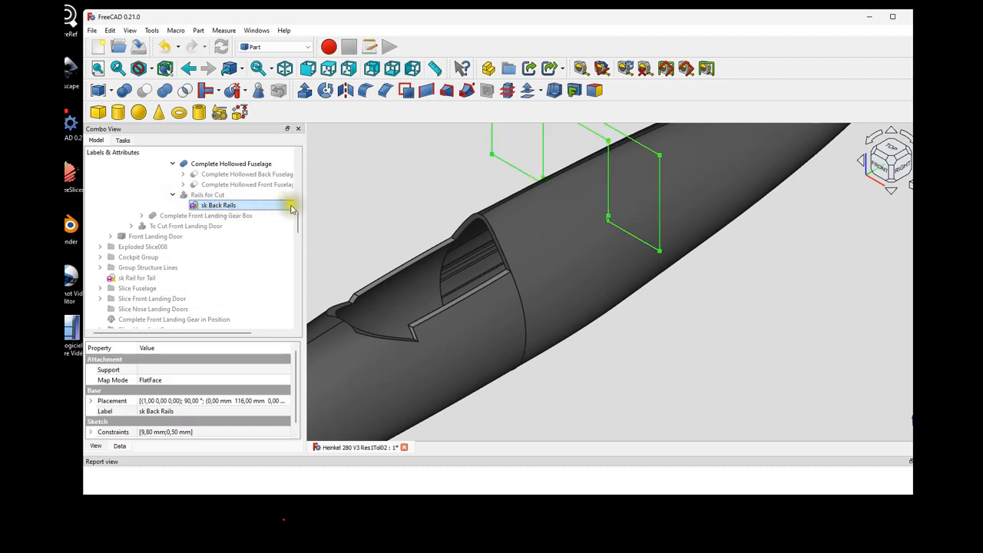
pyautogui.press('space')
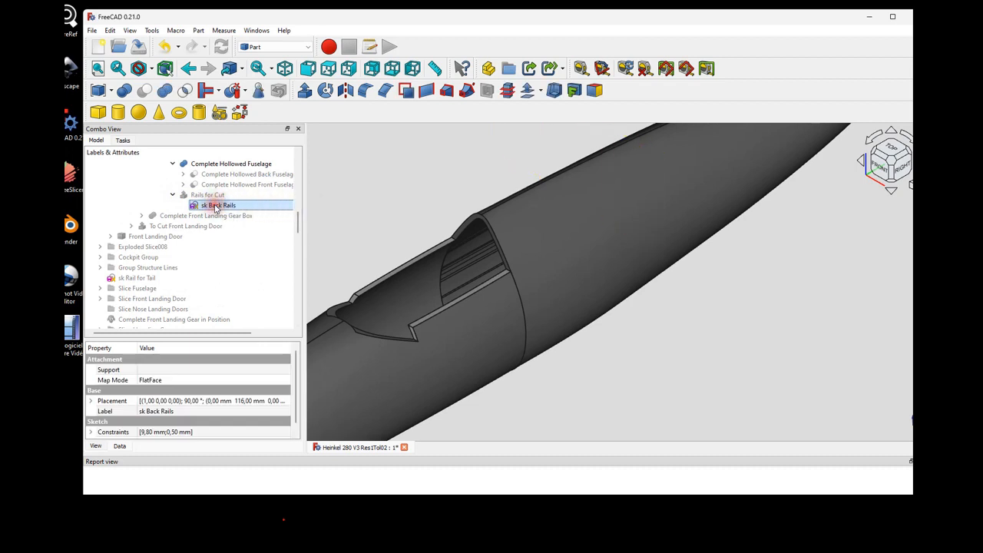
pyautogui.press('space')
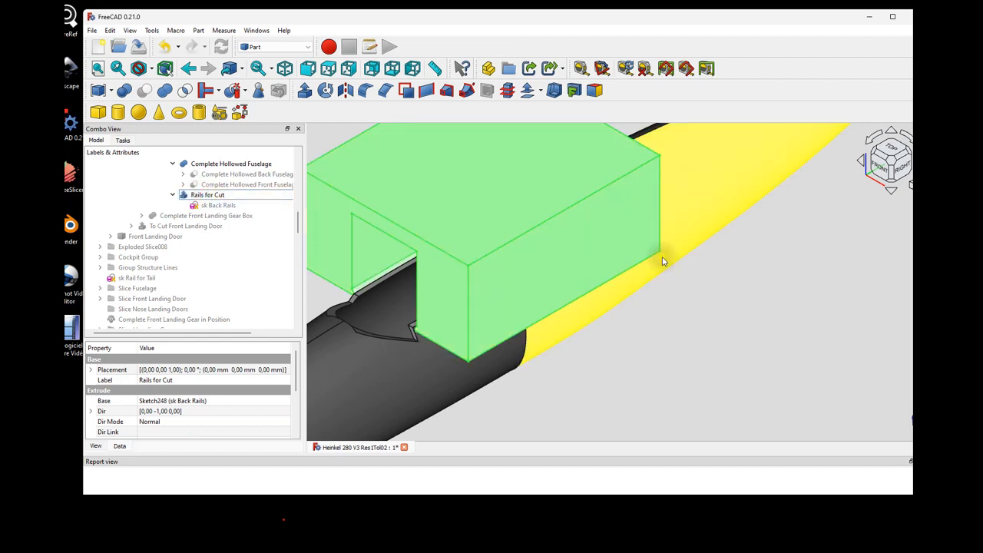
pyautogui.click(215, 196)
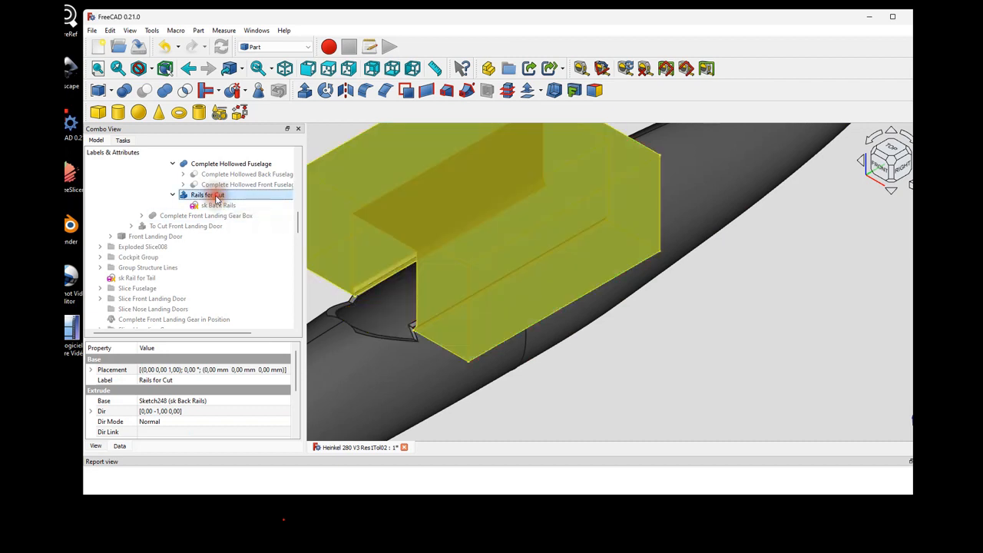
pyautogui.press('space')
# - Hide Complete Hollowed Fuselage and show Complete Railed Fuselage instead
pyautogui.click(205, 164)
pyautogui.press('space')
pyautogui.scroll(1, 204, 167)
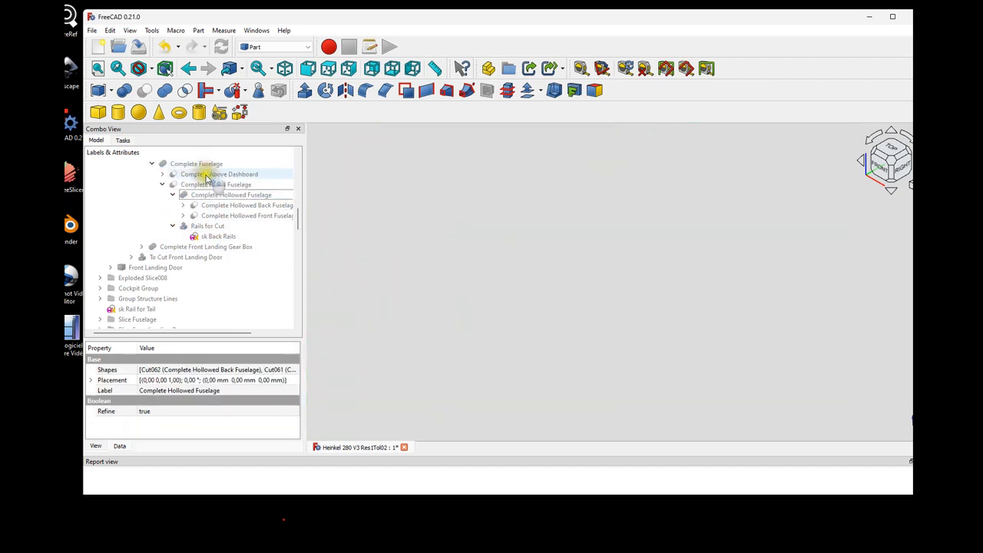
pyautogui.click(206, 185)
pyautogui.press('space')
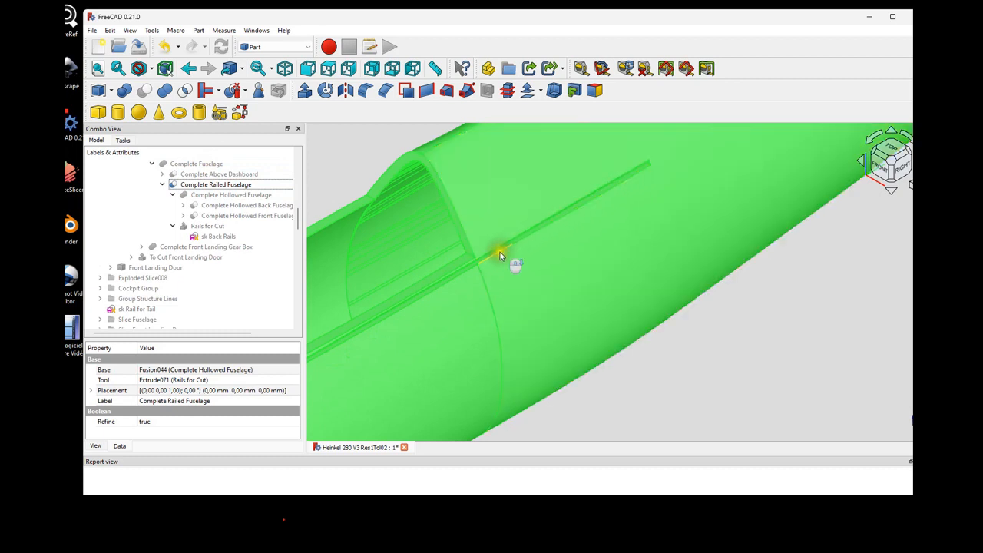
# - Examine the rail groove running back from the cockpit opening and switch Complete Railed Fuselage off and on again
pyautogui.scroll(-3, 500, 256)
pyautogui.click(377, 182)
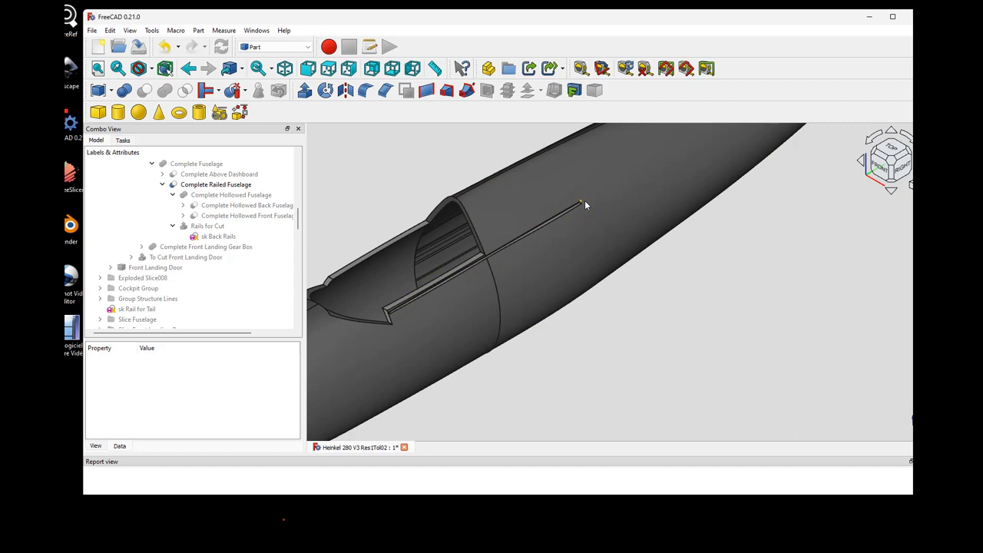
pyautogui.scroll(4, 585, 204)
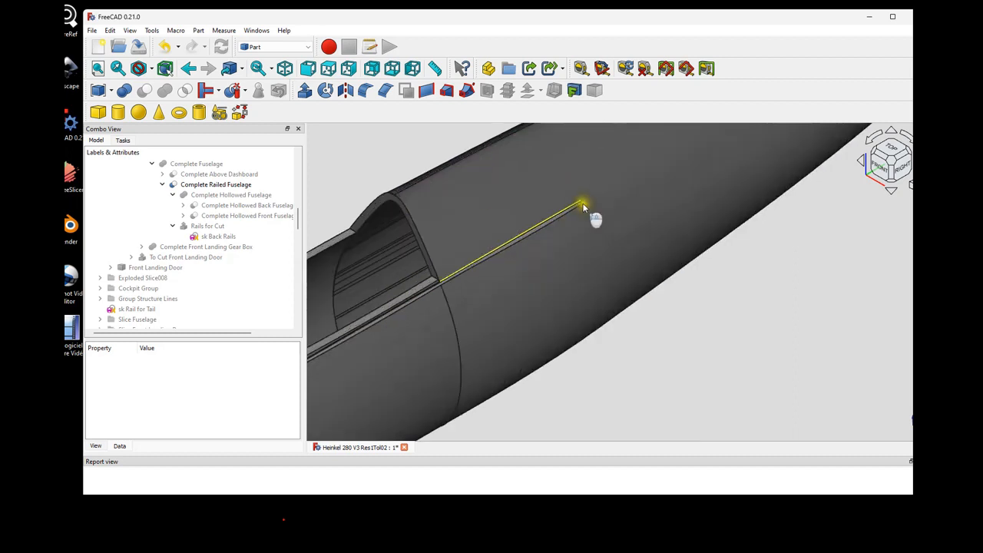
pyautogui.click(216, 189)
pyautogui.press('space')
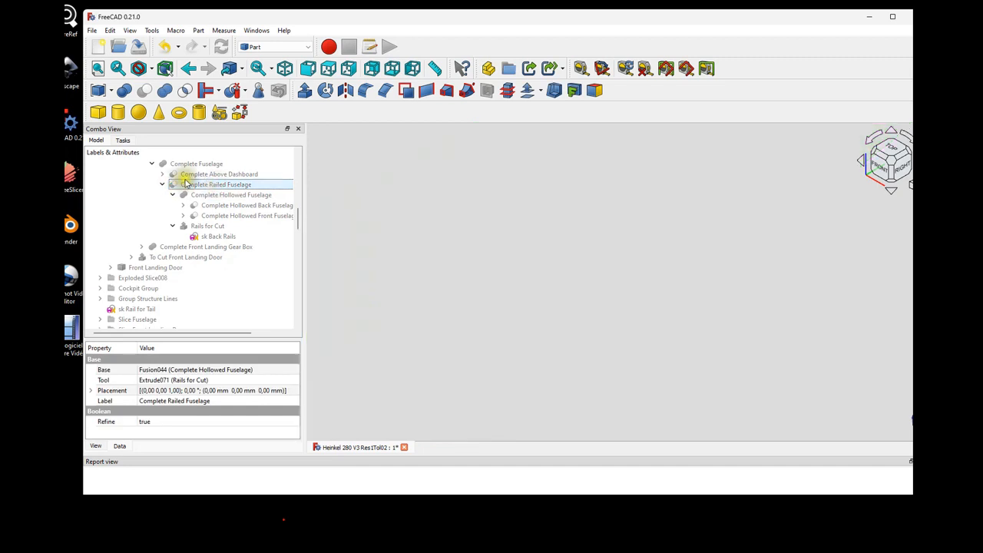
pyautogui.click(184, 189)
pyautogui.press('space')
# - Show Complete Above Dashboard together with Complete Railed Fuselage and view it up close at the front of the cockpit opening
pyautogui.click(203, 174)
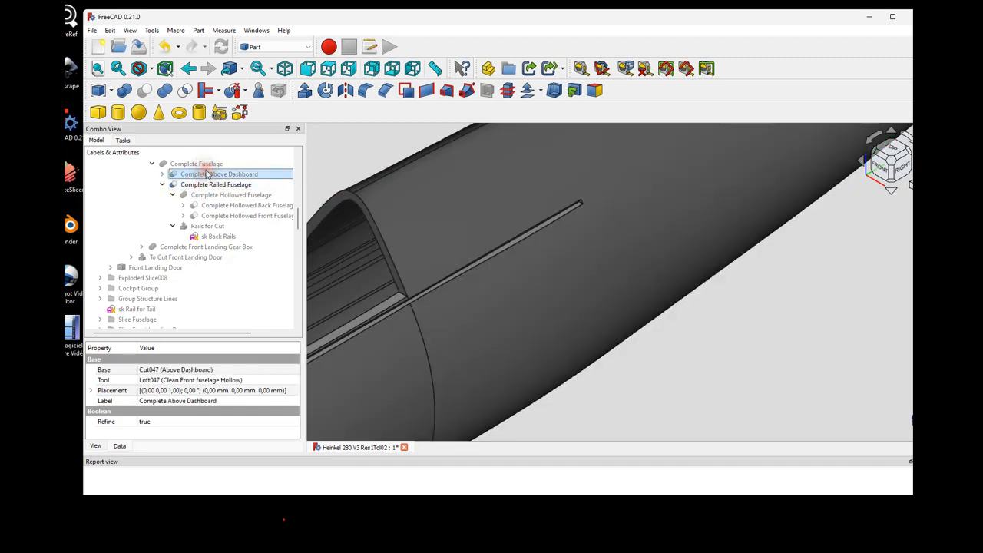
pyautogui.scroll(-6, 351, 214)
pyautogui.moveTo(355, 220); pyautogui.dragTo(560, 228, button='middle')
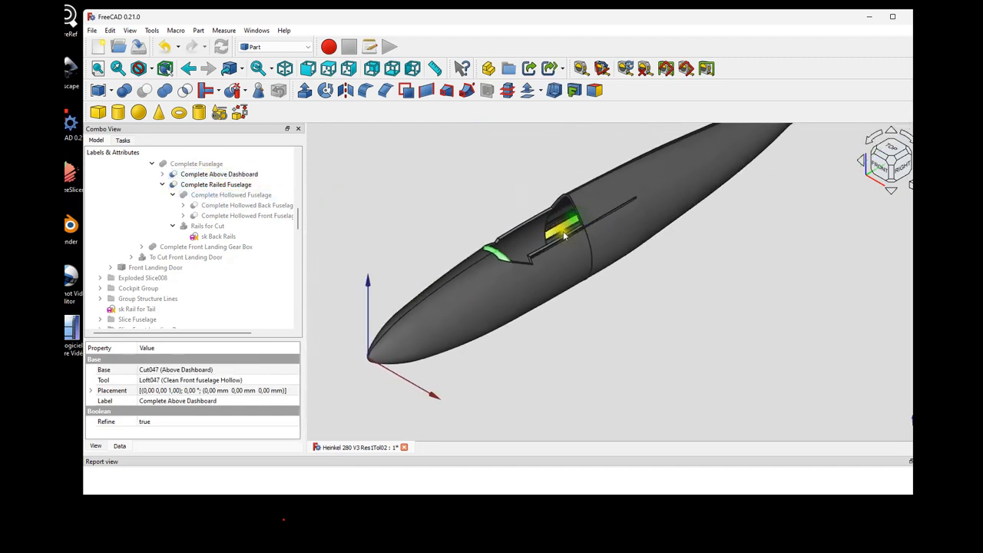
pyautogui.scroll(3, 503, 258)
pyautogui.scroll(3, 503, 257)
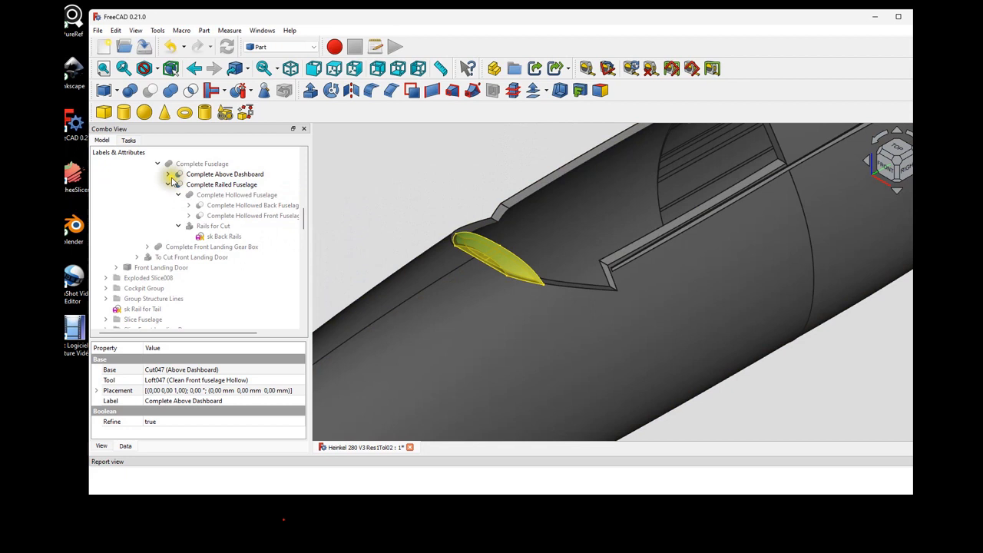
# - Expand the Complete Above Dashboard branch and show its Above Dashboard component
pyautogui.click(168, 174)
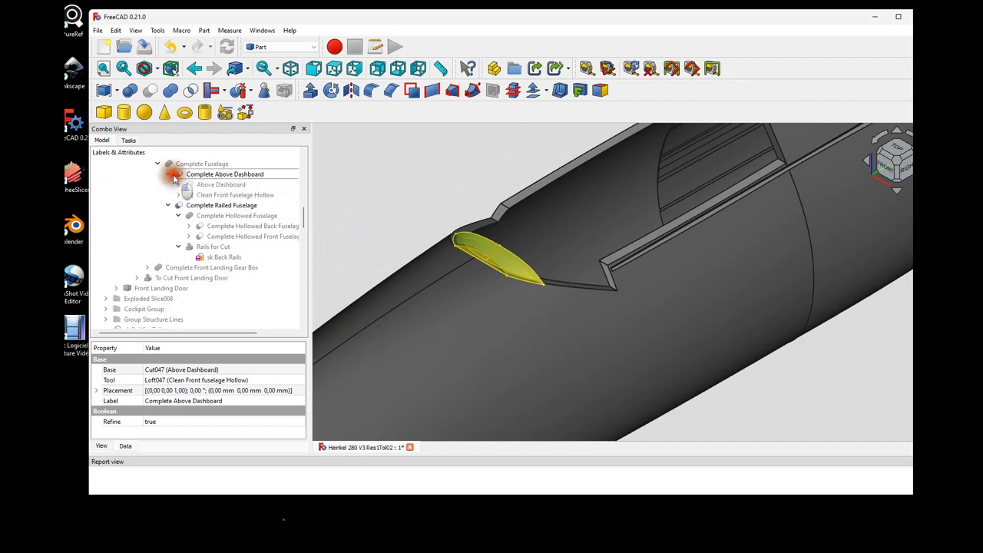
pyautogui.click(219, 185)
pyautogui.press('space')
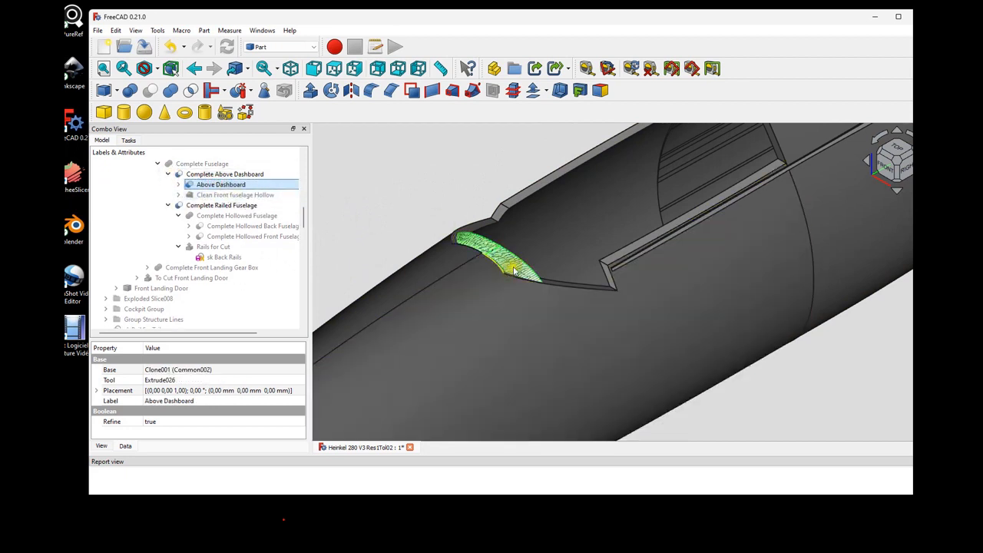
# - Examine the Above Dashboard piece at the cockpit's front edge up close and from the right side view
pyautogui.scroll(5, 507, 265)
pyautogui.moveTo(527, 253); pyautogui.dragTo(506, 254, button='middle')
pyautogui.scroll(-4, 505, 254)
pyautogui.click(355, 70)
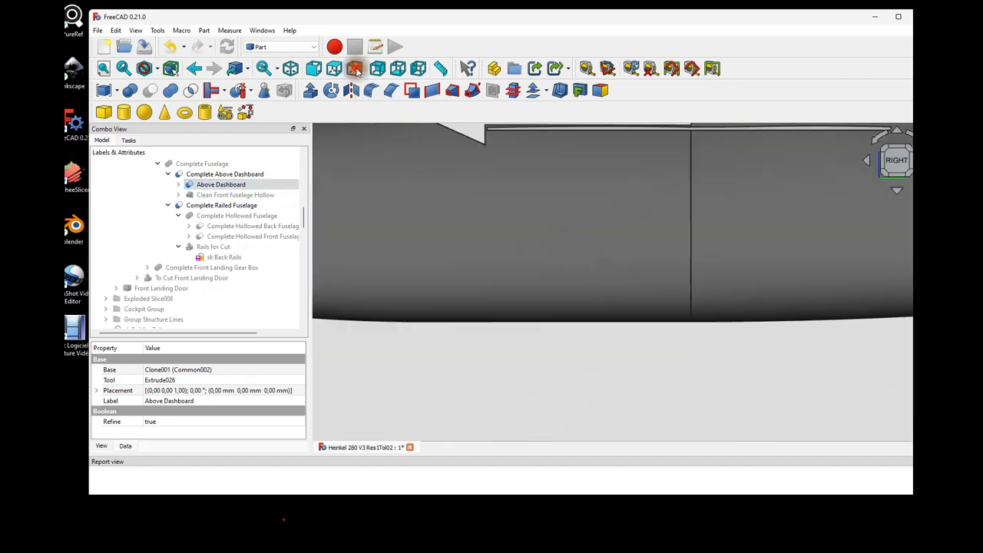
pyautogui.scroll(3, 459, 214)
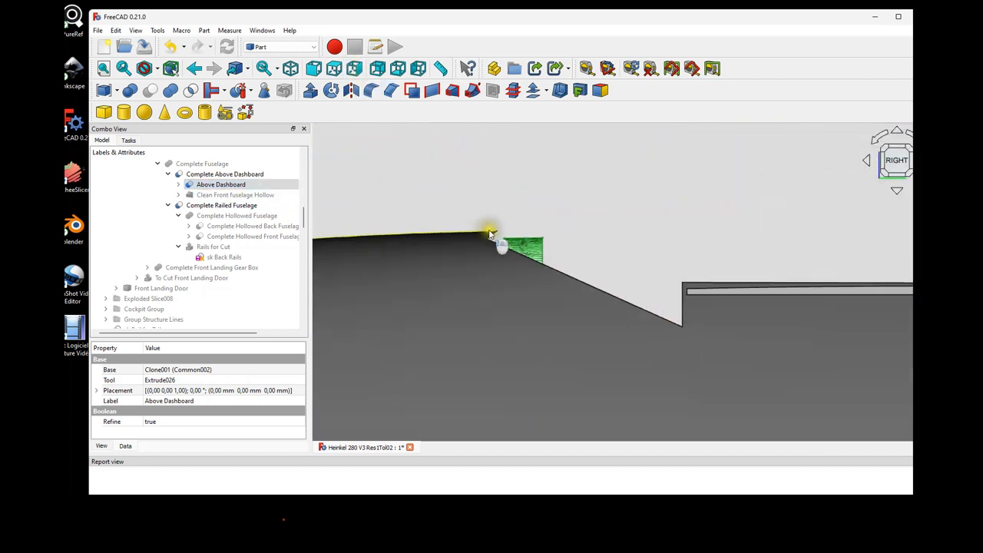
# - Expand the Clean Front fuselage Hollow and Above Dashboard branches to list their source objects
pyautogui.click(218, 195)
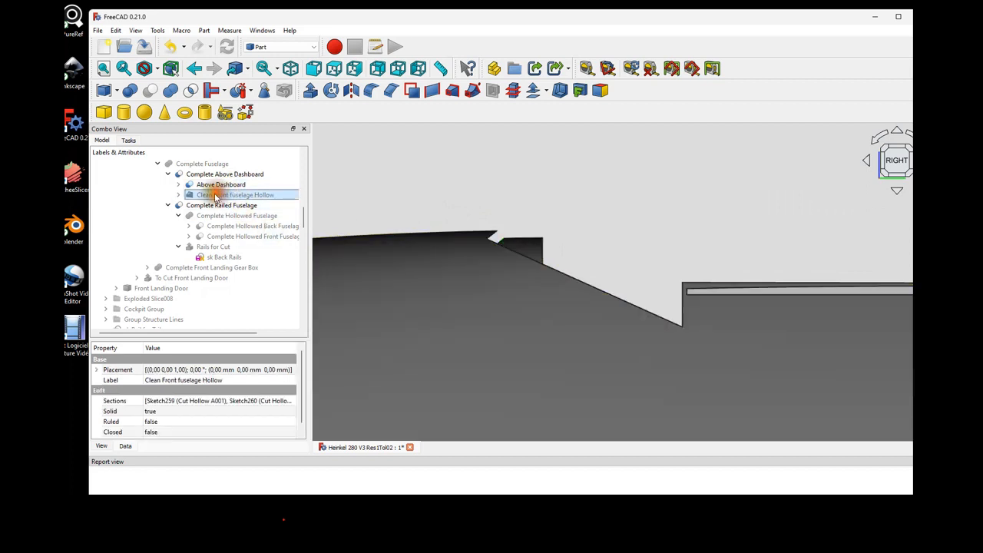
pyautogui.click(179, 195)
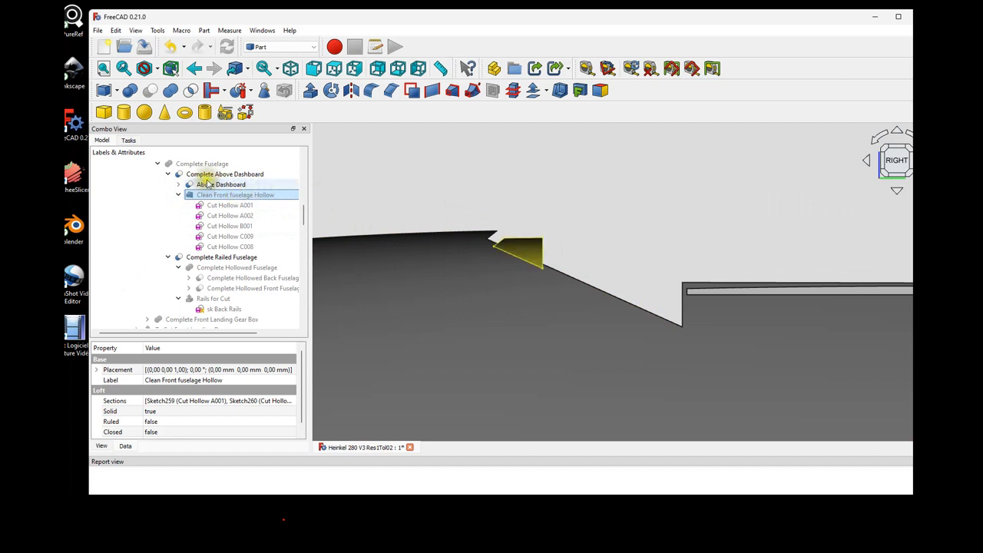
pyautogui.click(188, 185)
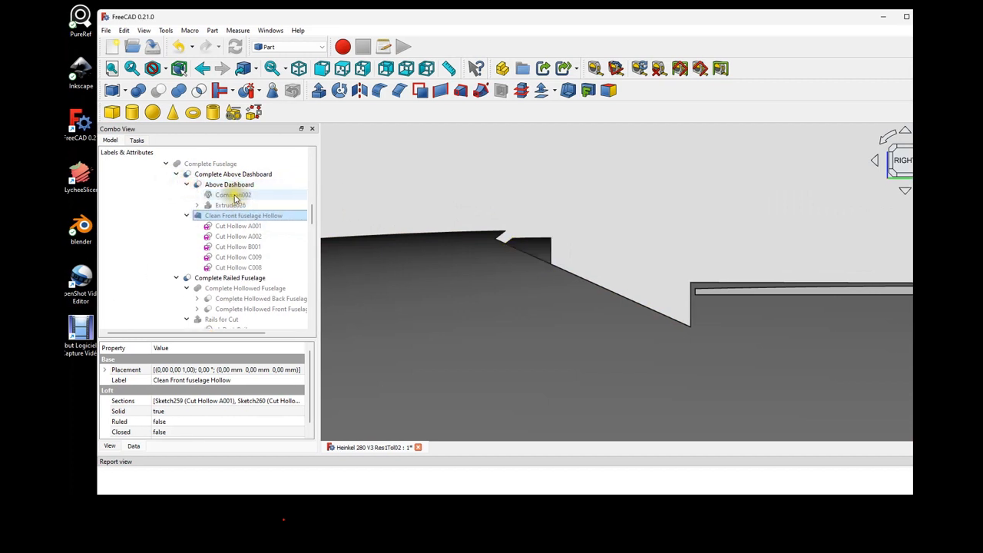
# - Preview Extrude026 over the cockpit opening, reveal its base sketch Sk Internal Walls001, and leave the extrusion hidden with its branch collapsed
pyautogui.click(234, 206)
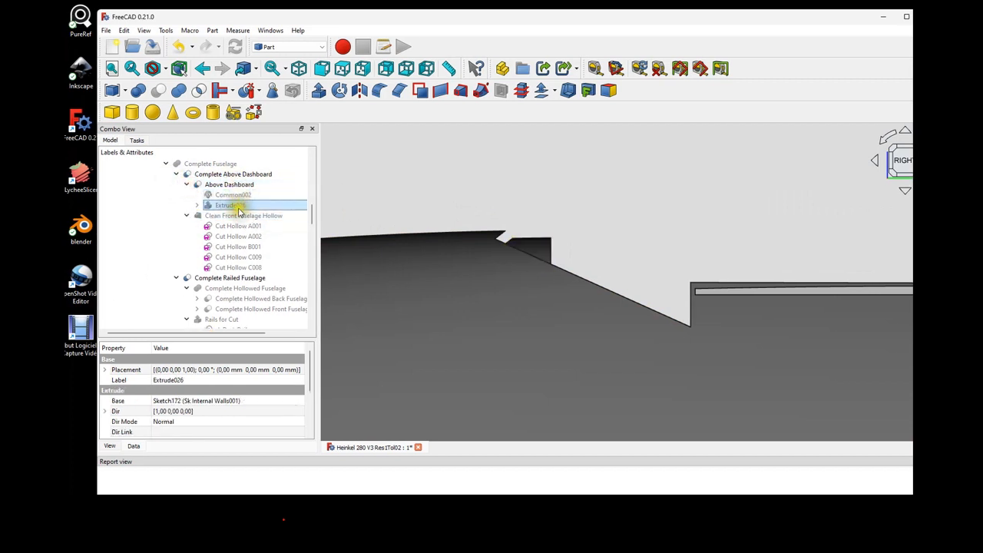
pyautogui.press('space')
pyautogui.scroll(-2, 523, 223)
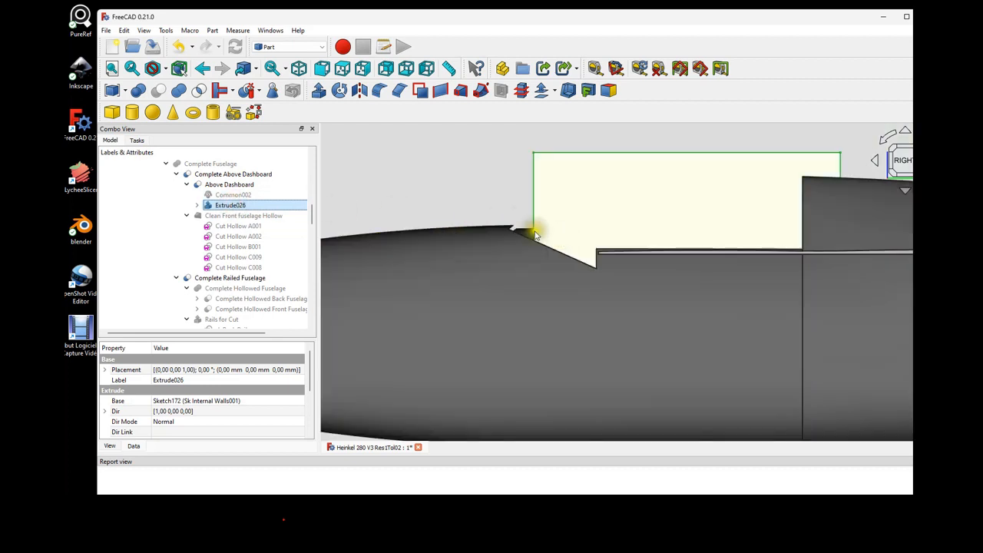
pyautogui.click(198, 206)
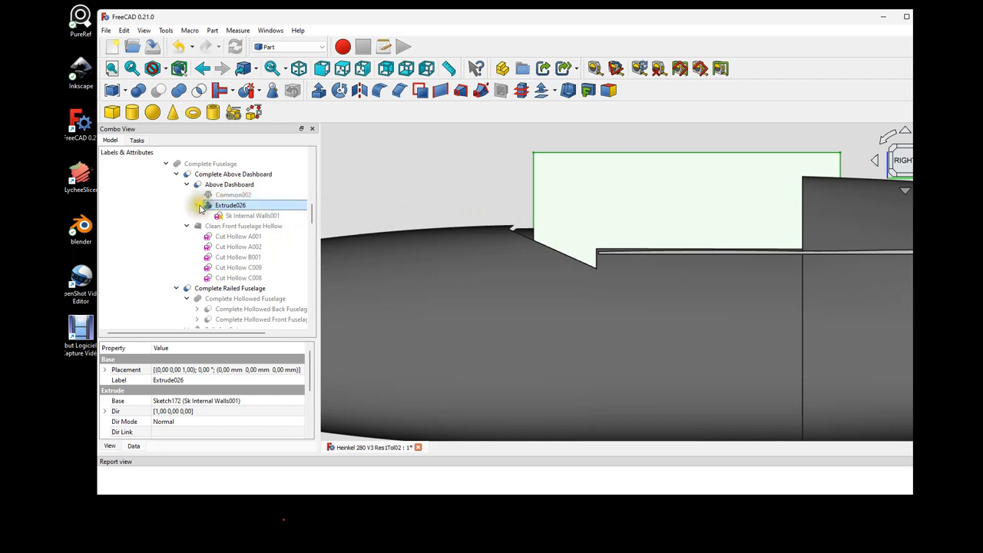
pyautogui.click(197, 205)
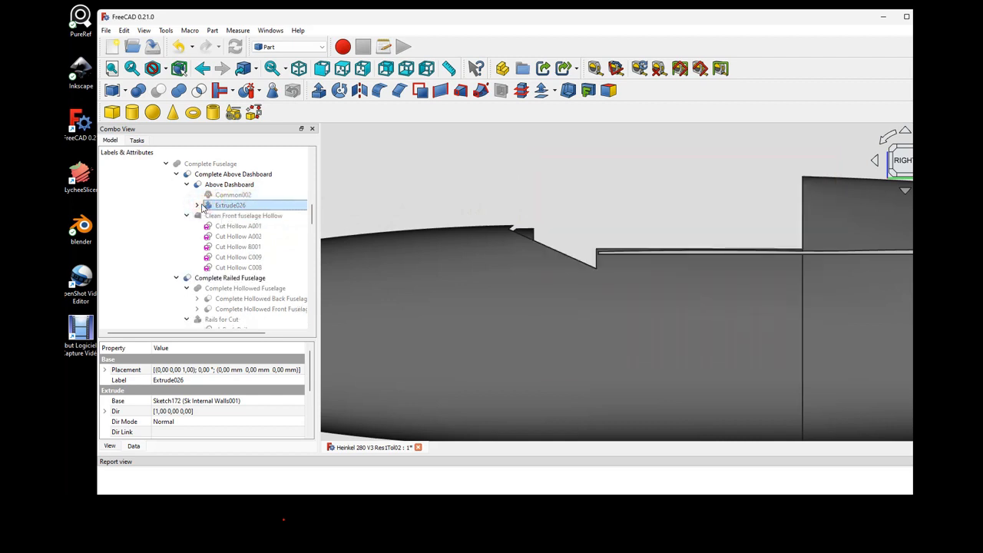
# - Hide Above Dashboard, collapse the Clean Front fuselage Hollow branch, and leave that hollow selected
pyautogui.click(228, 186)
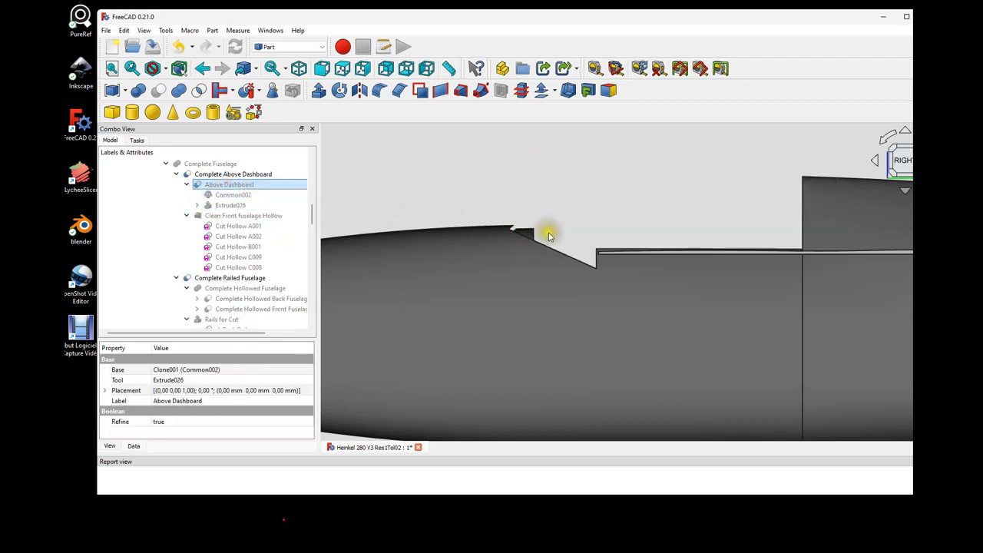
pyautogui.press('space')
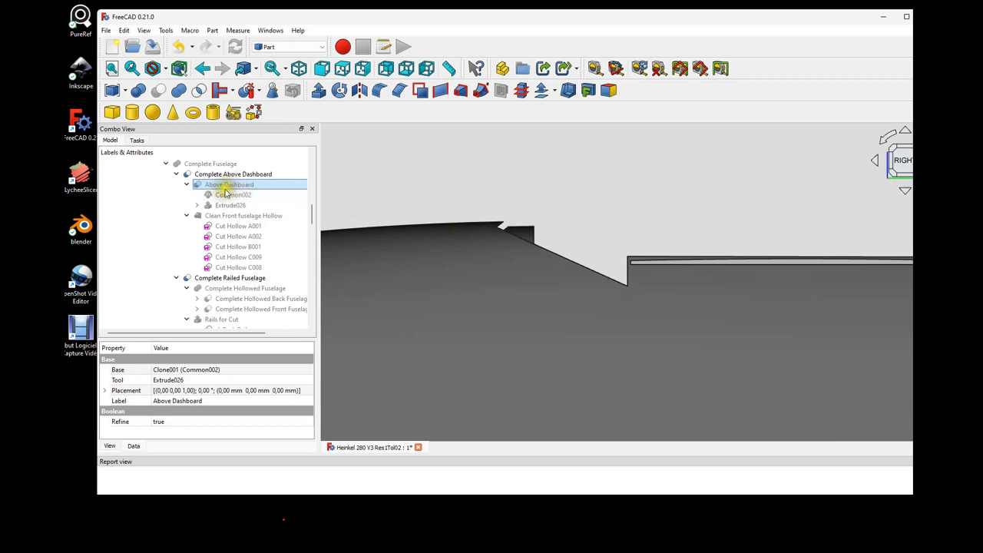
pyautogui.click(220, 206)
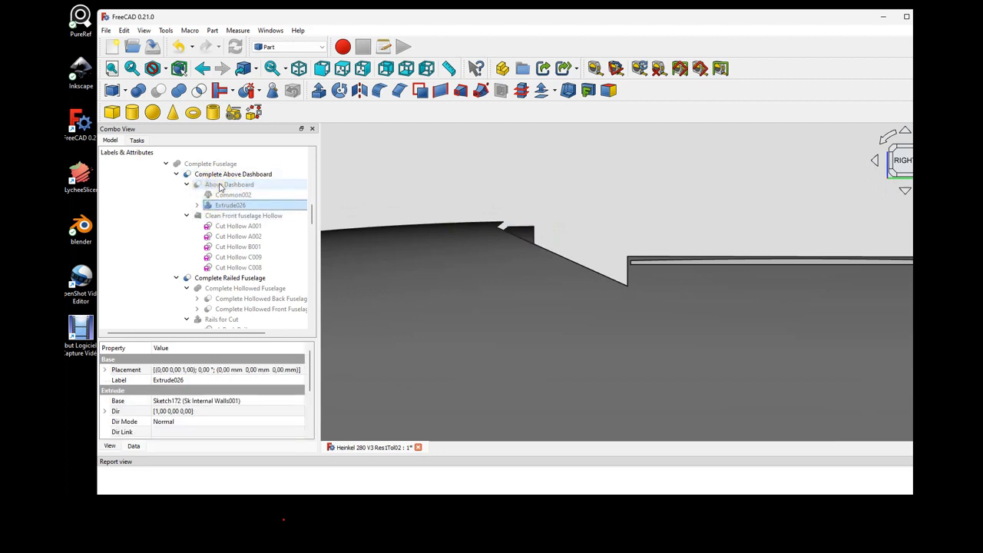
pyautogui.click(188, 215)
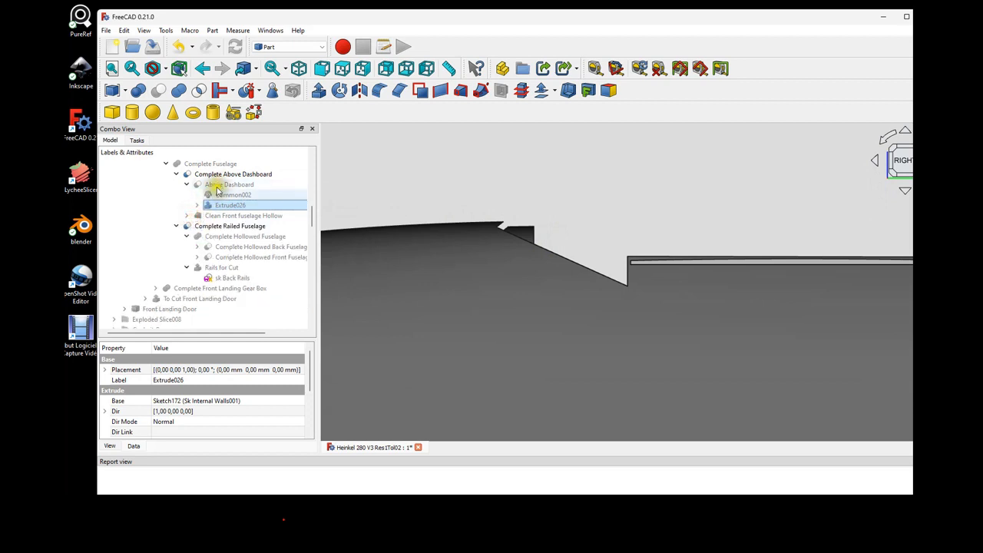
pyautogui.click(223, 216)
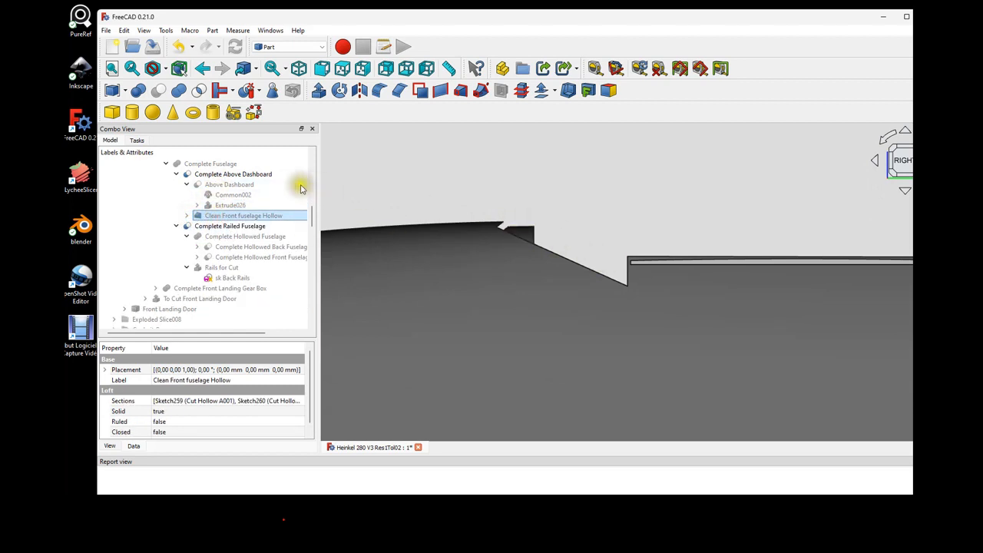
# - Switch Complete Above Dashboard off and on to inspect the trimmed piece up close, and collapse the Above Dashboard branch
pyautogui.click(223, 173)
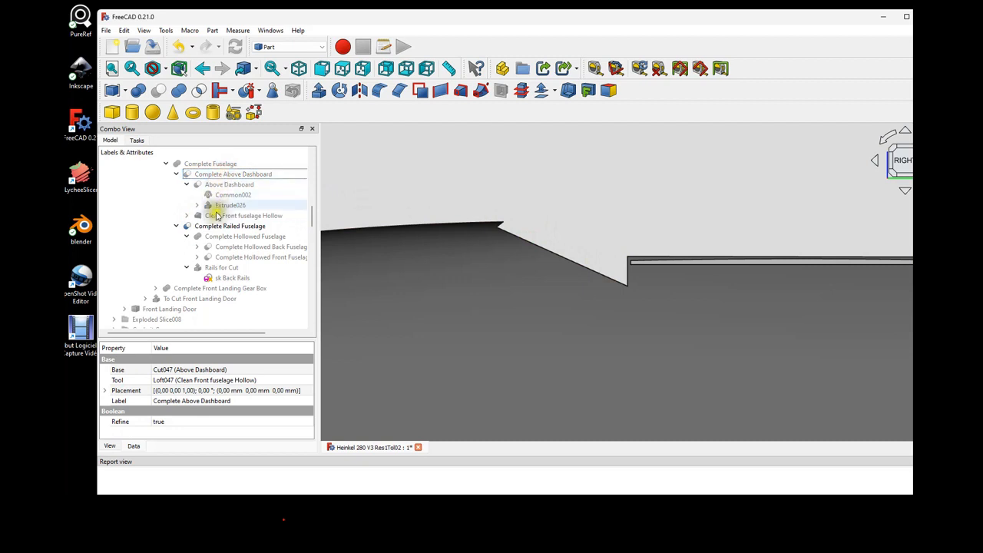
pyautogui.press('space')
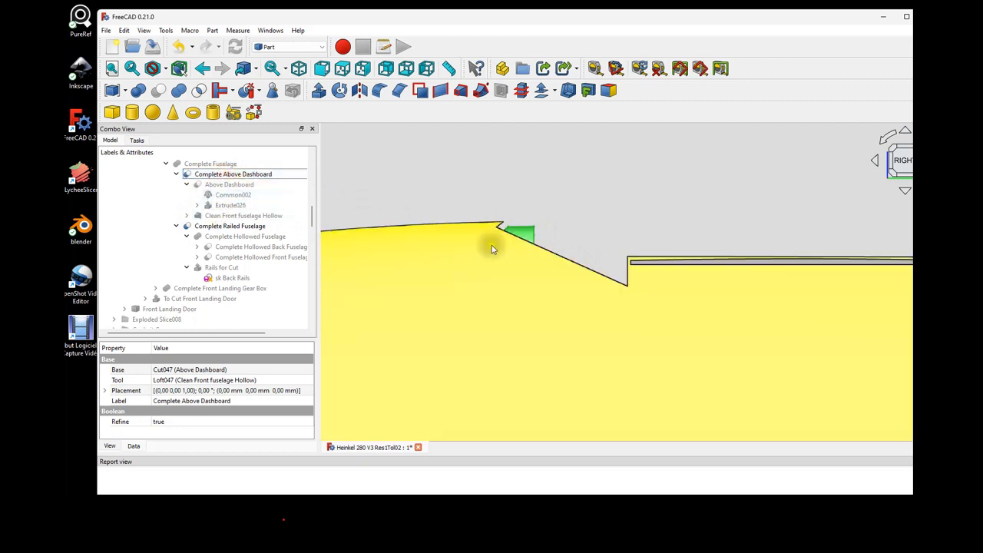
pyautogui.scroll(3, 493, 239)
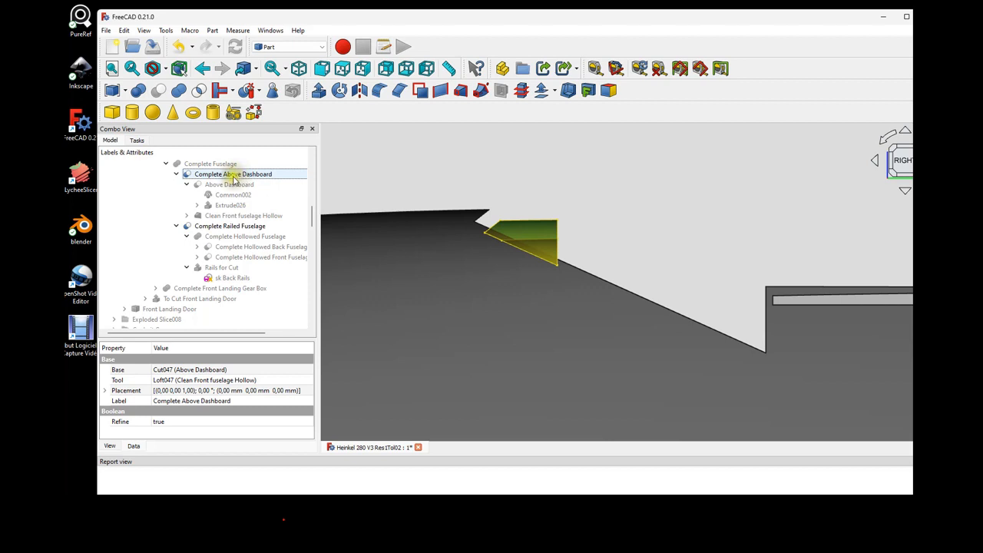
pyautogui.click(235, 176)
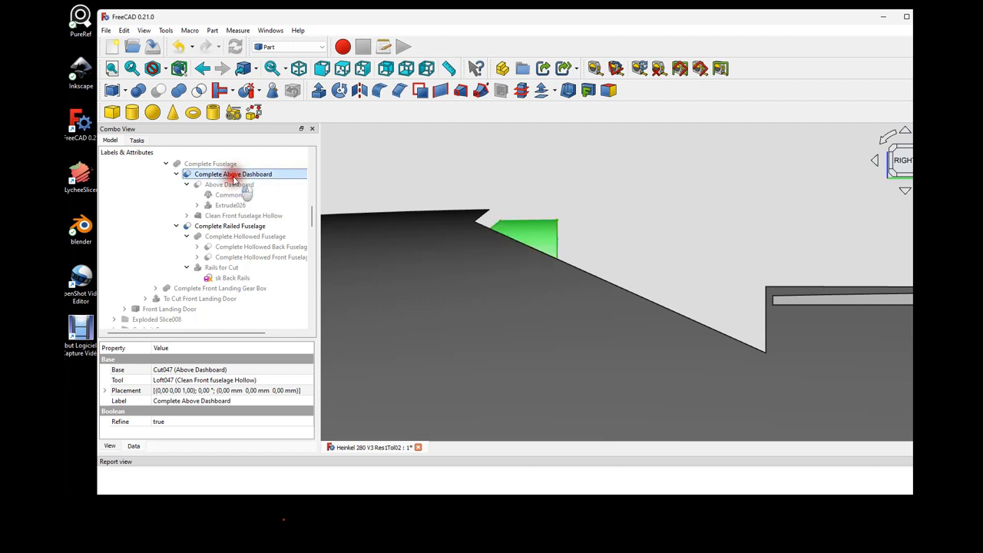
pyautogui.click(188, 184)
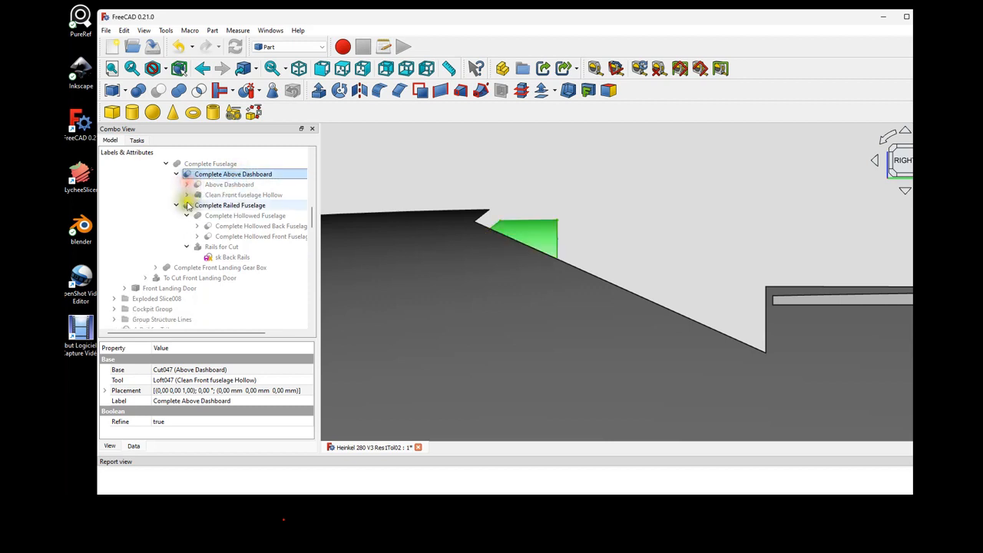
# - Collapse the branches nested under Complete Railed Fuselage, and both that object and Complete Above Dashboard, in the model tree
pyautogui.click(186, 216)
pyautogui.click(187, 225)
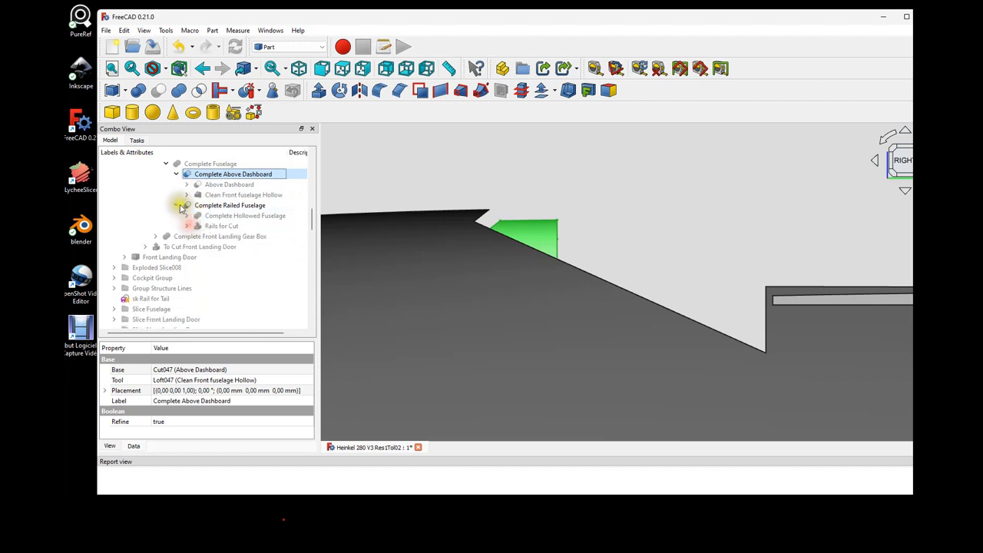
pyautogui.click(176, 205)
pyautogui.click(177, 175)
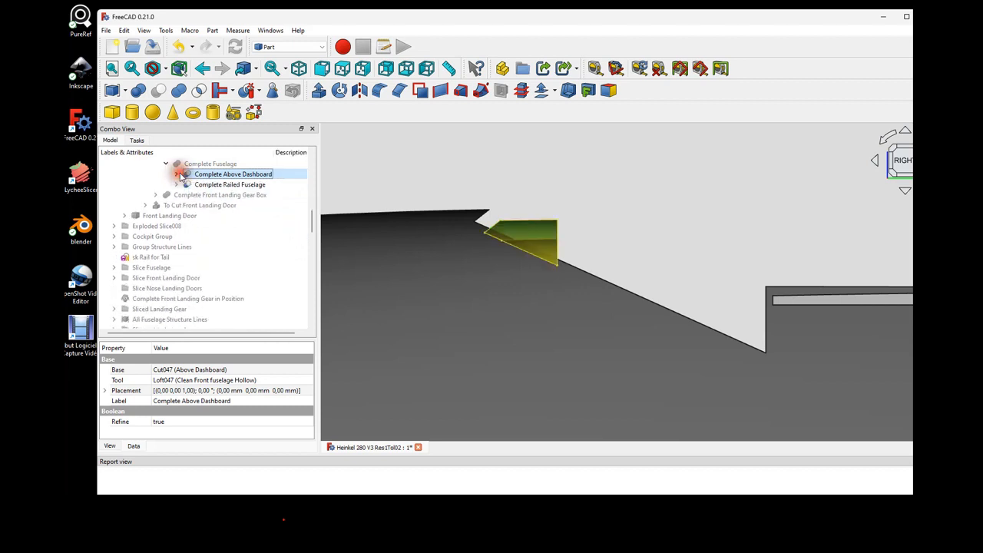
# - Hide Complete Above Dashboard and Complete Railed Fuselage, and show the fused Complete Fuselage instead
pyautogui.click(226, 176)
pyautogui.press('space')
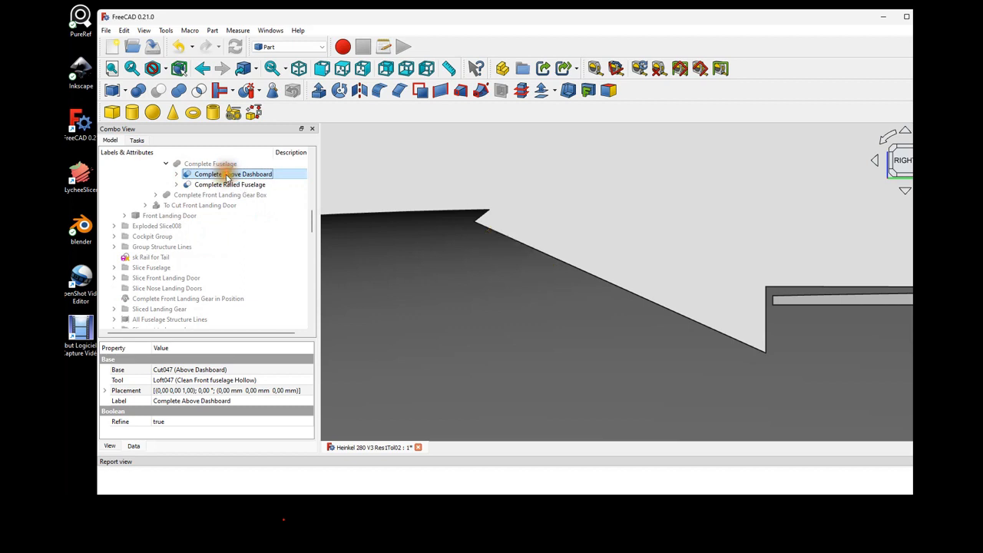
pyautogui.click(228, 184)
pyautogui.press('space')
pyautogui.click(216, 164)
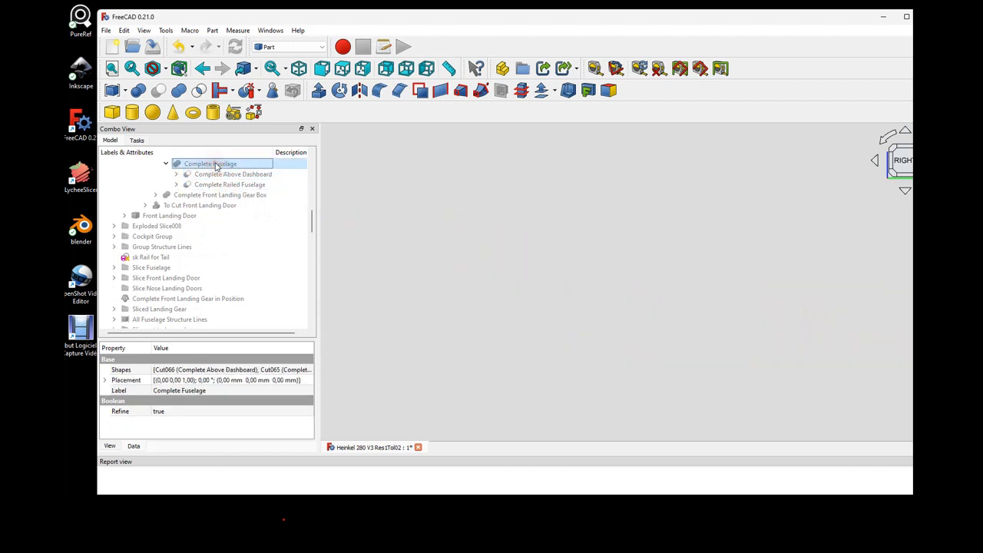
pyautogui.press('space')
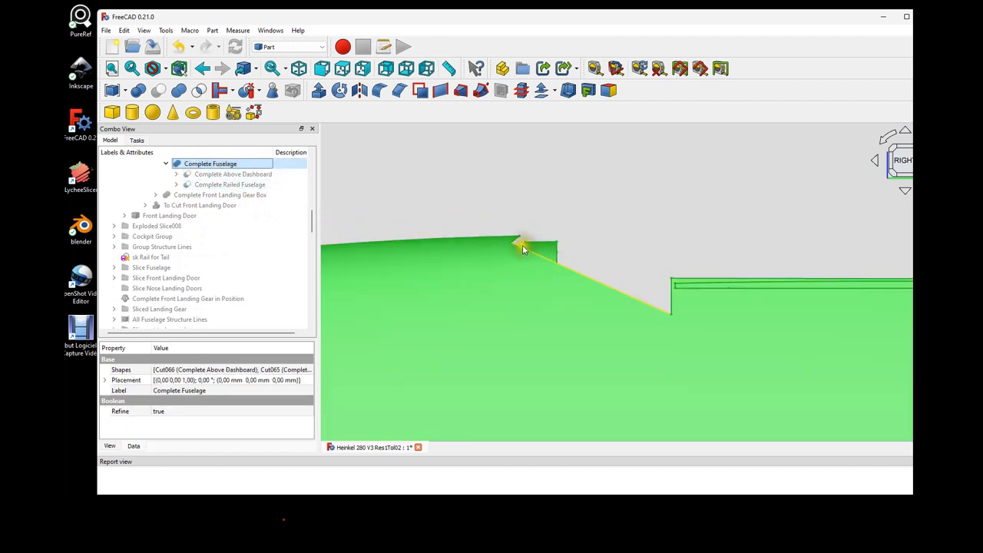
# - Inspect Complete Fuselage around the cockpit opening from several angles, return to the isometric view, and clear the selection
pyautogui.moveTo(564, 253); pyautogui.dragTo(445, 289, button='middle')
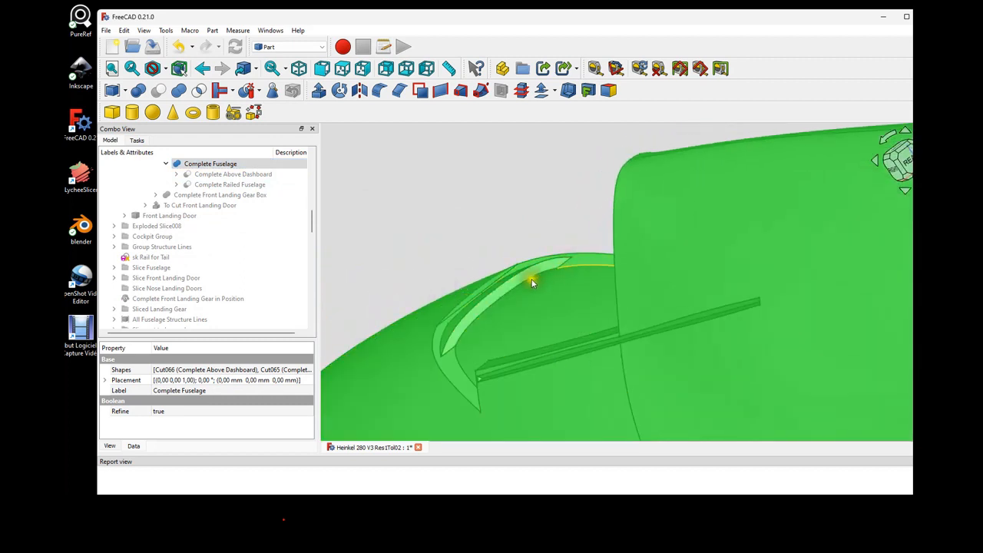
pyautogui.moveTo(504, 341)
pyautogui.mouseDown(button='middle')
pyautogui.moveTo(496, 335)
pyautogui.moveTo(593, 318)
pyautogui.moveTo(599, 302)
pyautogui.moveTo(676, 323)
pyautogui.moveTo(676, 295)
pyautogui.mouseUp(button='middle')
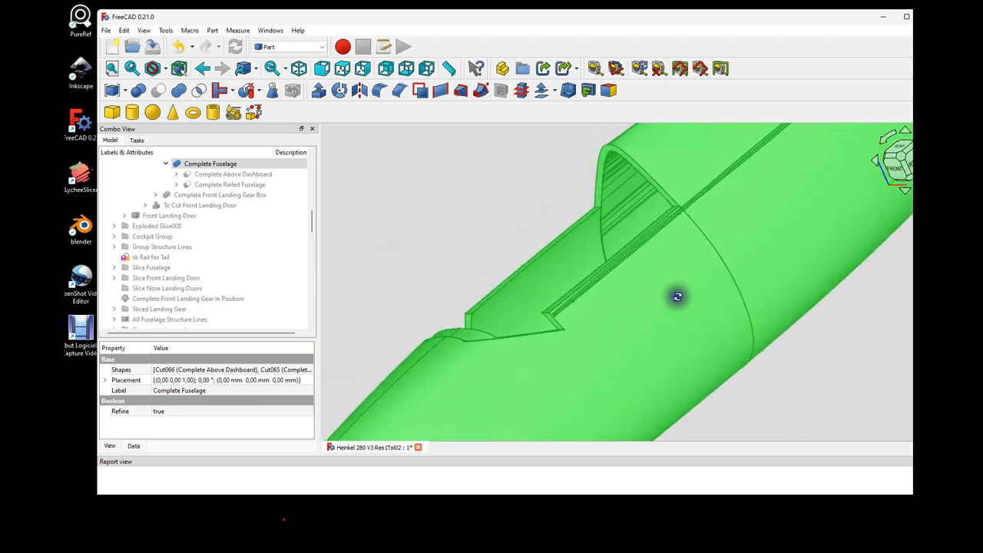
pyautogui.click(299, 67)
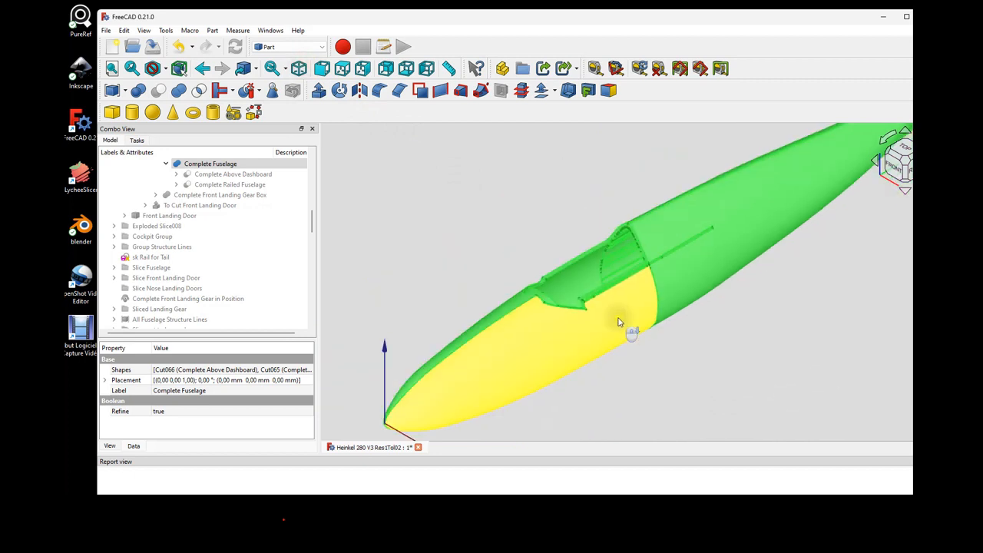
pyautogui.click(493, 230)
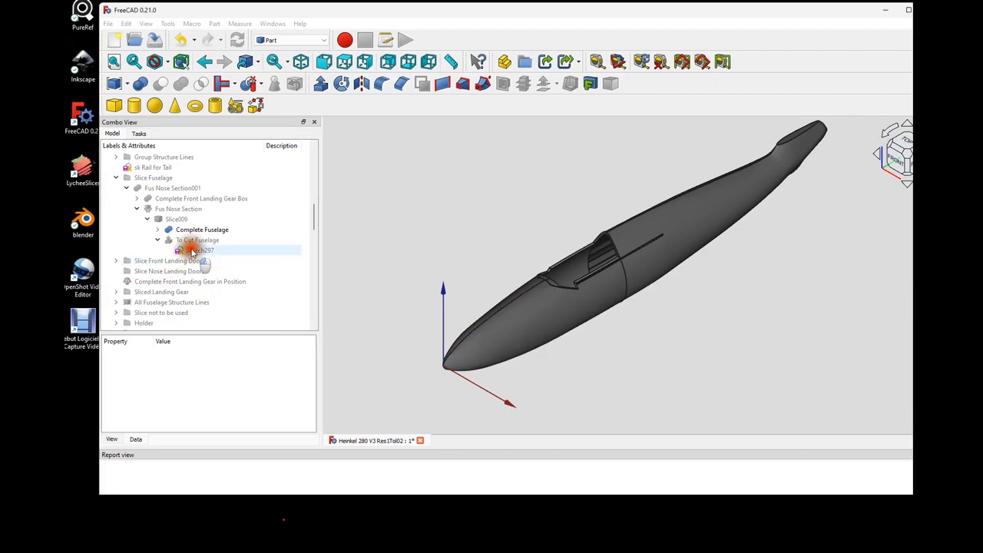
# - Preview Sketch297 against Complete Fuselage, hide it, and show the To Cut Fuselage extrusion made from it
pyautogui.click(160, 253)
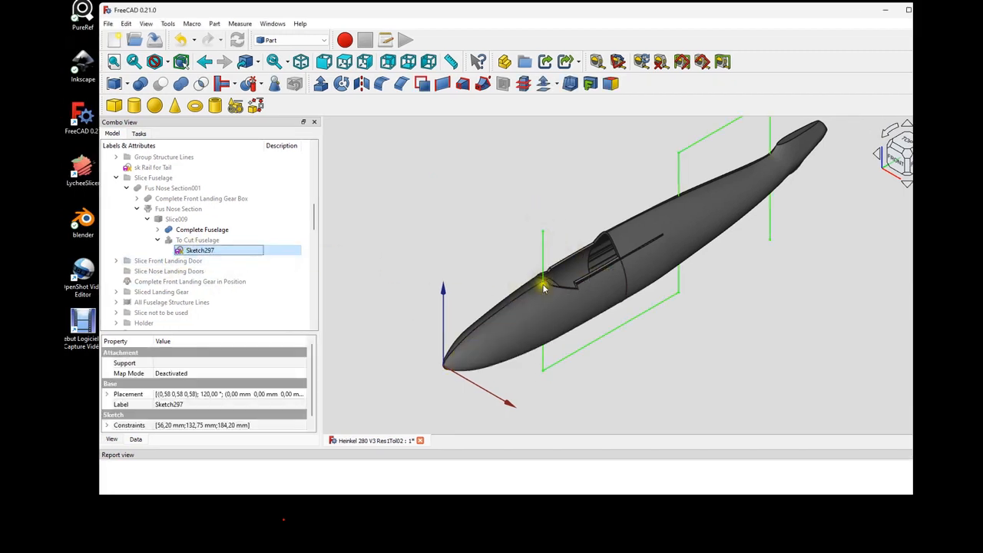
pyautogui.click(195, 251)
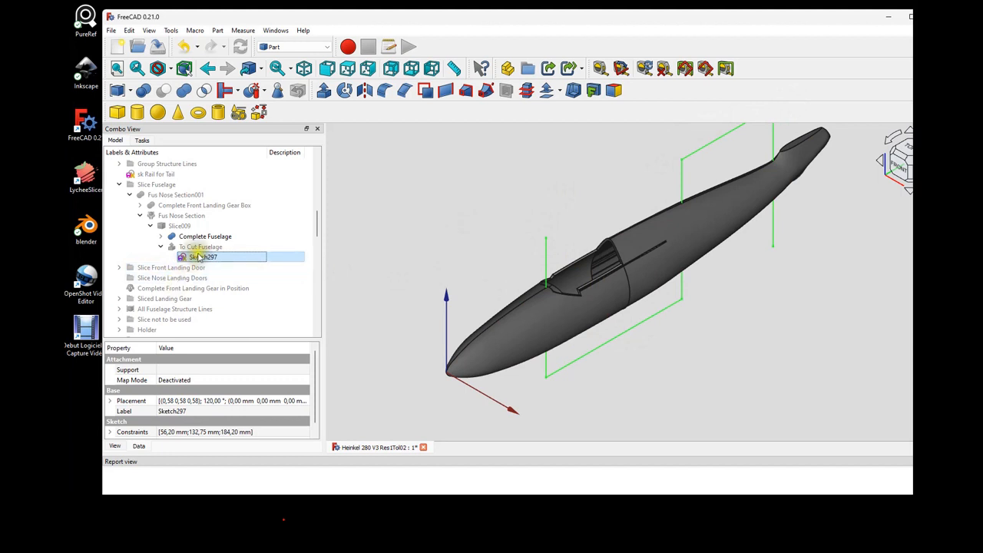
pyautogui.press('space')
pyautogui.click(199, 246)
pyautogui.press('space')
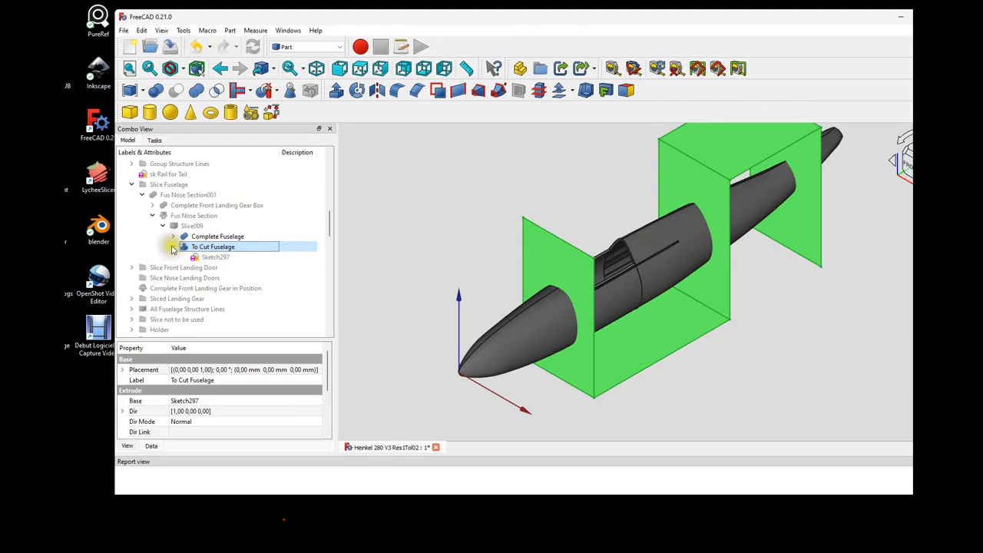
# - Collapse the To Cut Fuselage branch and hide both that extrusion and Complete Fuselage
pyautogui.click(166, 246)
pyautogui.press('space')
pyautogui.click(203, 237)
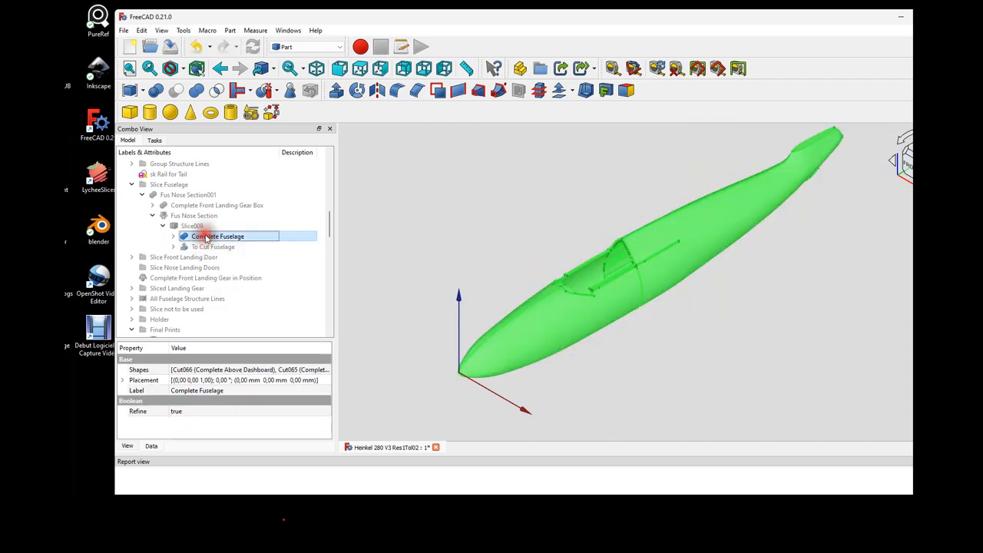
pyautogui.press('space')
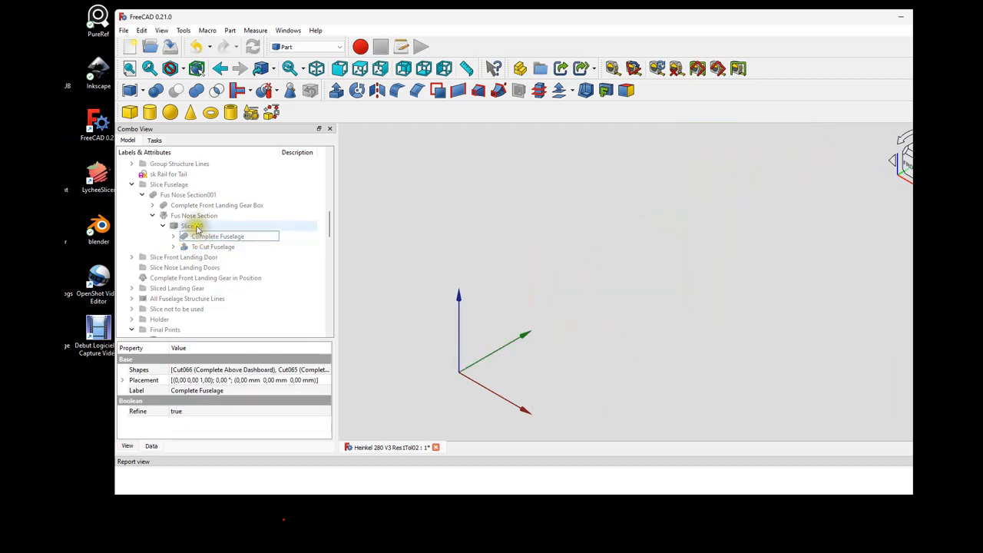
# - Preview the split fuselage Slice009, hide it, and show the filtered Fus Nose Section to inspect it
pyautogui.click(192, 225)
pyautogui.press('space')
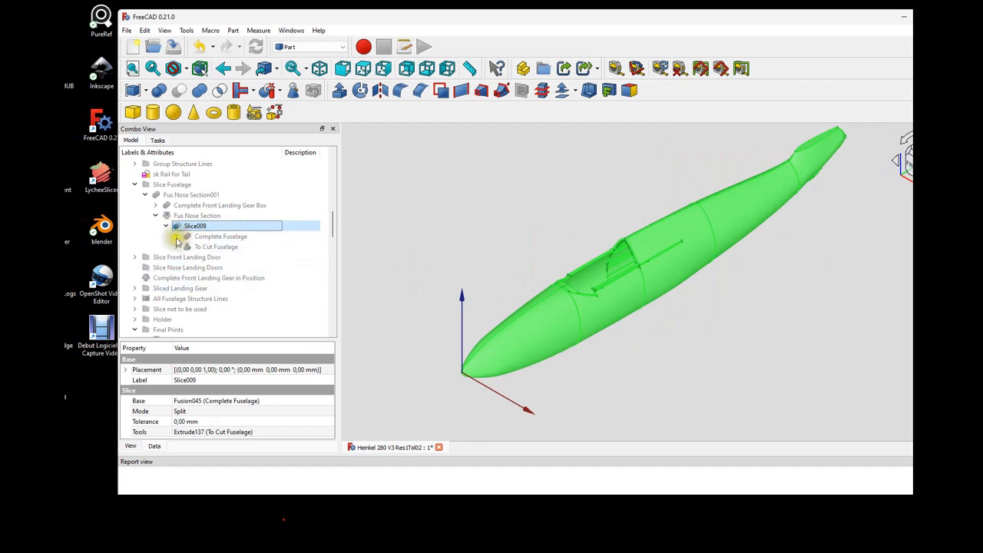
pyautogui.press('space')
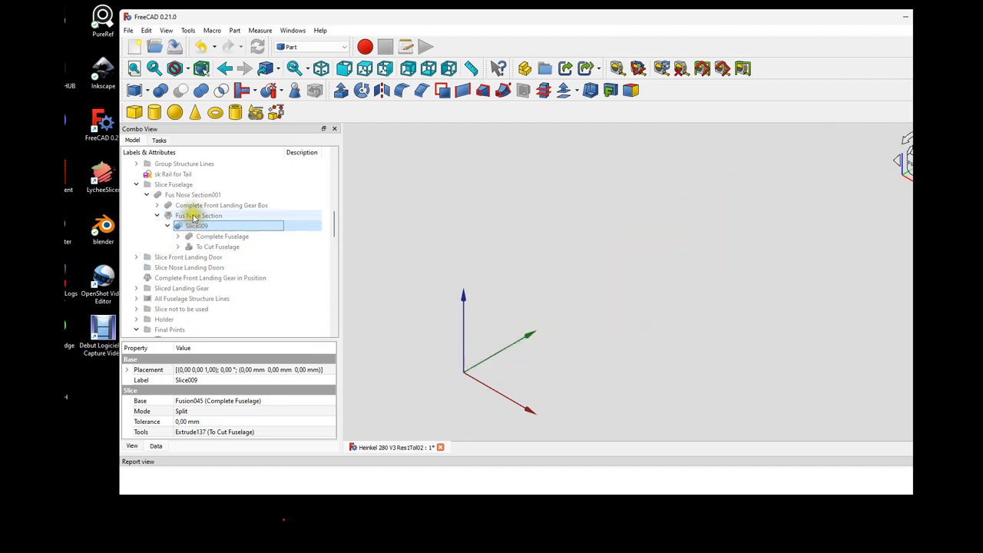
pyautogui.click(193, 216)
pyautogui.press('space')
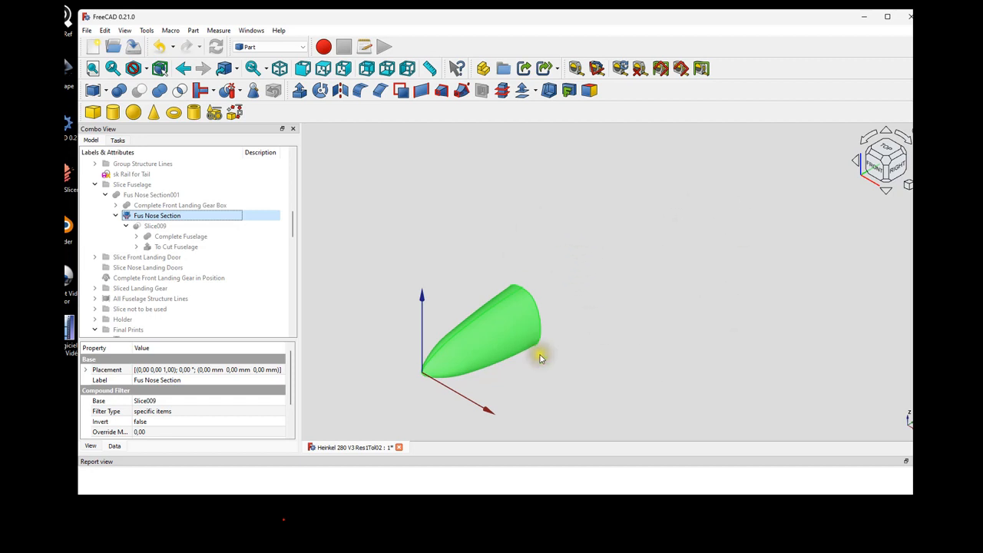
pyautogui.moveTo(544, 321)
pyautogui.mouseDown()
pyautogui.moveTo(348, 293)
pyautogui.moveTo(382, 287)
pyautogui.moveTo(333, 264)
pyautogui.moveTo(334, 320)
pyautogui.moveTo(525, 320)
pyautogui.mouseUp()
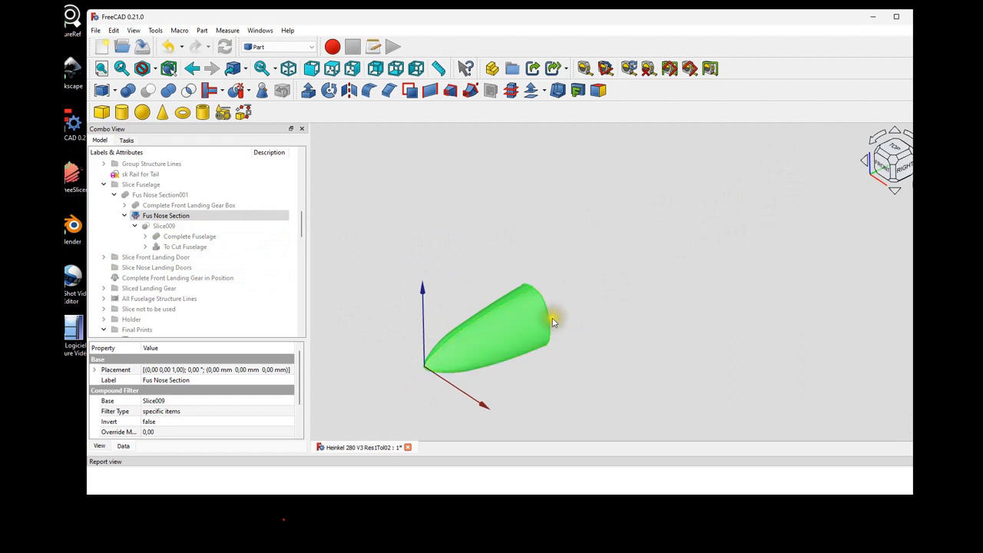
pyautogui.moveTo(553, 320)
pyautogui.mouseDown()
pyautogui.moveTo(550, 332)
pyautogui.moveTo(411, 301)
pyautogui.moveTo(403, 340)
pyautogui.moveTo(420, 314)
pyautogui.moveTo(529, 307)
pyautogui.moveTo(543, 326)
pyautogui.moveTo(527, 314)
pyautogui.mouseUp()
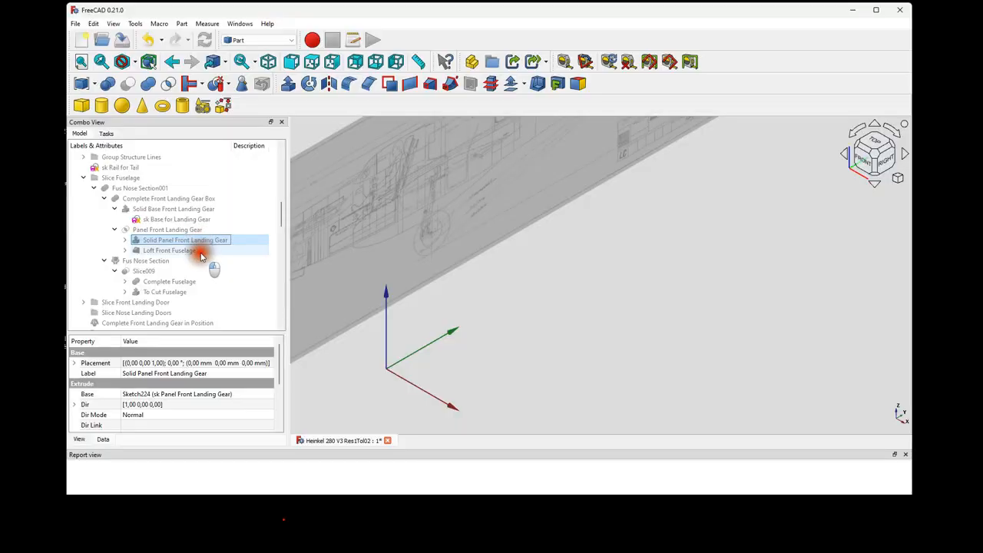
# - Preview Fus Nose Section beside the blueprint and leave it hidden
pyautogui.click(172, 262)
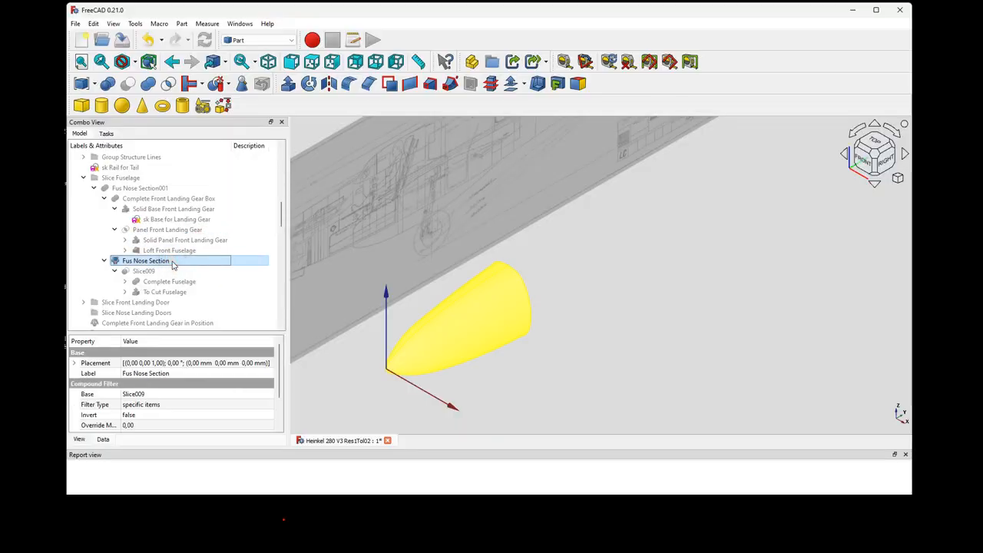
pyautogui.click(167, 262)
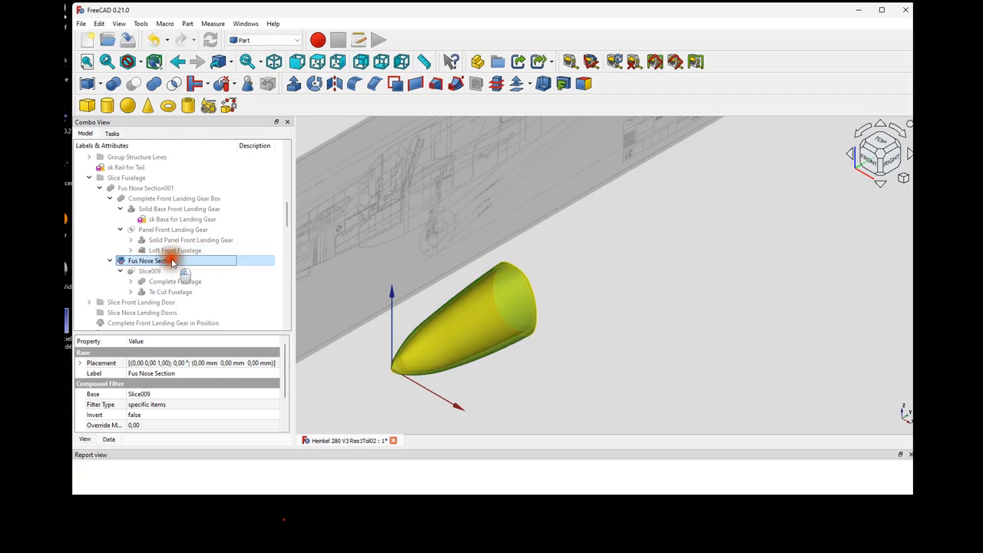
pyautogui.press('space')
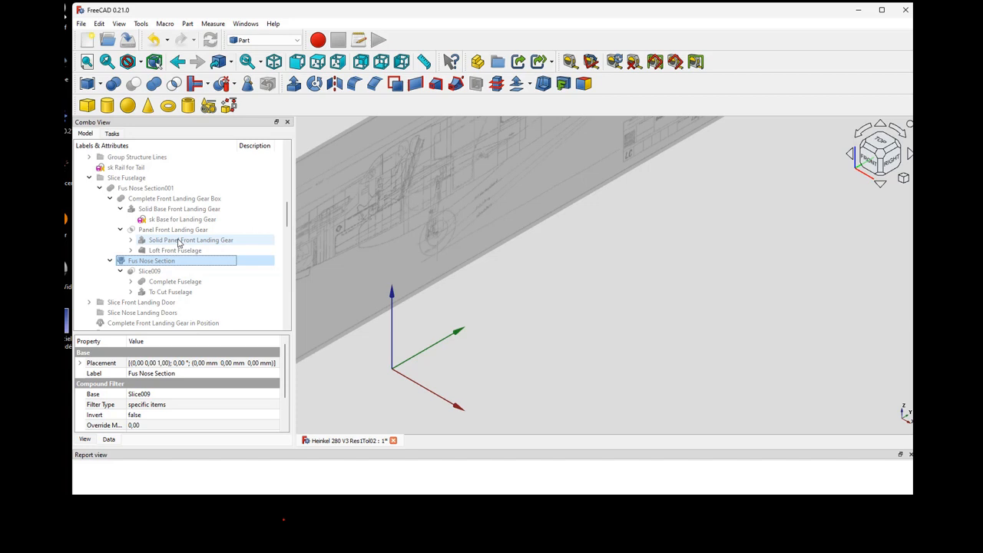
# - Show Solid Panel Front Landing Gear and compare it with the blueprint from the right side view
pyautogui.click(179, 241)
pyautogui.press('space')
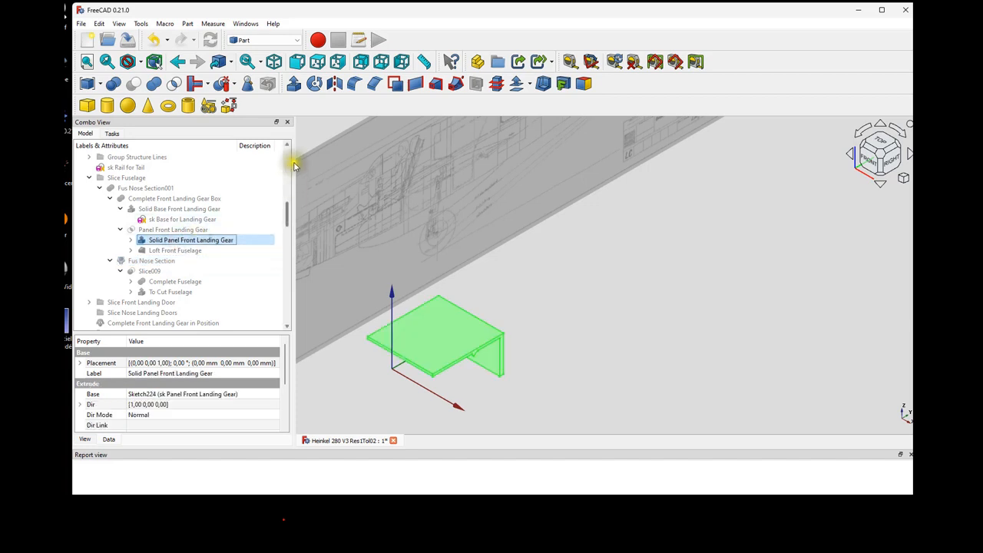
pyautogui.click(338, 69)
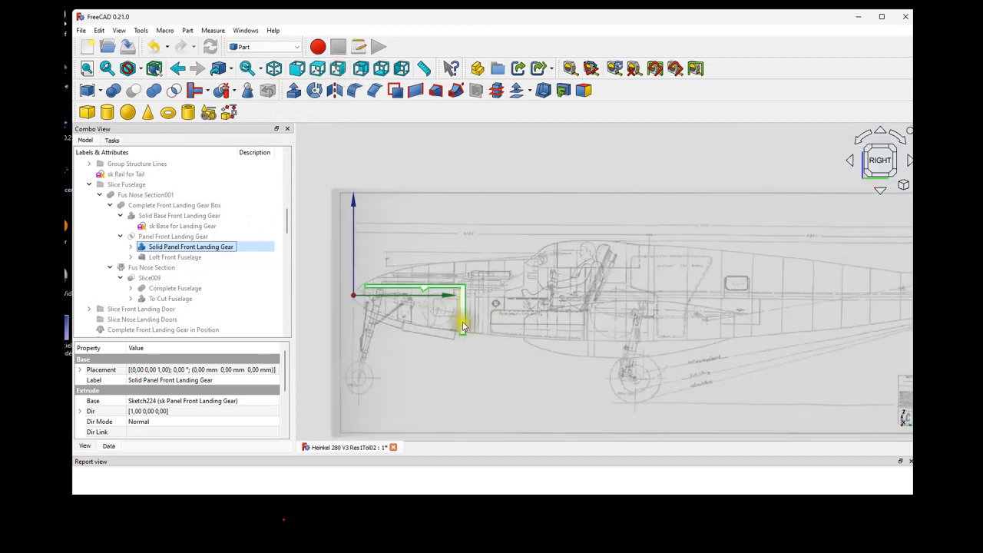
pyautogui.scroll(3, 461, 318)
pyautogui.scroll(-4, 402, 231)
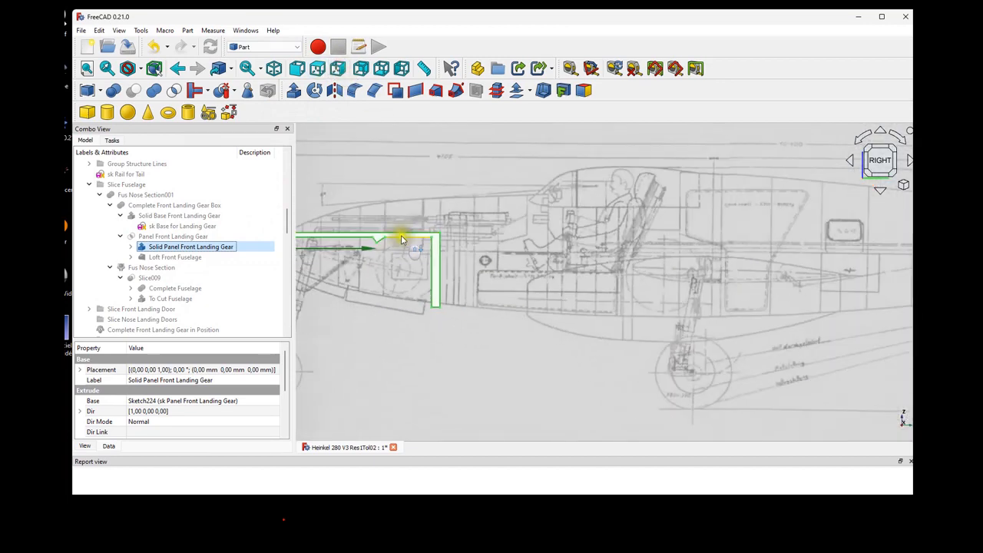
# - Reveal the base sketch sk Panel Front Landing Gear, hide its solid panel, and examine the sketch in isometric view
pyautogui.click(159, 247)
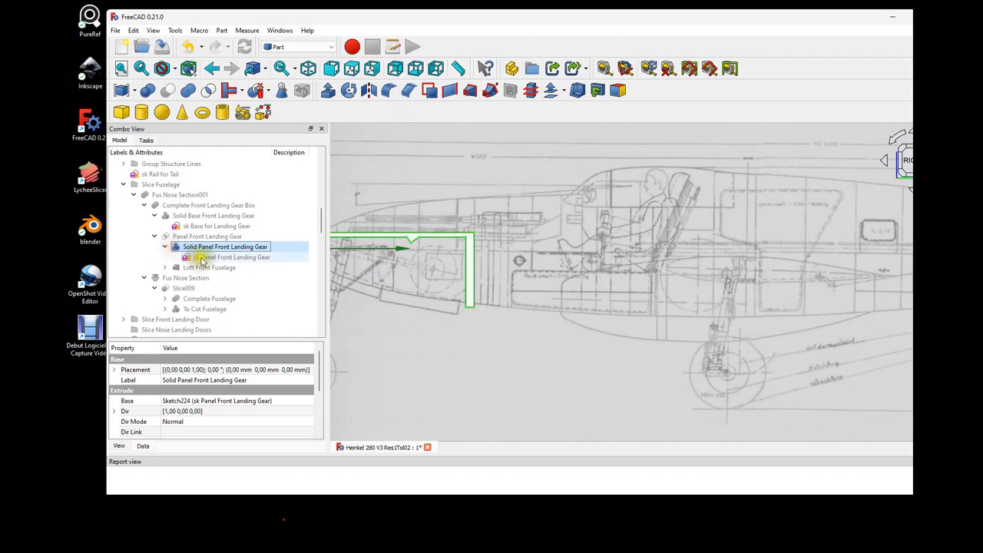
pyautogui.click(225, 257)
pyautogui.scroll(-4, 384, 264)
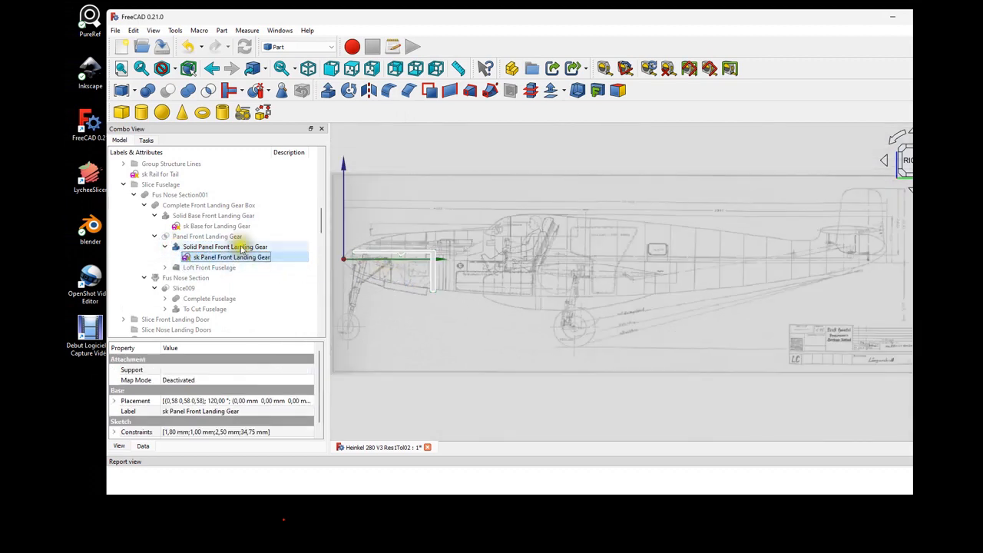
pyautogui.click(415, 277)
pyautogui.scroll(-2, 416, 277)
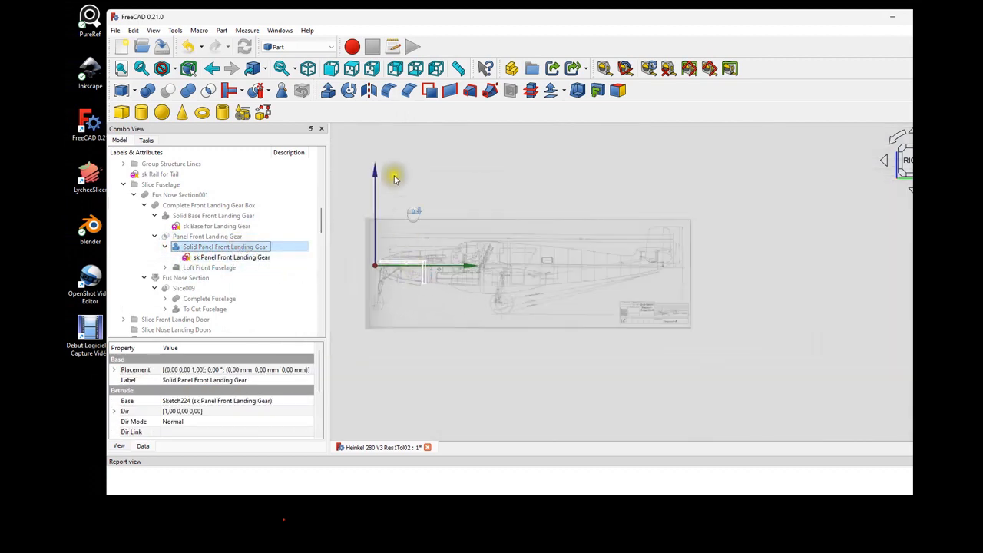
pyautogui.click(307, 68)
pyautogui.scroll(5, 442, 376)
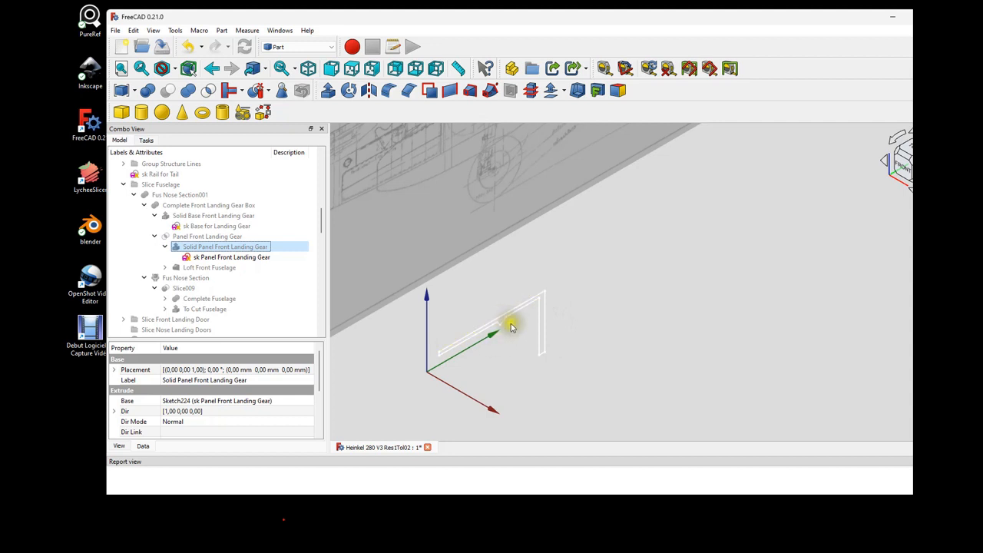
# - Hide sk Panel Front Landing Gear, show Solid Panel Front Landing Gear again, and inspect the panel from another angle
pyautogui.click(201, 257)
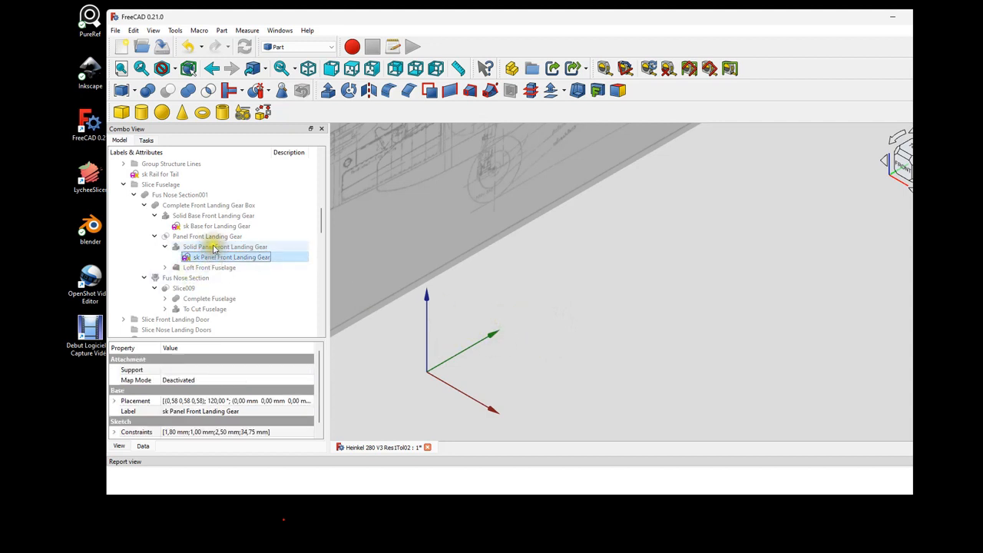
pyautogui.click(214, 247)
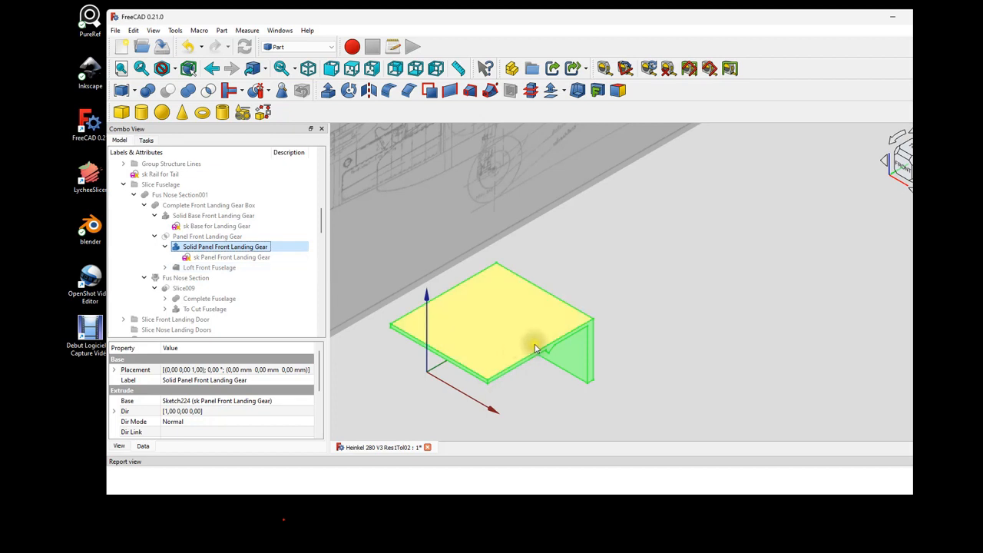
pyautogui.moveTo(536, 347); pyautogui.dragTo(503, 325, button='middle')
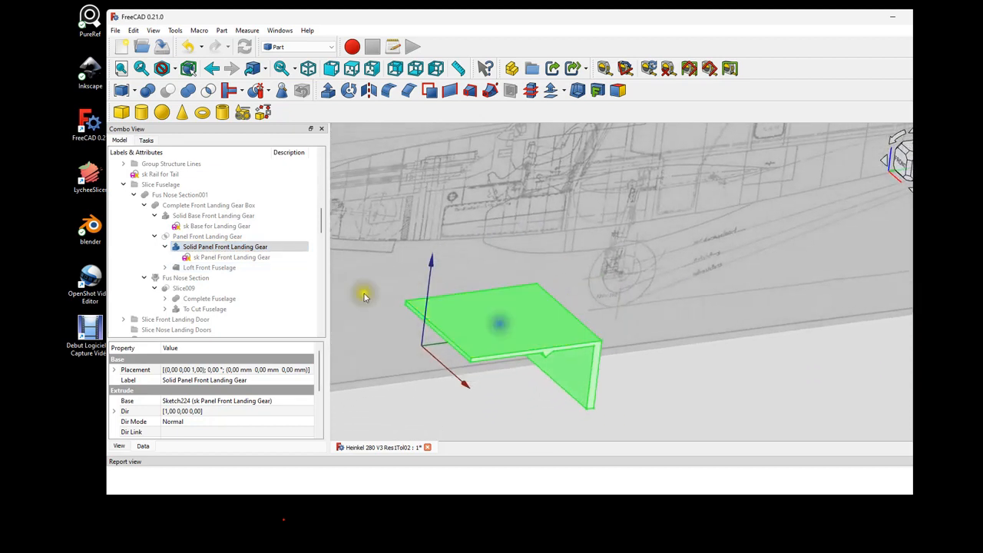
# - Show Loft Front Fuselage together with Solid Panel Front Landing Gear to see where the two solids intersect
pyautogui.click(187, 247)
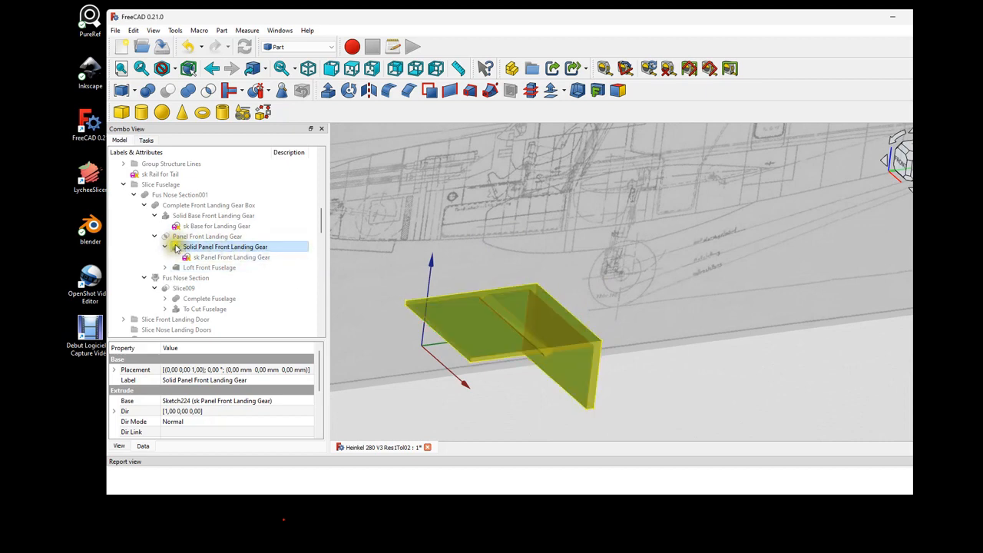
pyautogui.click(204, 268)
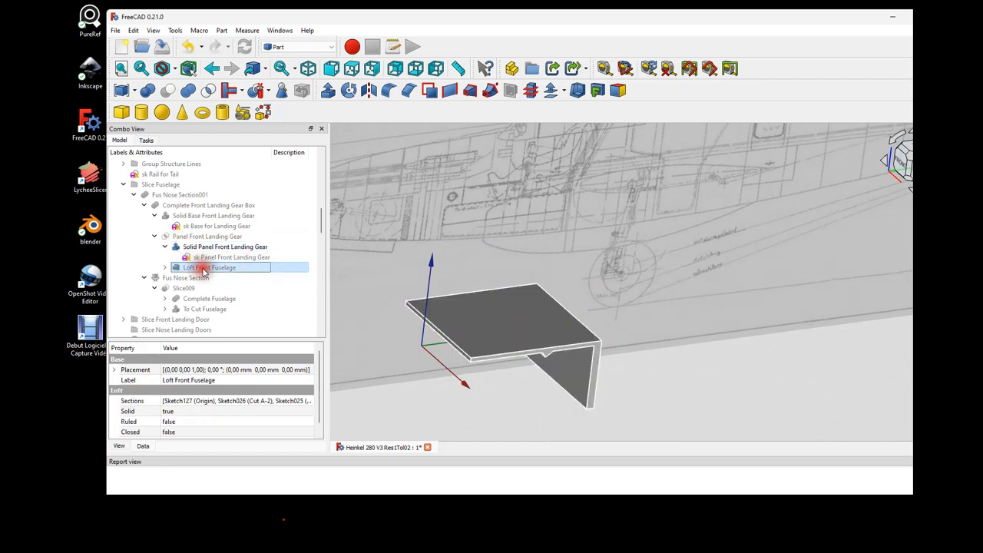
pyautogui.press('space')
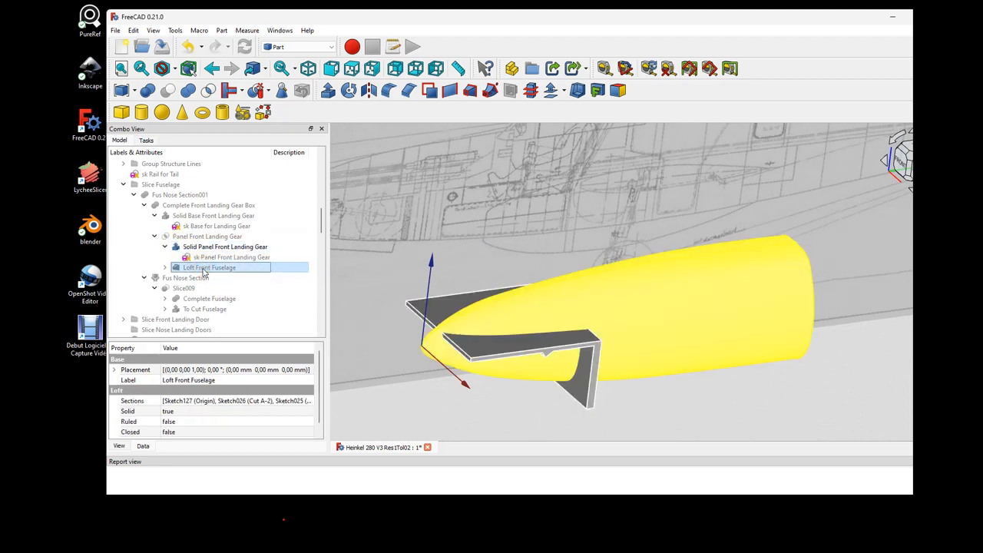
# - Hide Solid Panel Front Landing Gear and Loft Front Fuselage, then show and inspect their intersection, Panel Front Landing Gear
pyautogui.click(496, 338)
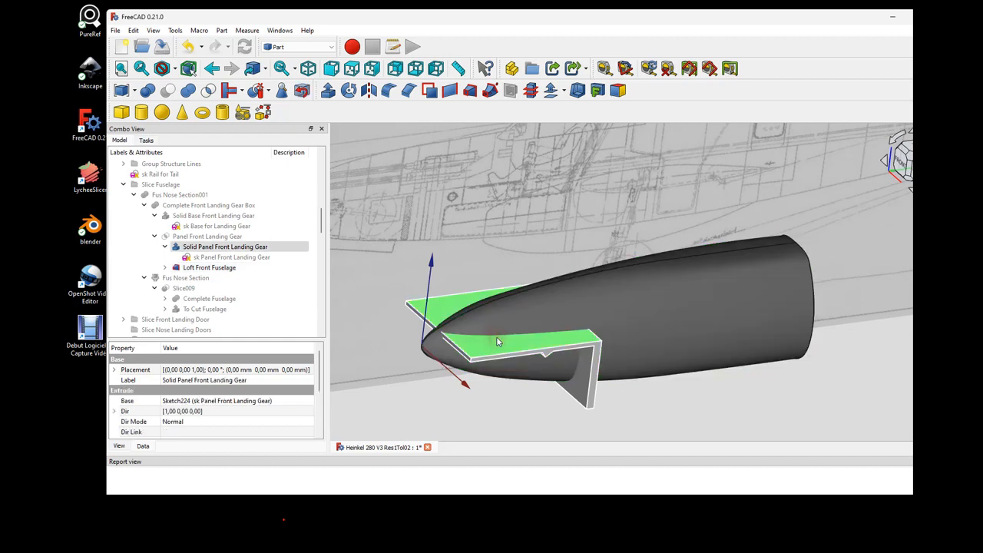
pyautogui.press('space')
pyautogui.click(212, 268)
pyautogui.press('space')
pyautogui.click(208, 237)
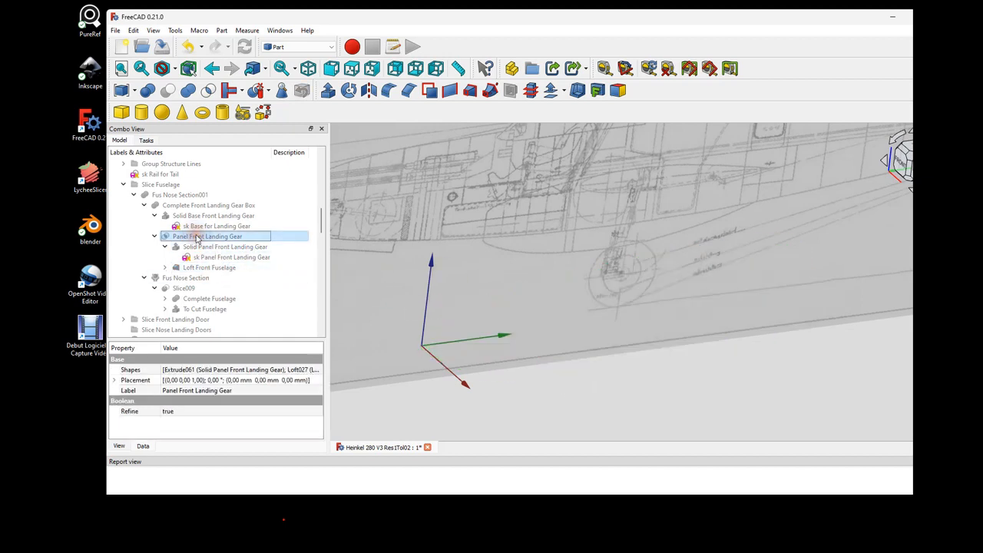
pyautogui.press('space')
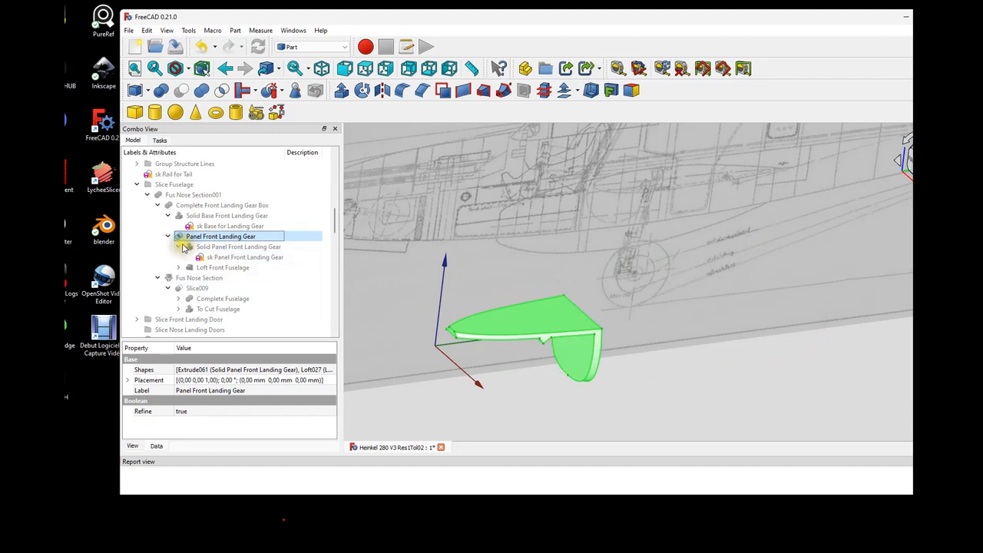
pyautogui.click(164, 246)
pyautogui.moveTo(581, 348)
pyautogui.mouseDown(button='middle')
pyautogui.moveTo(582, 292)
pyautogui.moveTo(628, 299)
pyautogui.moveTo(561, 351)
pyautogui.mouseUp(button='middle')
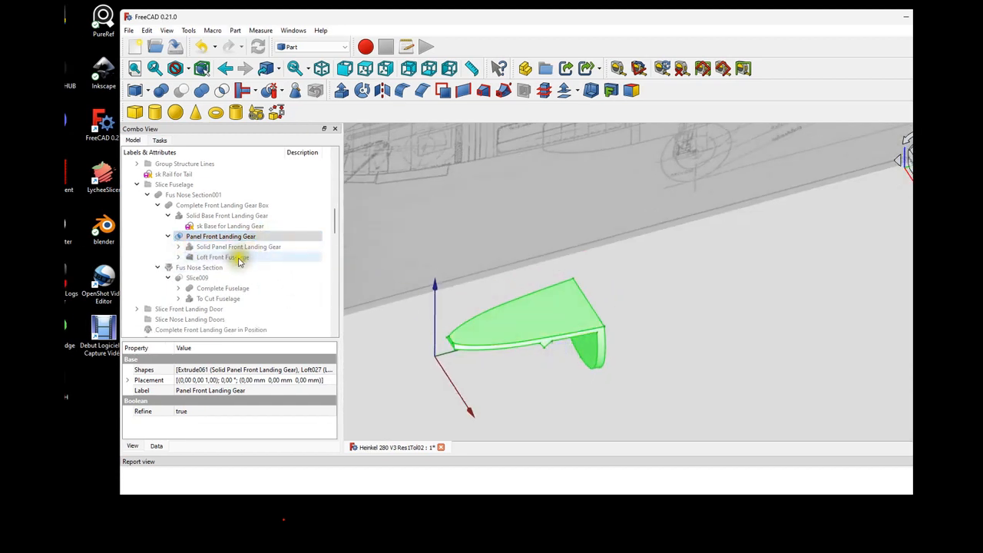
# - Show the sketch sk Base for Landing Gear, hide Panel Front Landing Gear, and view the sketch up close in isometric view
pyautogui.click(227, 226)
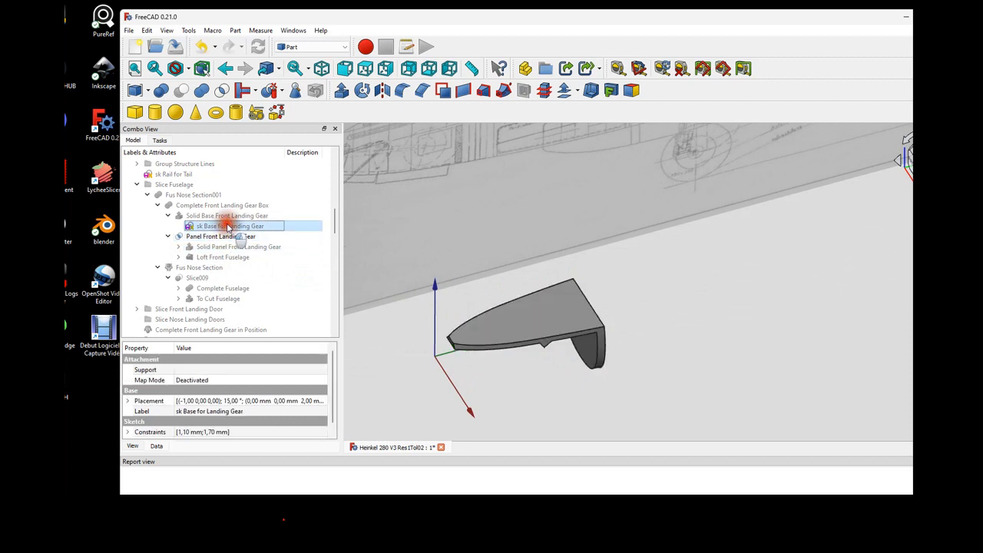
pyautogui.moveTo(467, 322); pyautogui.dragTo(428, 279, button='middle')
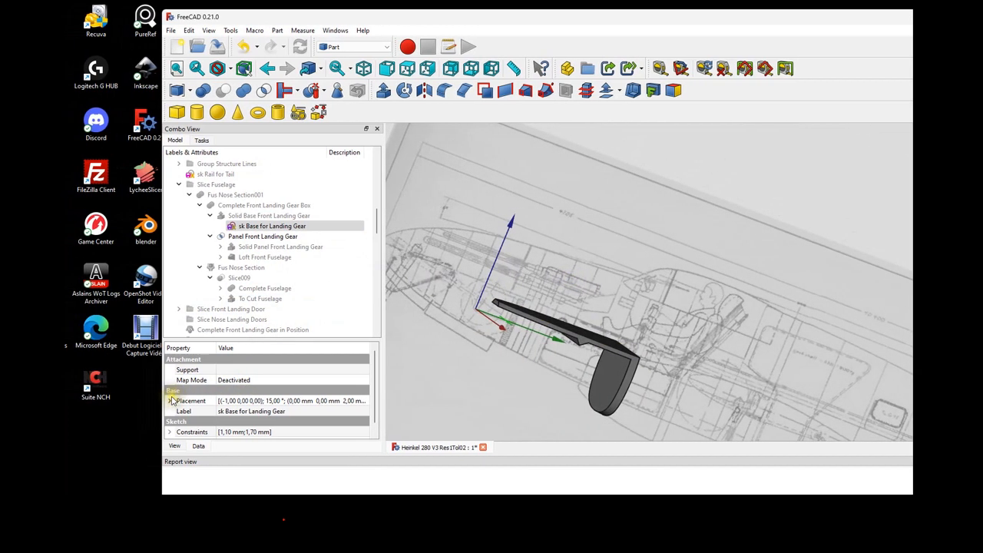
pyautogui.click(170, 401)
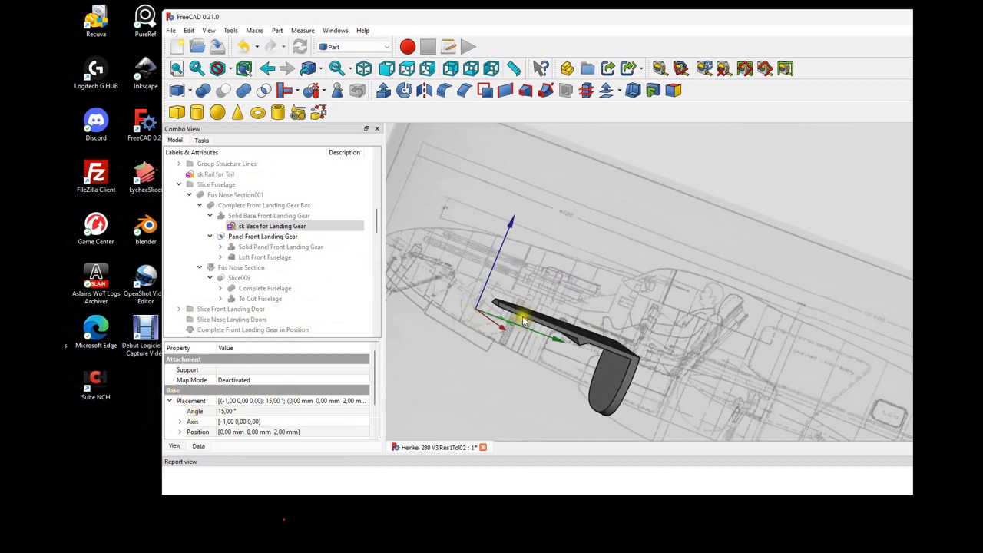
pyautogui.click(254, 236)
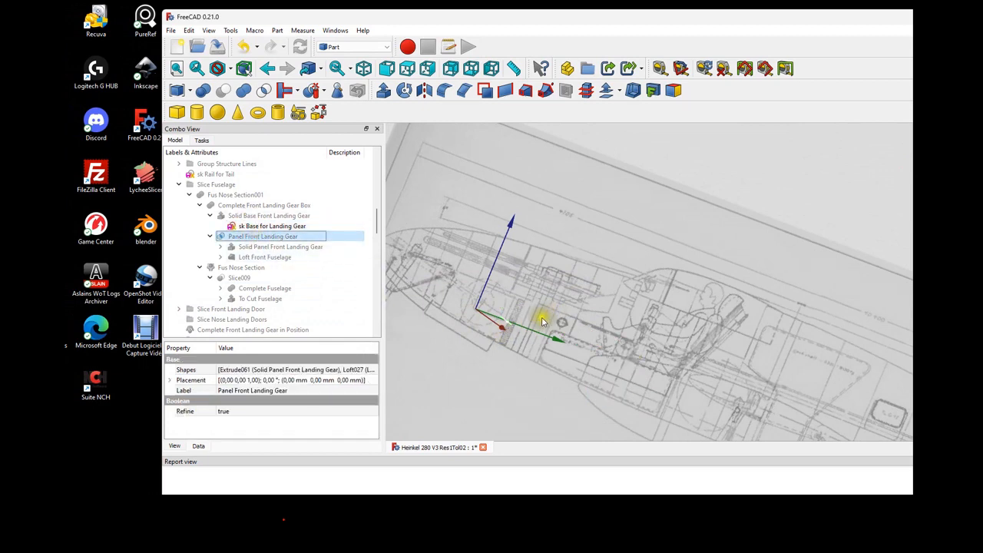
pyautogui.click(364, 70)
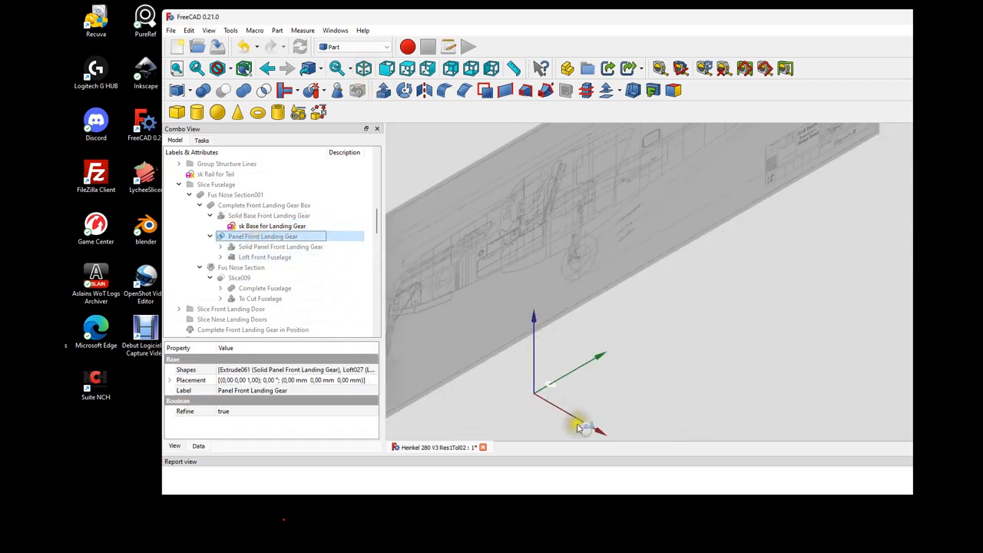
pyautogui.scroll(7, 577, 427)
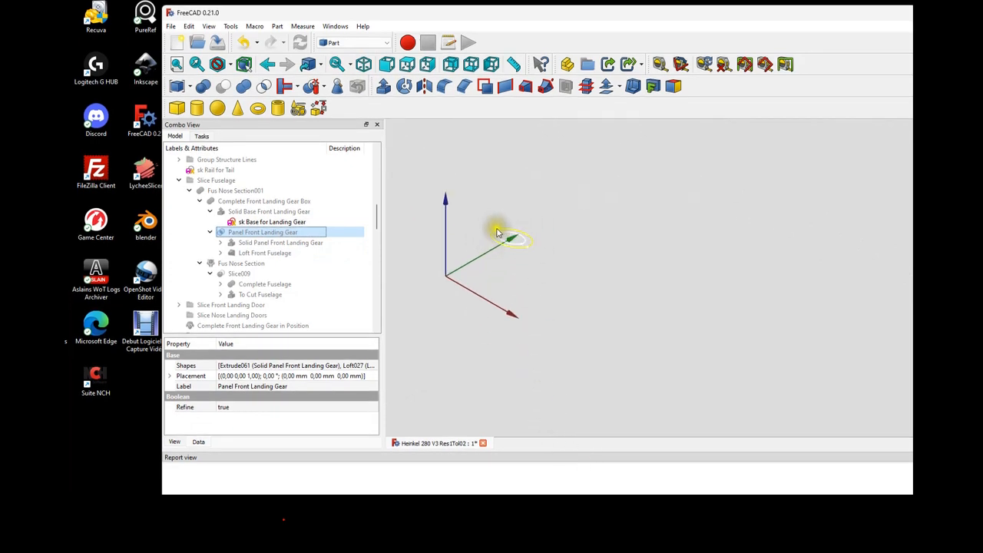
# - Examine the placement angle of sk Base for Landing Gear and compare the sketch with the blueprint from the right side view
pyautogui.click(242, 222)
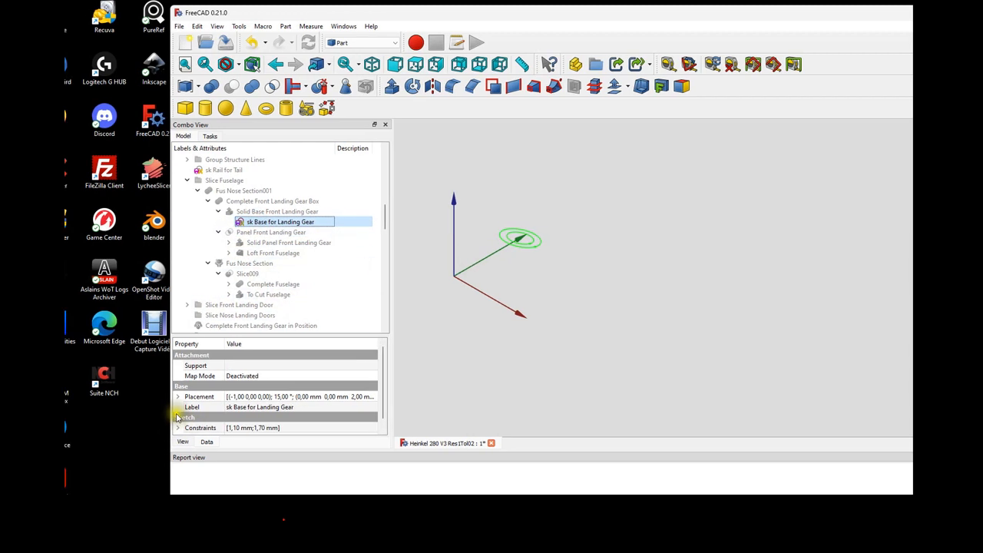
pyautogui.click(175, 398)
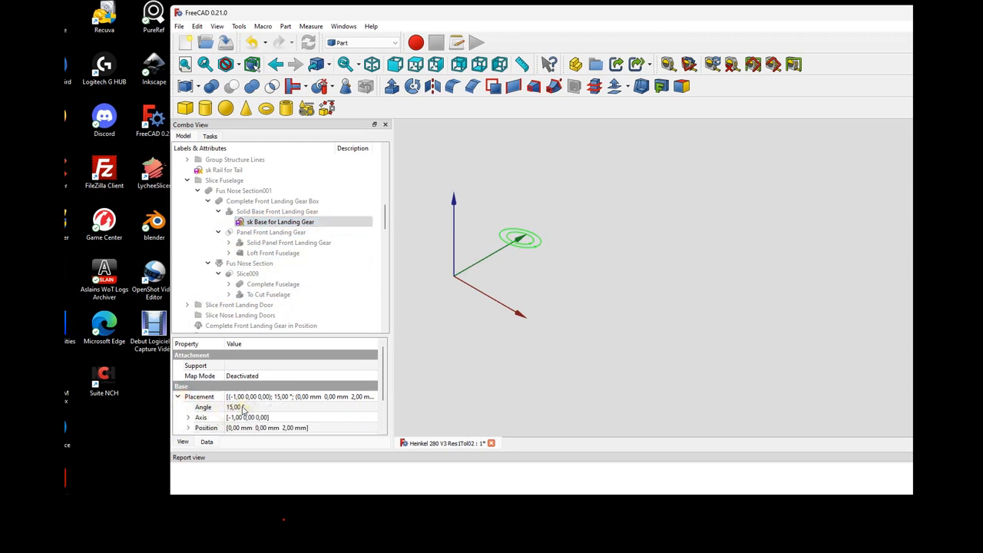
pyautogui.click(436, 64)
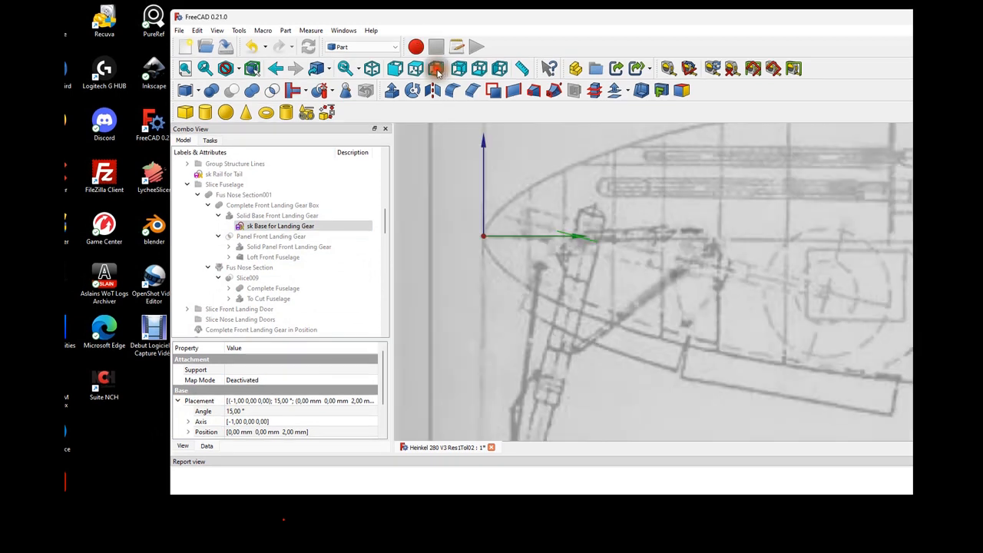
pyautogui.scroll(-4, 592, 278)
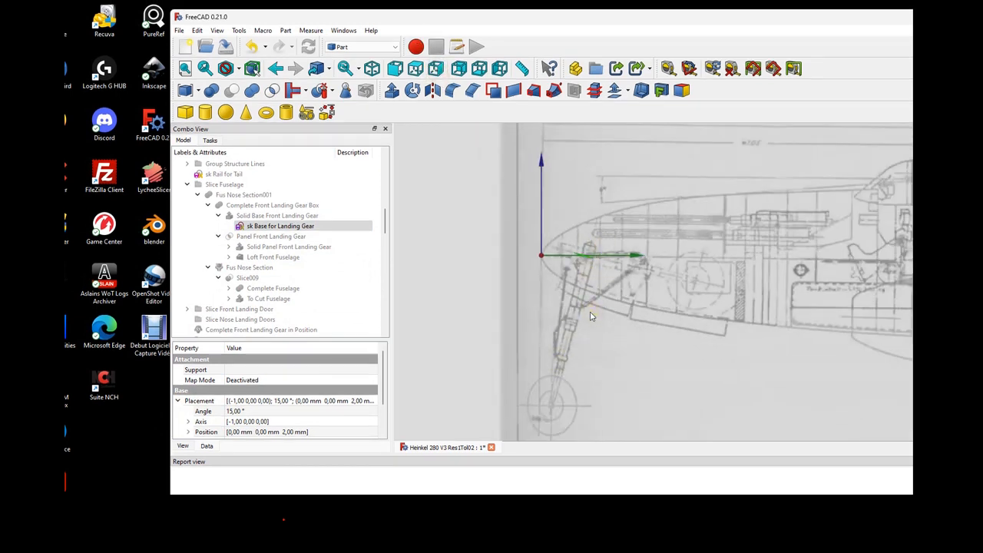
pyautogui.click(300, 228)
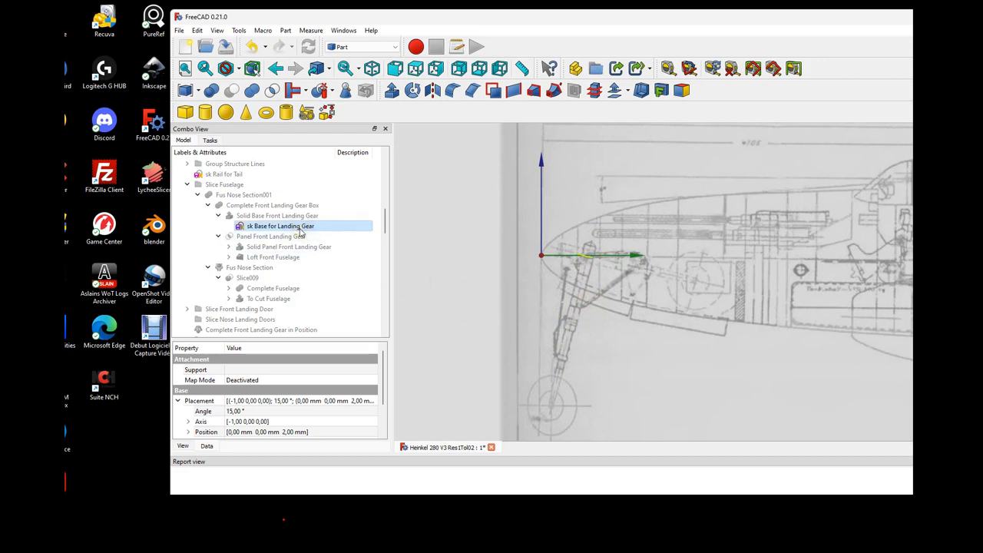
pyautogui.click(594, 282)
pyautogui.scroll(1, 582, 266)
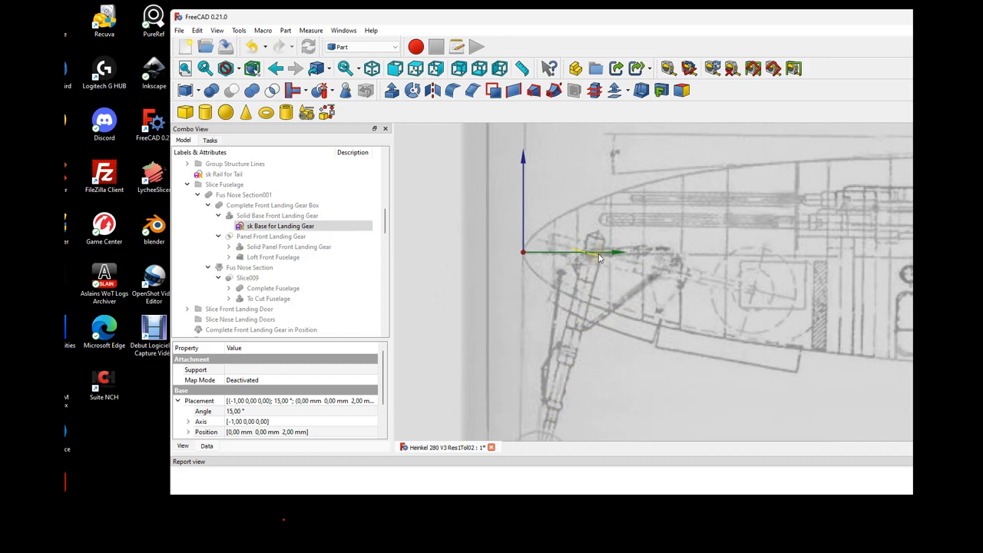
# - Hide sk Base for Landing Gear and show Solid Base Front Landing Gear together with Panel Front Landing Gear
pyautogui.click(258, 226)
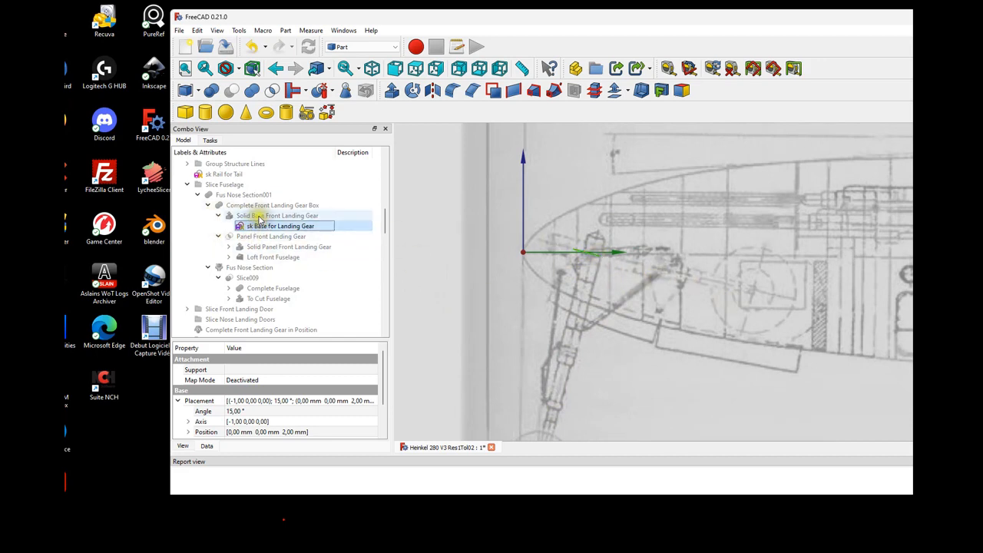
pyautogui.click(259, 216)
pyautogui.press('space')
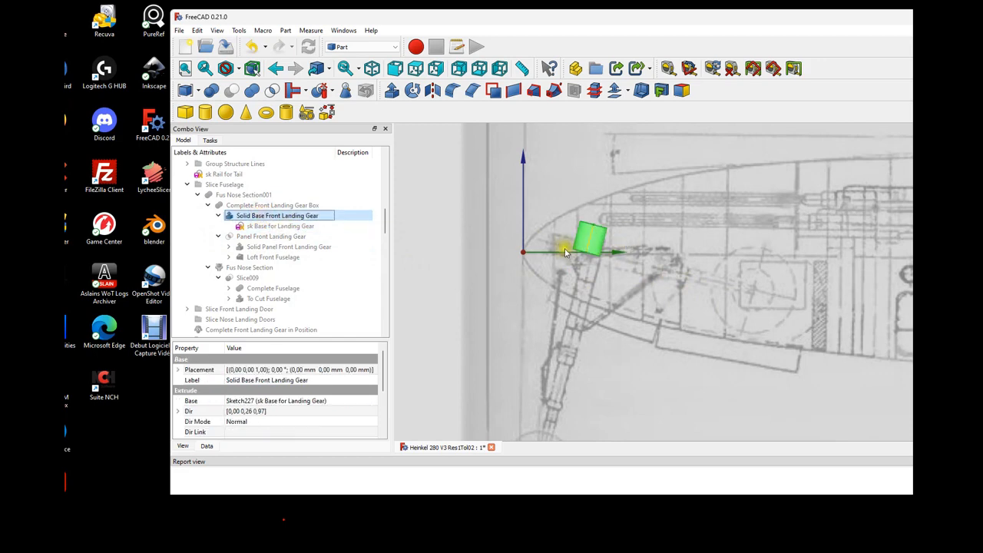
pyautogui.click(256, 237)
pyautogui.press('space')
# - Replace the separate base and panel with the fused Complete Front Landing Gear Box and collapse its two component branches
pyautogui.press('space')
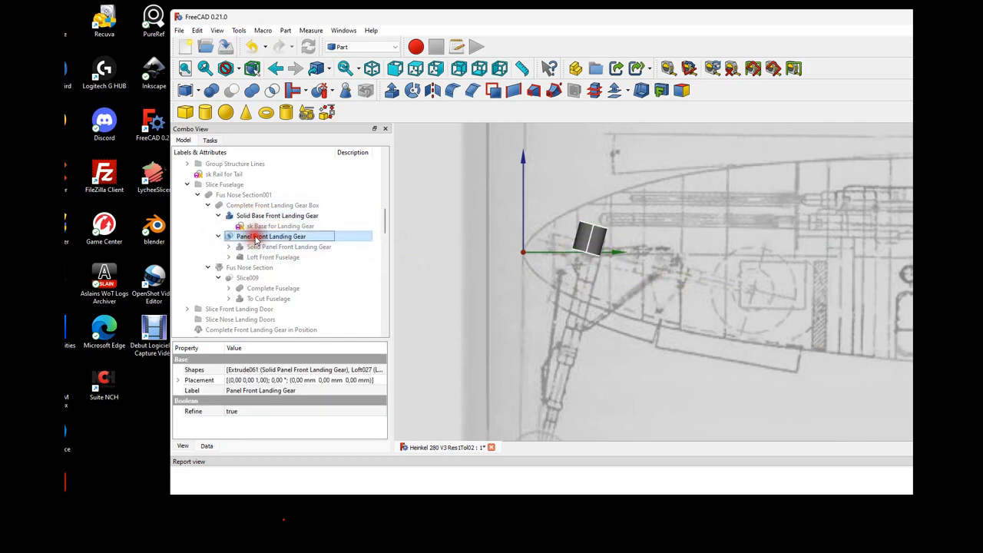
pyautogui.click(259, 216)
pyautogui.press('space')
pyautogui.click(259, 206)
pyautogui.press('space')
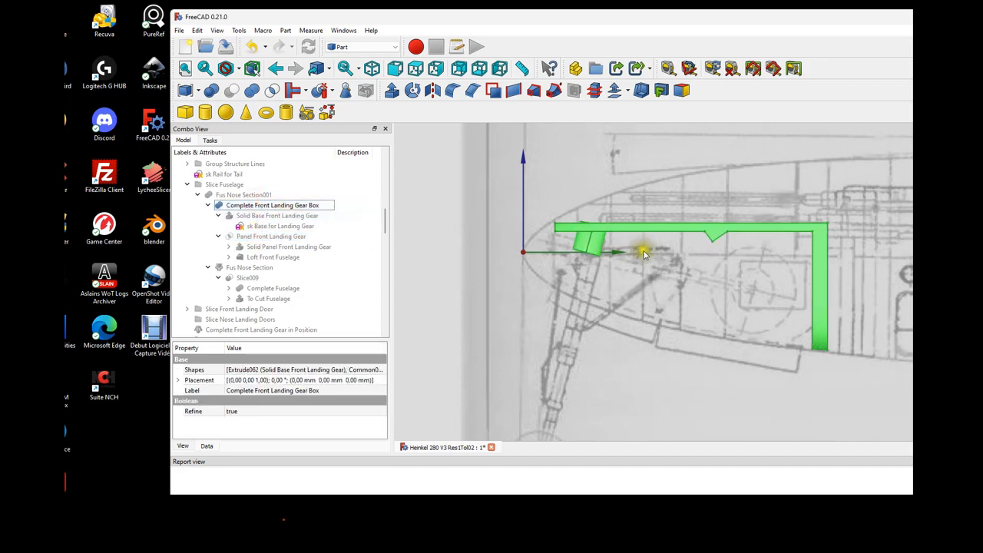
pyautogui.click(219, 216)
pyautogui.click(220, 226)
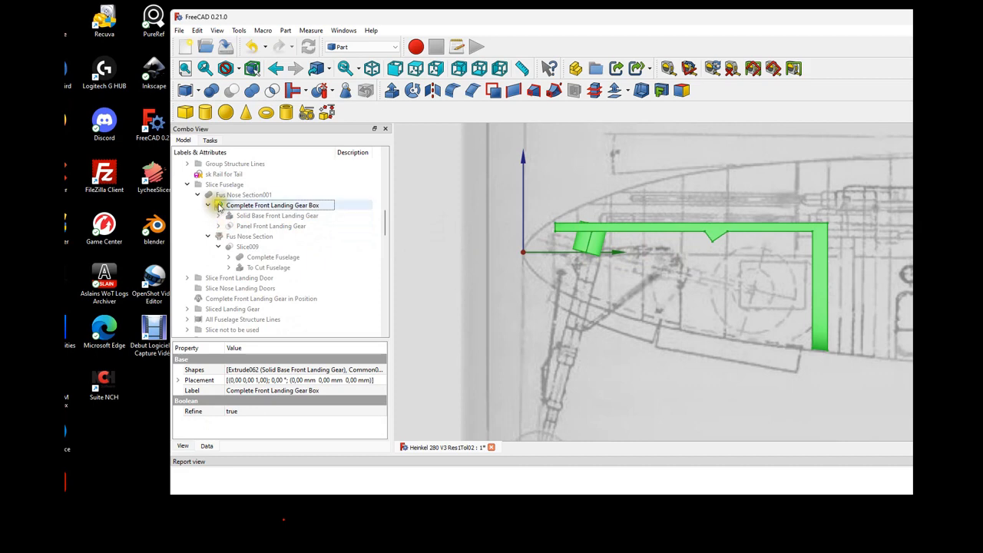
# - Show Fus Nose Section with the landing gear box, then hide both and display their fusion, Fus Nose Section001
pyautogui.click(254, 205)
pyautogui.click(242, 237)
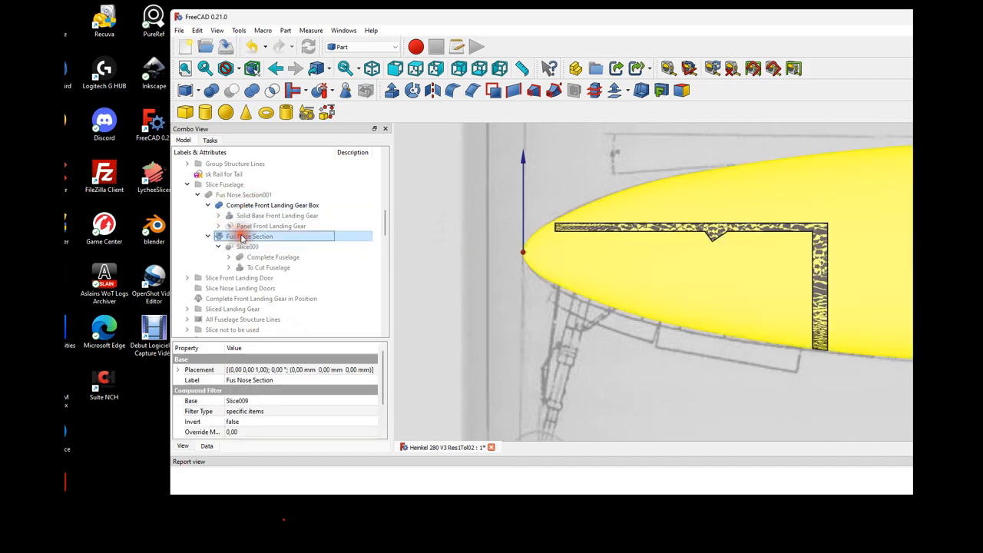
pyautogui.press('space')
pyautogui.click(254, 204)
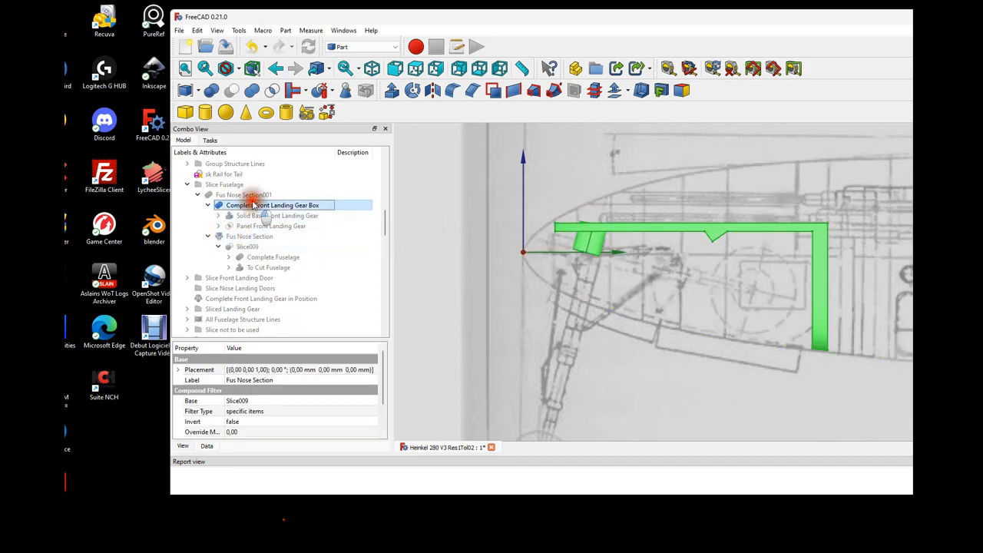
pyautogui.press('space')
pyautogui.click(248, 195)
pyautogui.press('space')
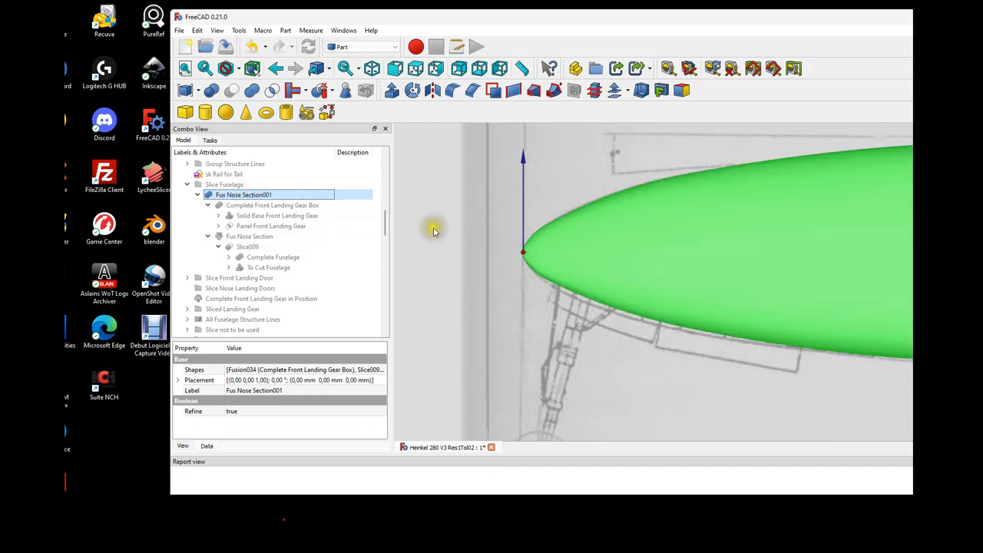
# - Inspect Fus Nose Section001 from its open rear end, from the side, and in the bottom view
pyautogui.scroll(-3, 623, 277)
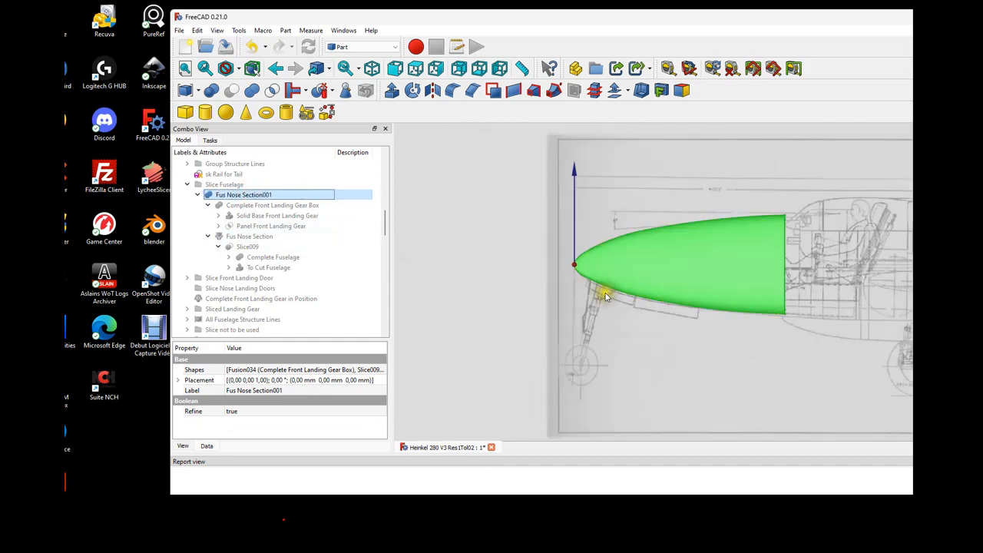
pyautogui.moveTo(637, 274); pyautogui.dragTo(476, 290, button='middle')
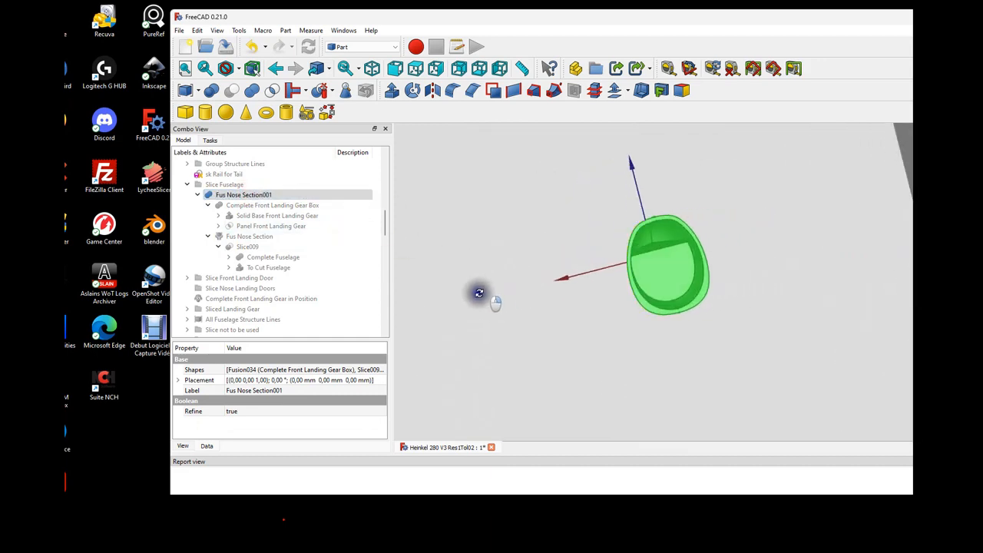
pyautogui.moveTo(717, 245)
pyautogui.mouseDown(button='middle')
pyautogui.moveTo(698, 257)
pyautogui.moveTo(759, 257)
pyautogui.moveTo(820, 311)
pyautogui.moveTo(836, 268)
pyautogui.mouseUp(button='middle')
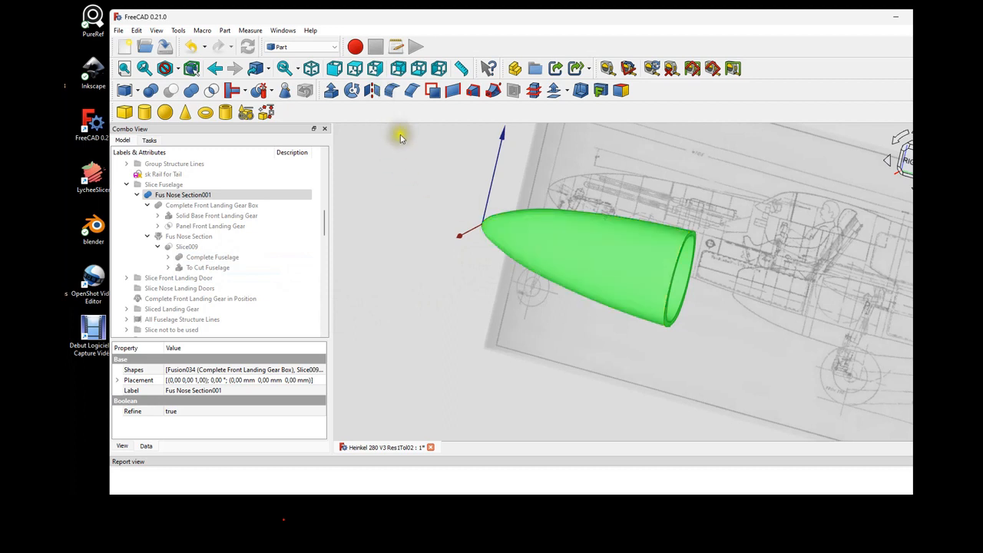
pyautogui.click(421, 68)
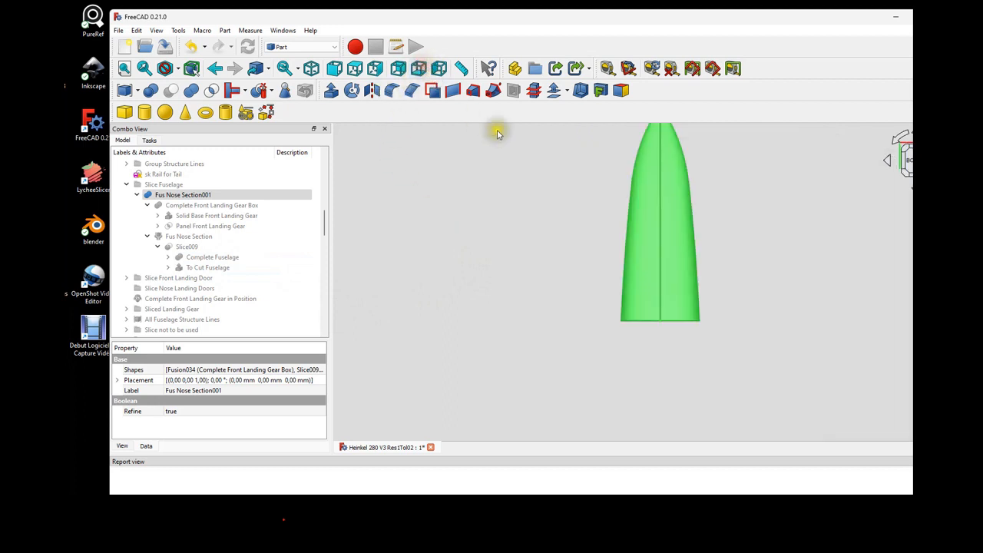
pyautogui.moveTo(667, 149); pyautogui.dragTo(586, 316, button='middle')
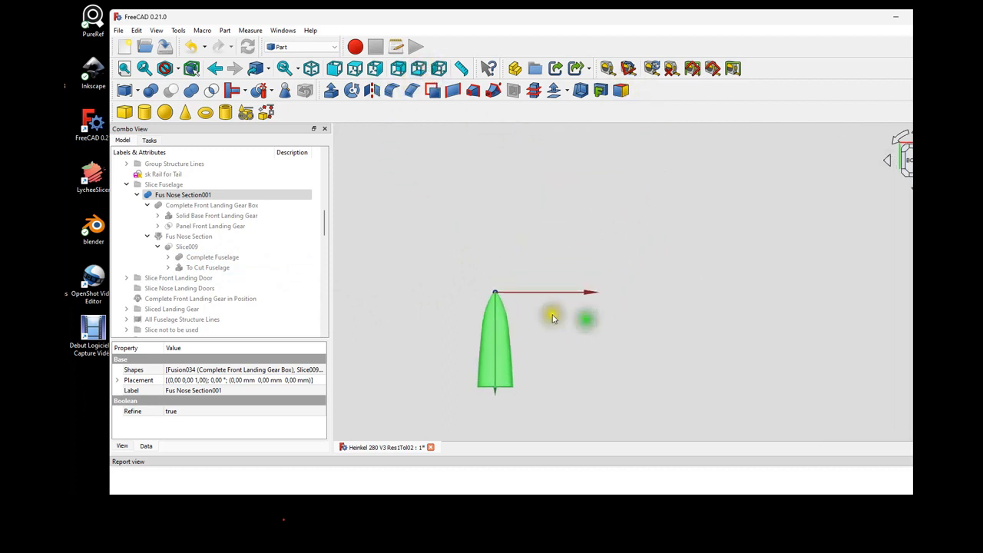